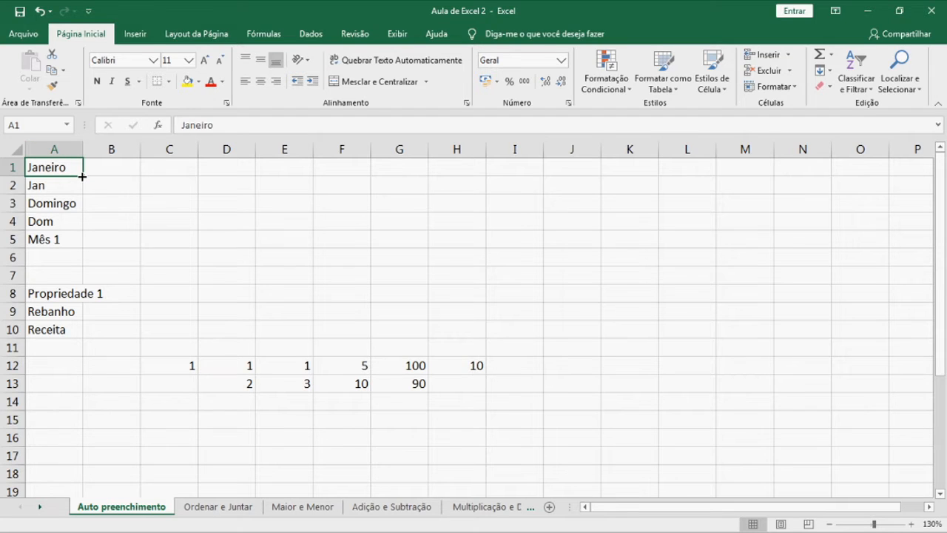
Autofill the full month names from Janeiro across row 1 to column I and the short ones from Jan across row 2 to column K
left_click_drag(82, 176, 544, 164)
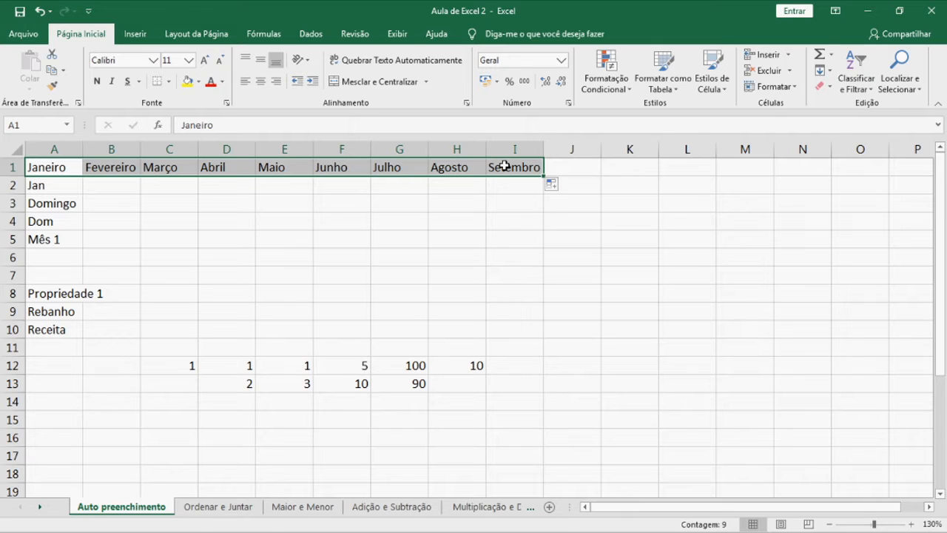
left_click(56, 181)
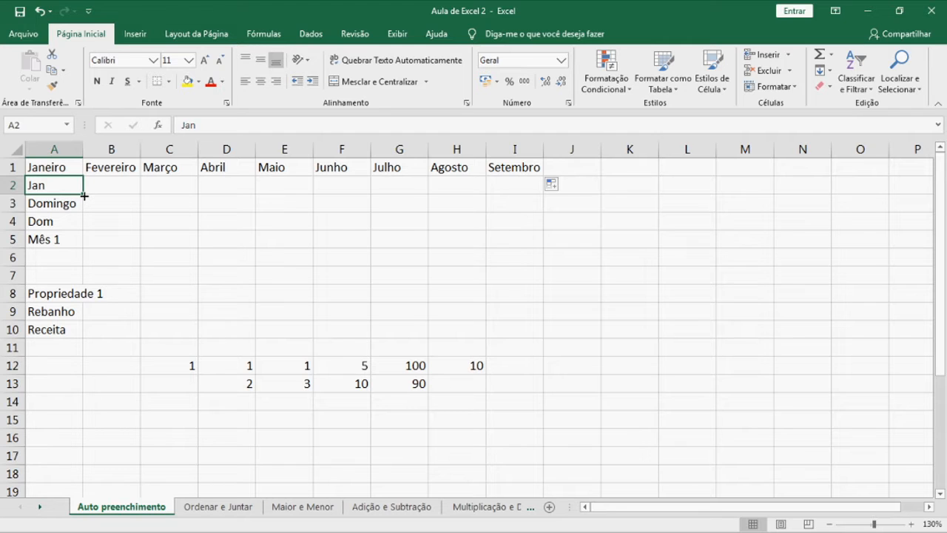
left_click_drag(84, 196, 651, 187)
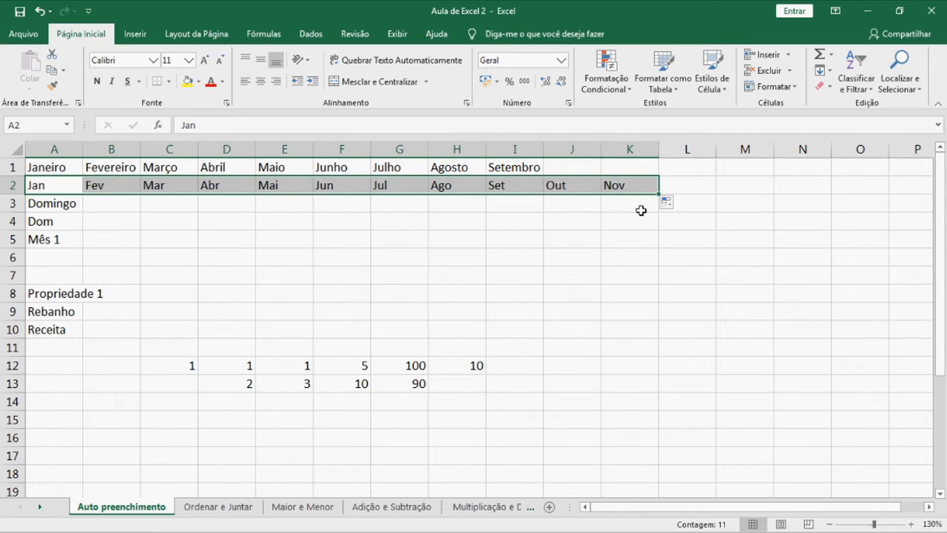
Autofill the weekdays from Domingo in A3 across to J3, and enter Segunda in L3 and fill it down to L8
left_click(69, 207)
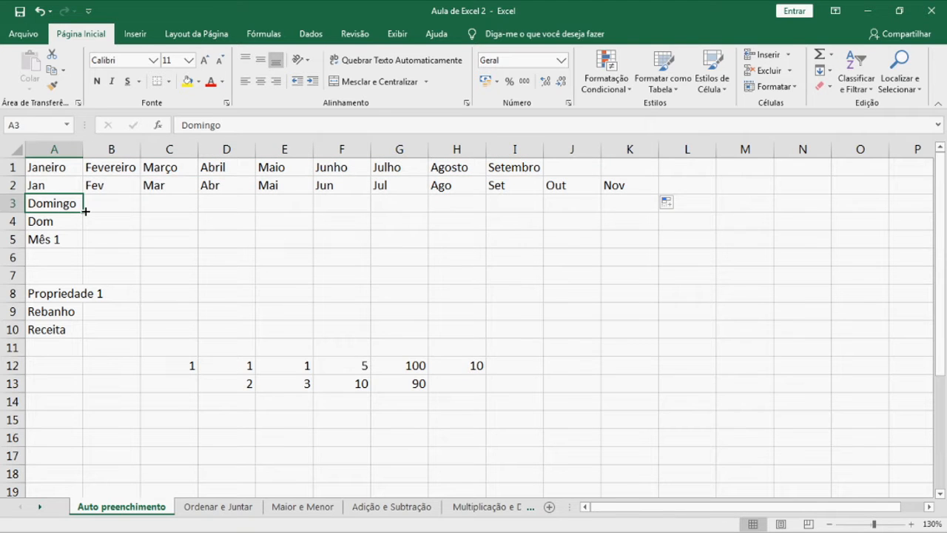
left_click_drag(85, 211, 579, 219)
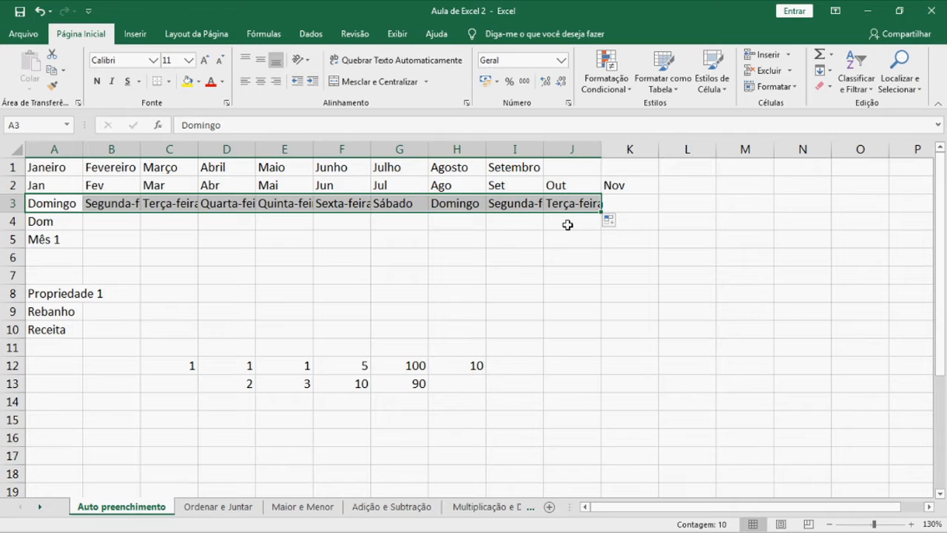
left_click(699, 208)
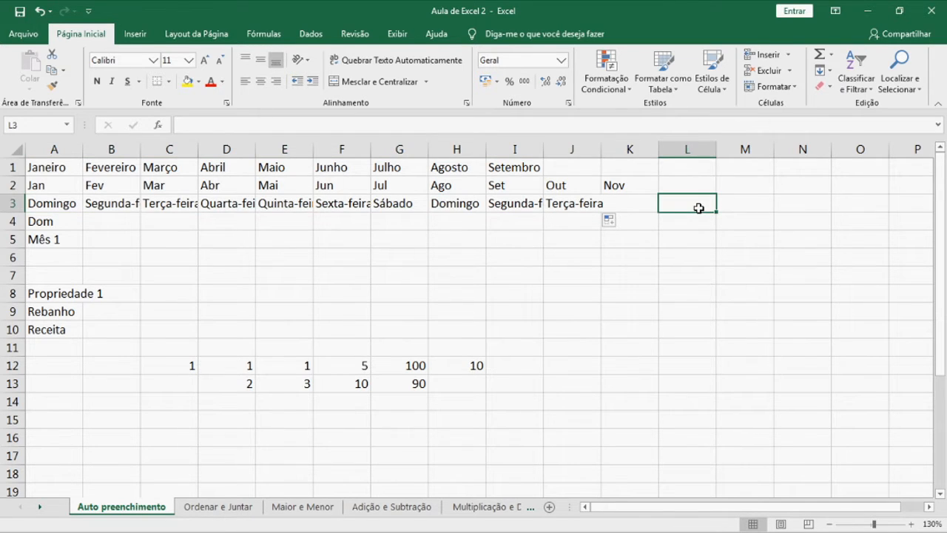
type("Segunda")
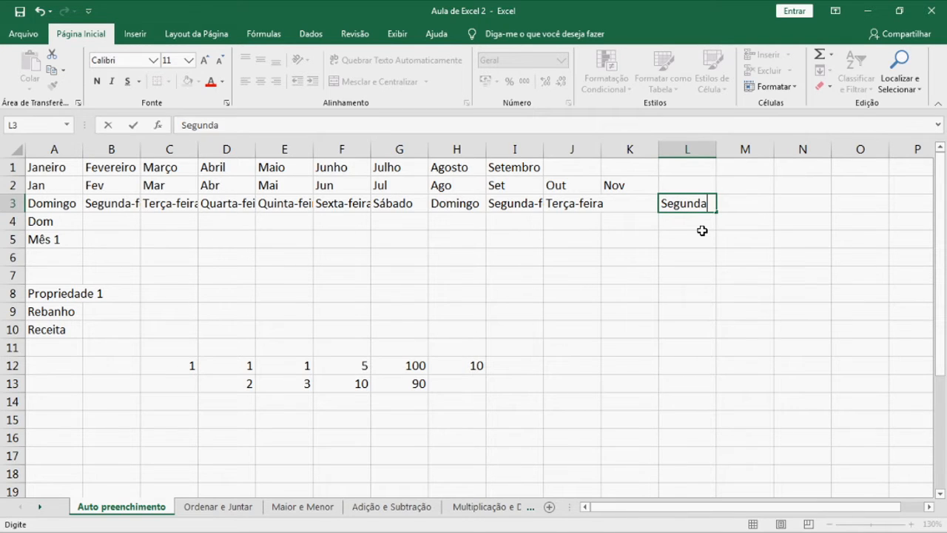
left_click_drag(718, 213, 711, 308)
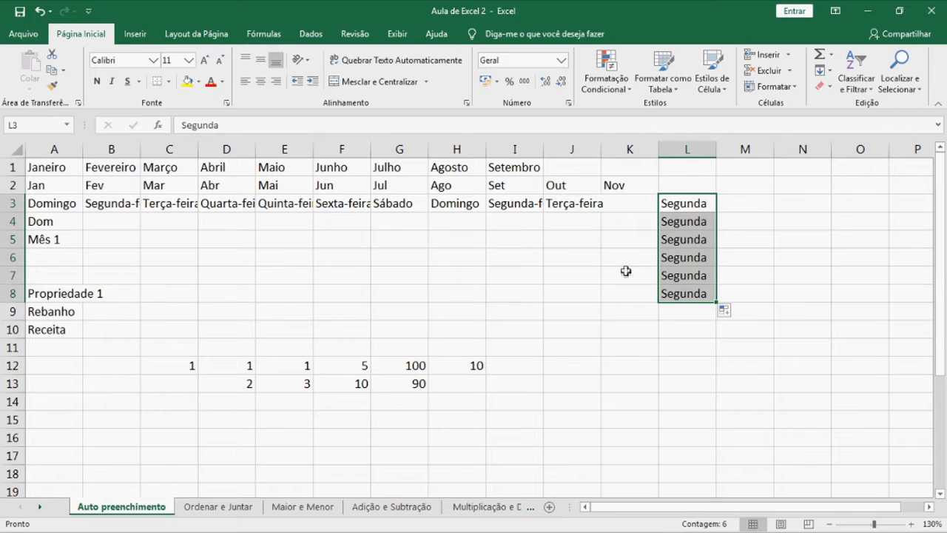
Autofill the short weekday names from Dom in A4 across to I4 and the series from Mês 1 in A5 across to G5
left_click(77, 221)
left_click_drag(83, 233, 539, 219)
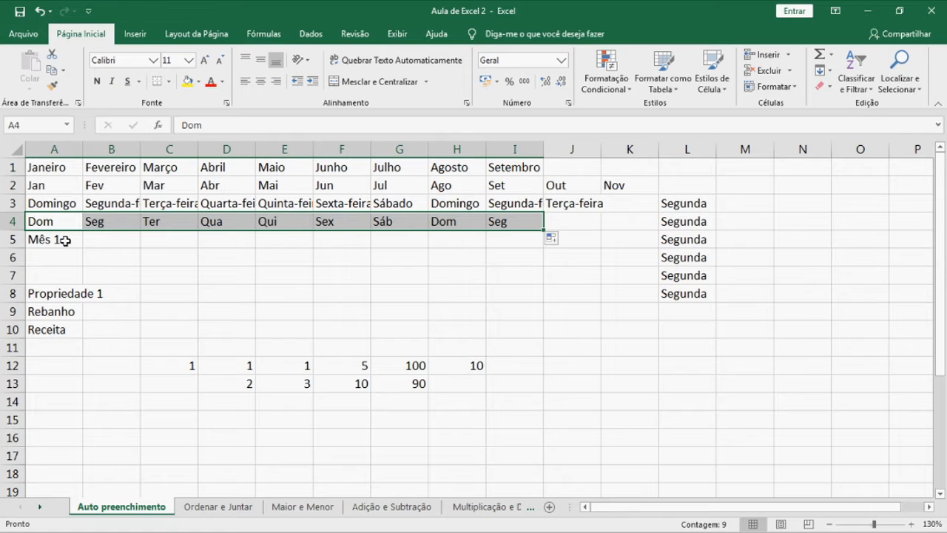
left_click(65, 241)
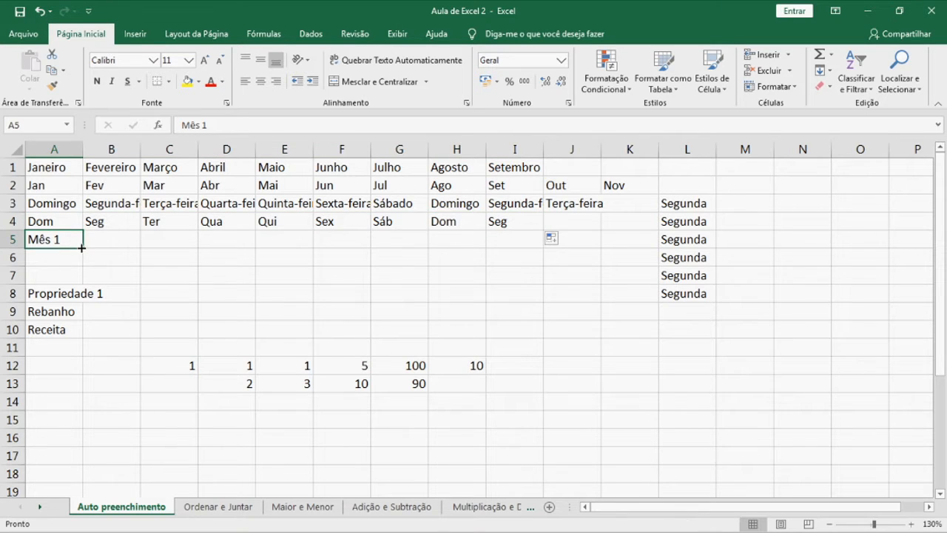
left_click_drag(82, 248, 433, 246)
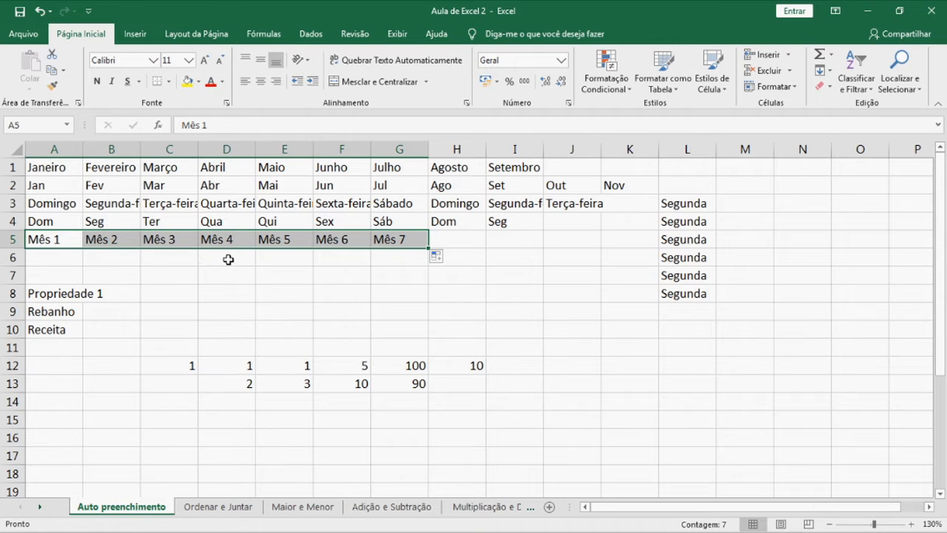
Enter CEREUS 88 in A6 and autofill the numbered series across row 6 to column H
left_click(76, 256)
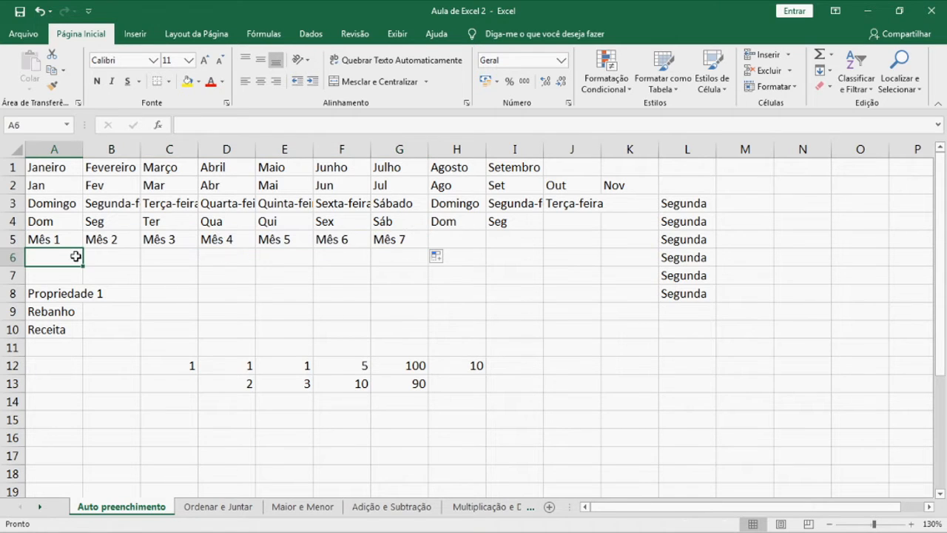
type("CERE")
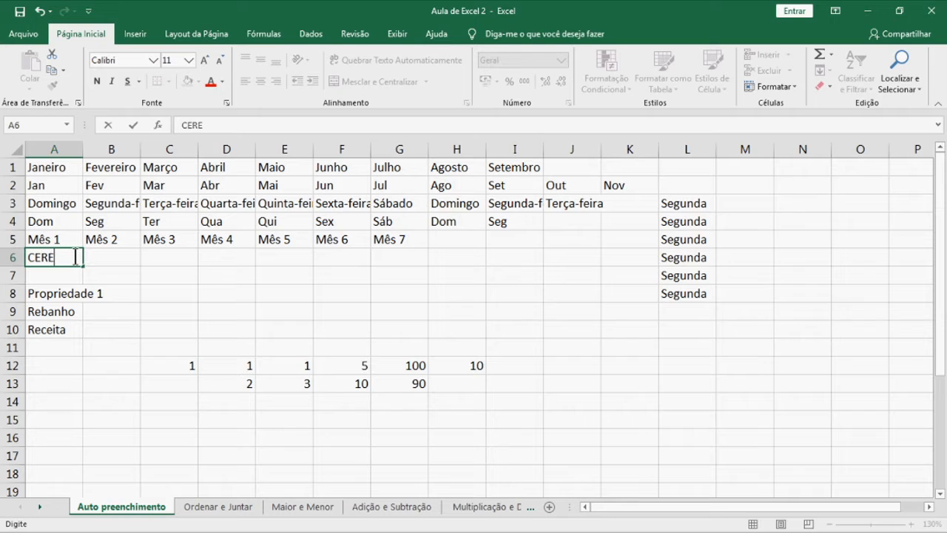
type("US 88")
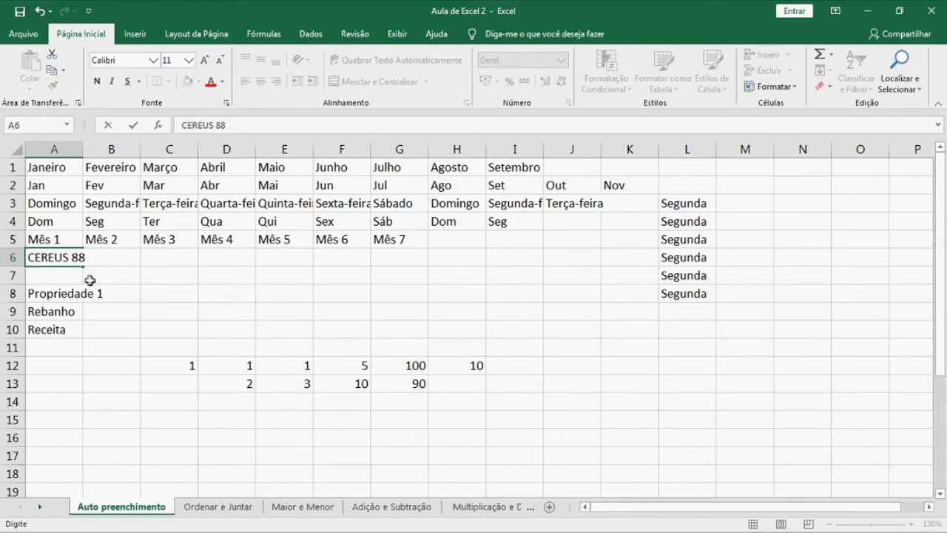
key("Return")
left_click(71, 260)
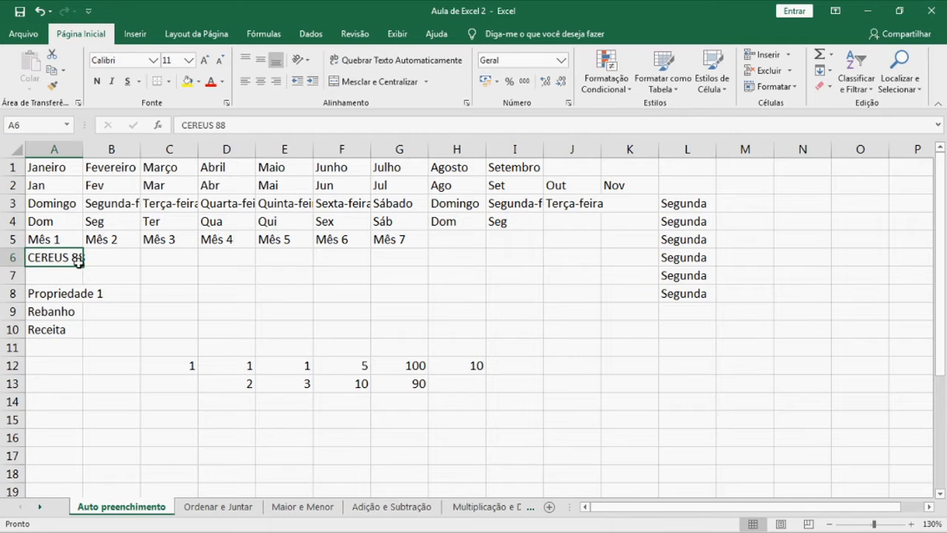
left_click_drag(84, 265, 490, 259)
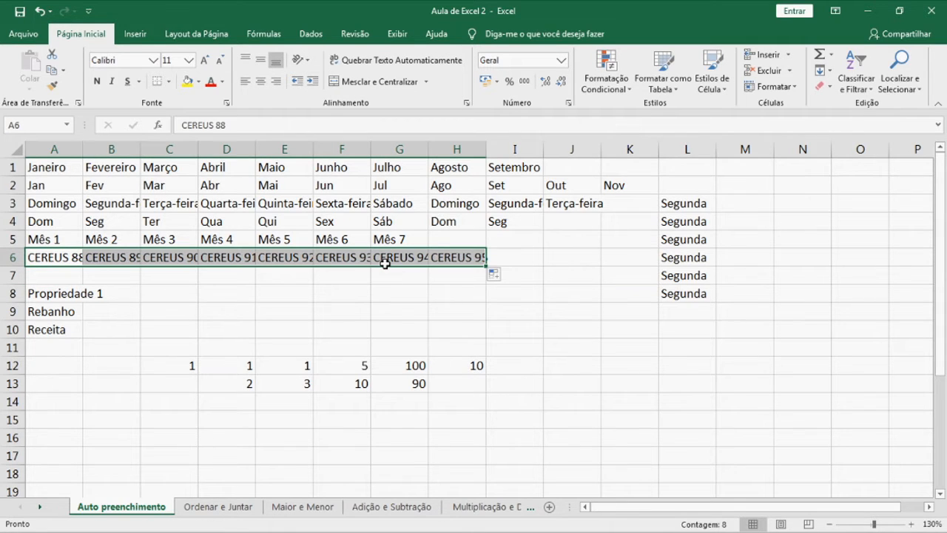
Autofill the three-cell pattern Propriedade 1, Rebanho, Receita in A8:A10 down to row 18
left_click(54, 308)
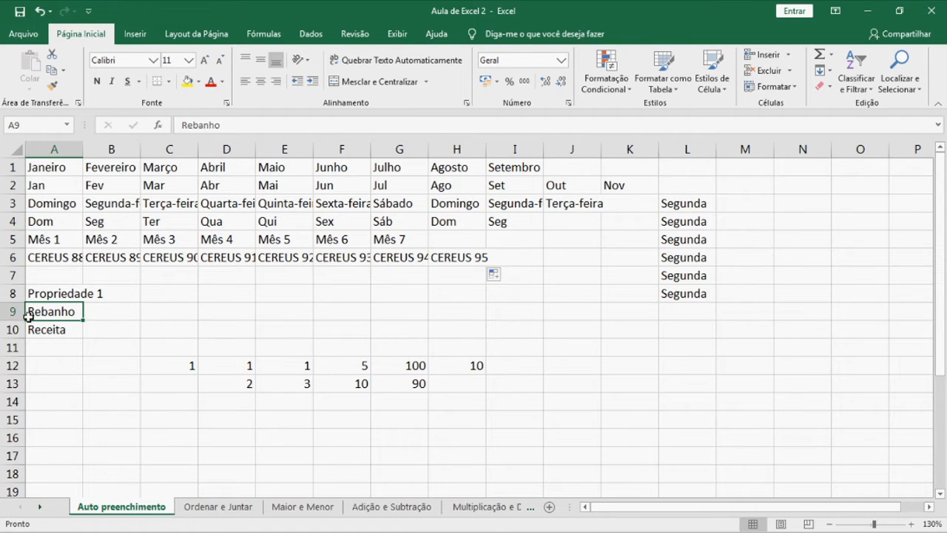
left_click_drag(78, 294, 69, 332)
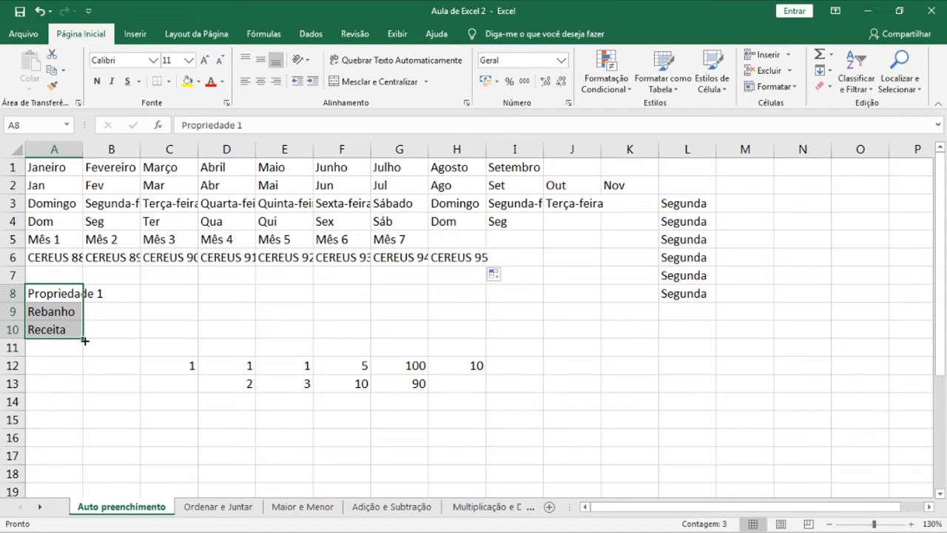
left_click_drag(84, 341, 88, 482)
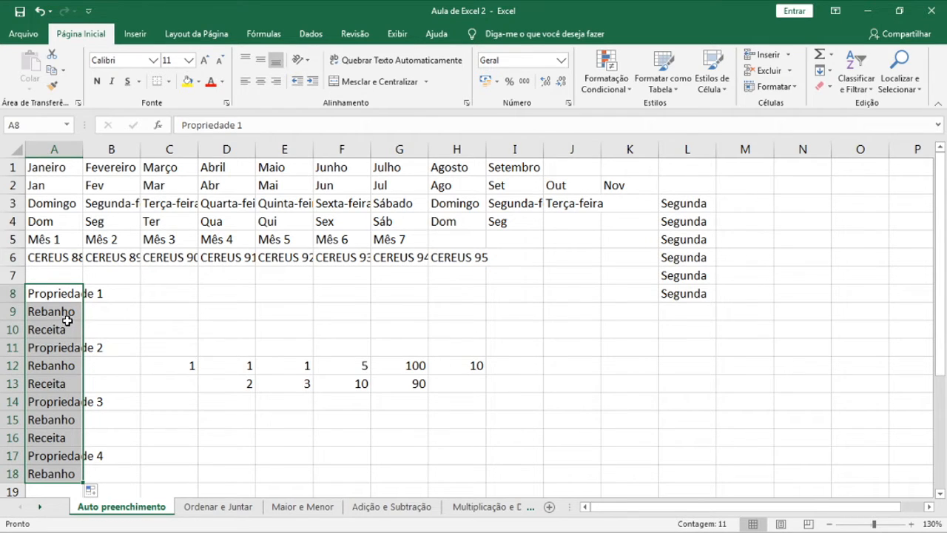
Fill the single value 1 in C12 down to C16
left_click(174, 361)
scroll(175, 361, "down", 3)
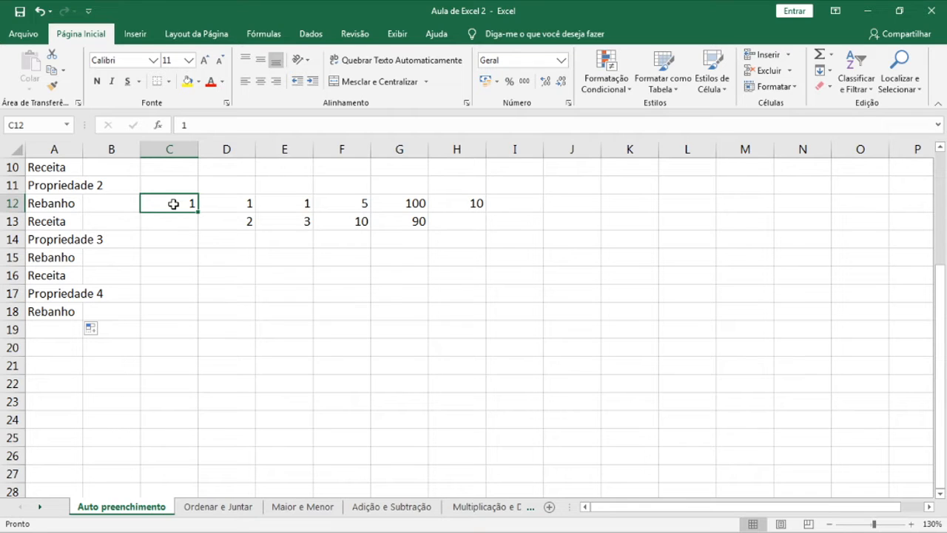
left_click_drag(197, 213, 191, 291)
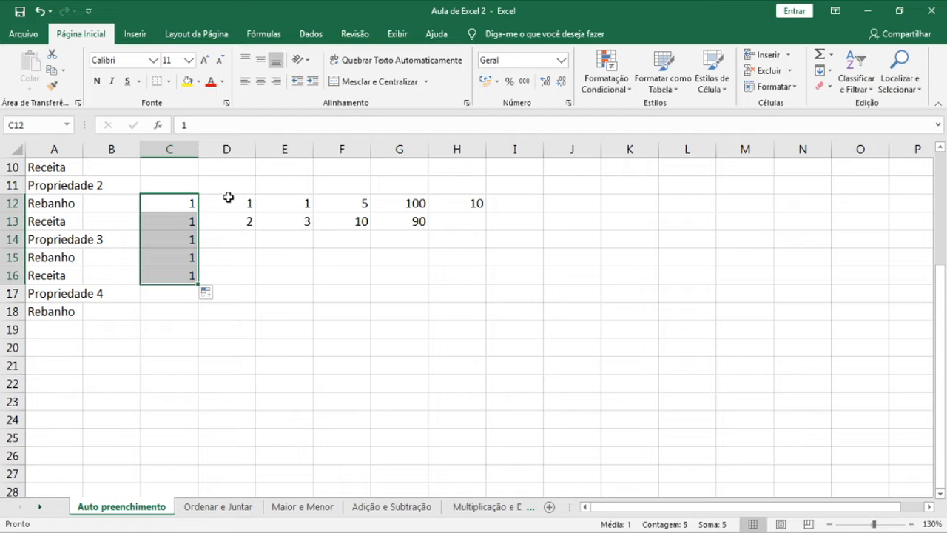
Extend the number series starting with 1, 2 in D12:D13 and 1, 3 in E12:E13 down to row 16
left_click_drag(222, 201, 228, 224)
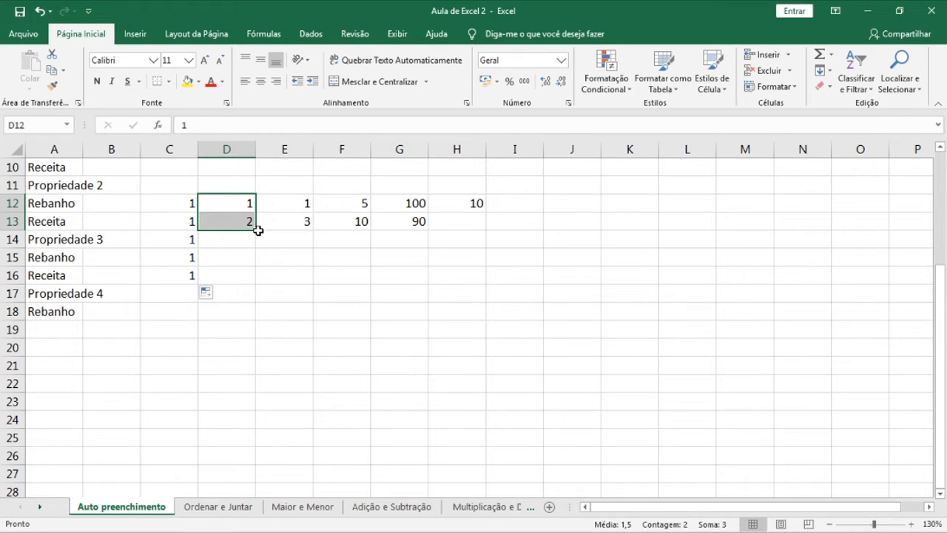
left_click_drag(257, 231, 259, 281)
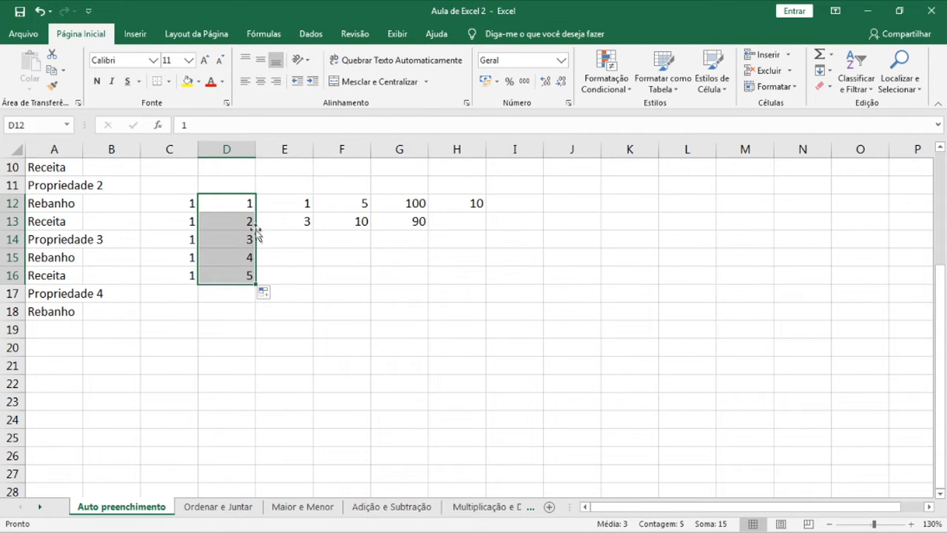
left_click(261, 245)
left_click_drag(282, 205, 290, 221)
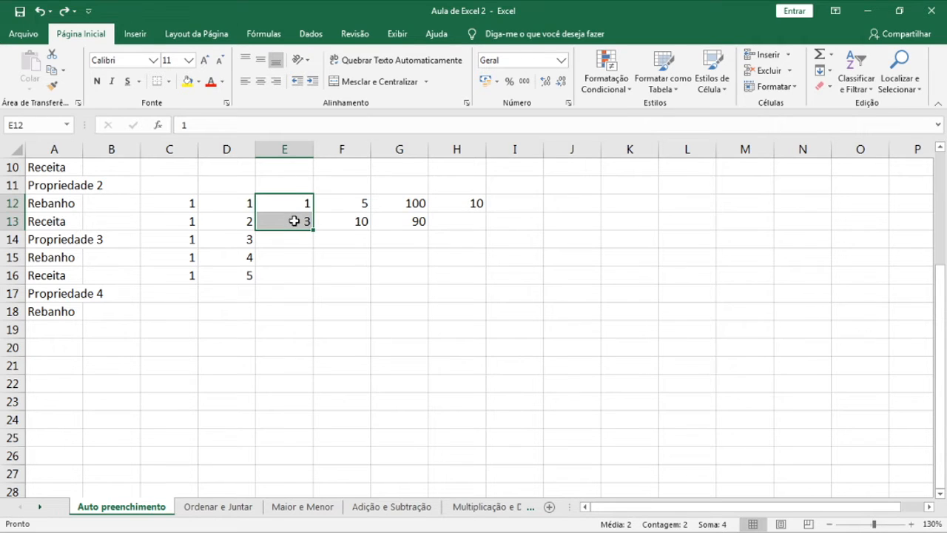
left_click_drag(313, 230, 316, 281)
Extend the number series starting with 5, 10 in F12:F13 and 100, 90 in G12:G13 down to row 16
left_click_drag(332, 201, 339, 216)
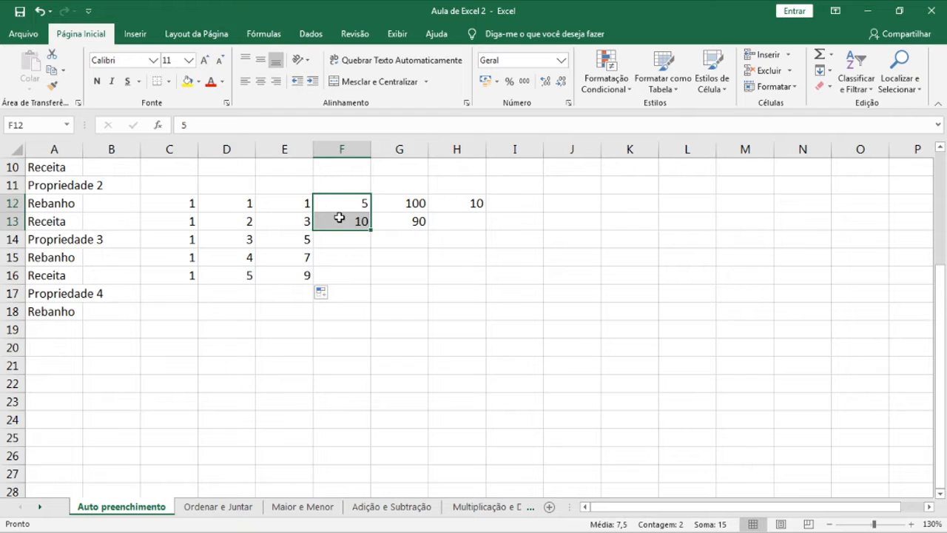
left_click_drag(372, 231, 370, 280)
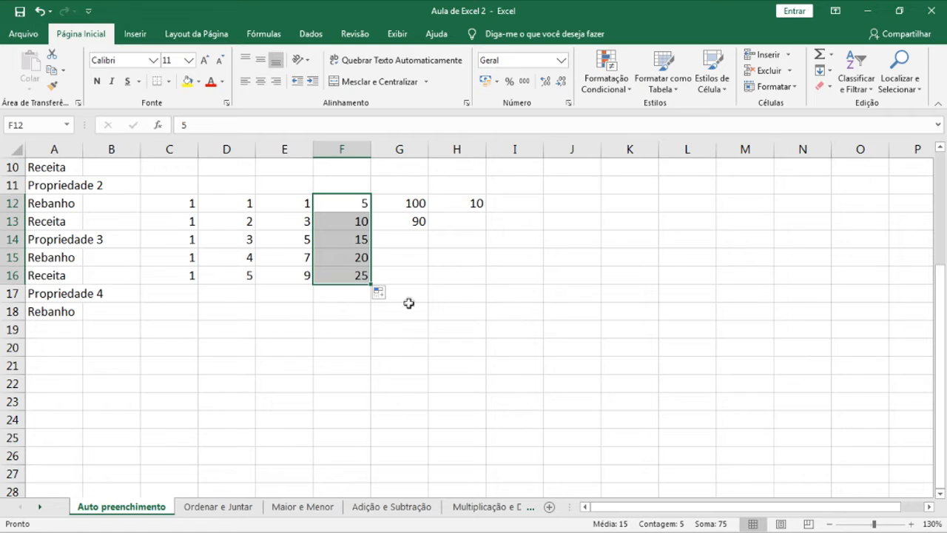
left_click_drag(418, 220, 420, 220)
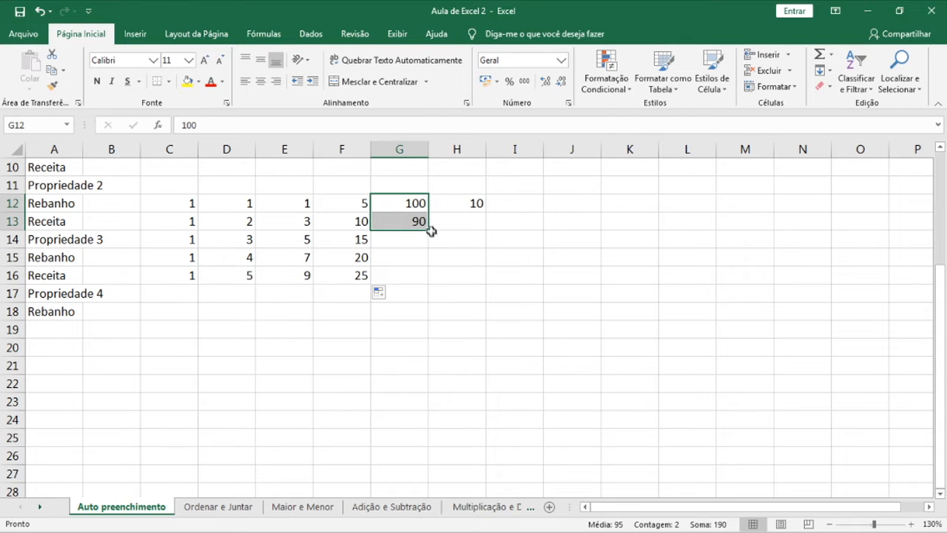
left_click_drag(429, 230, 433, 281)
Generate a linear series in columns starting from the 10 in H12, with increment 15 and limit 100
left_click(460, 202)
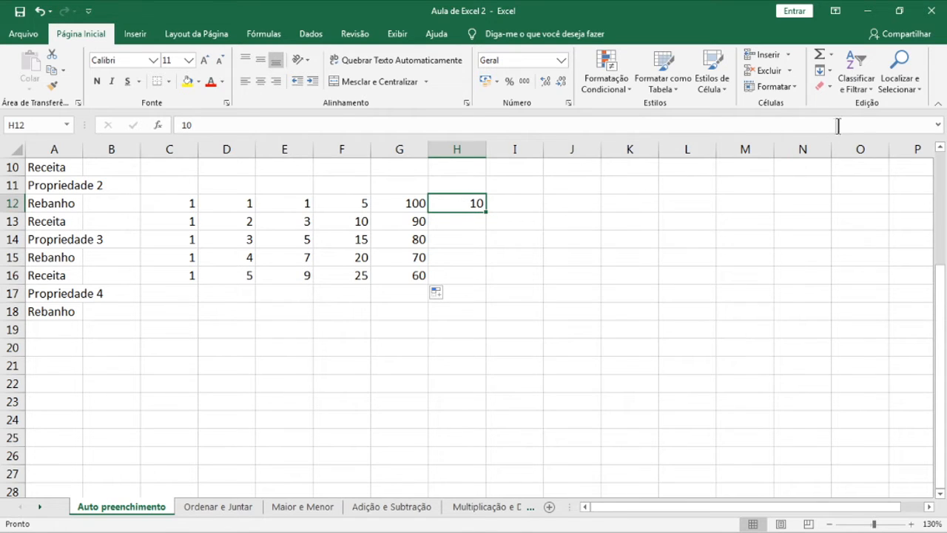
left_click(828, 68)
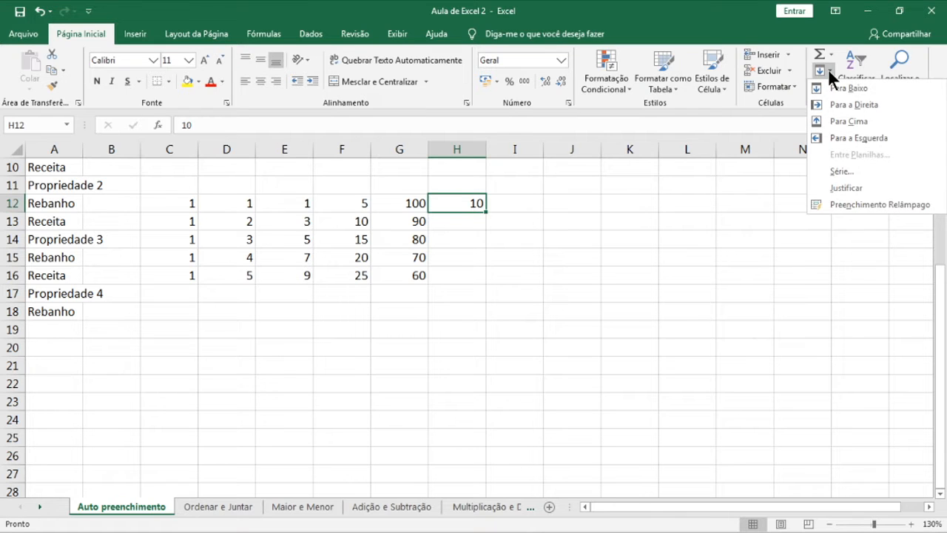
left_click(844, 171)
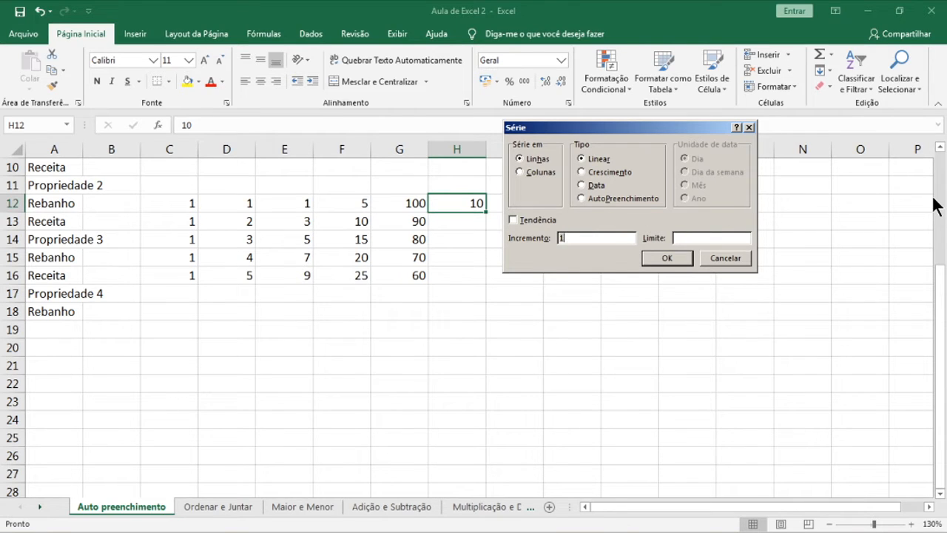
left_click(531, 171)
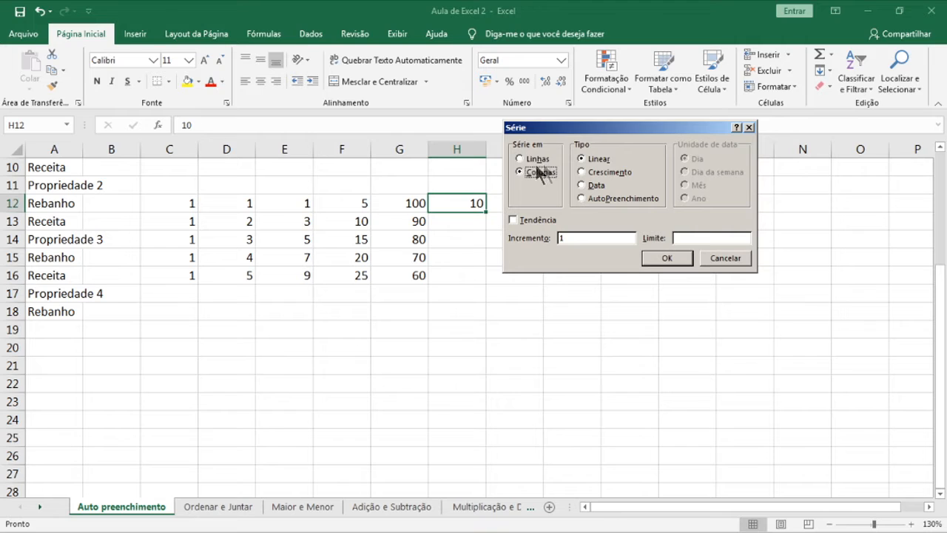
left_click(564, 240)
type("5")
left_click(691, 237)
type("100")
left_click(668, 257)
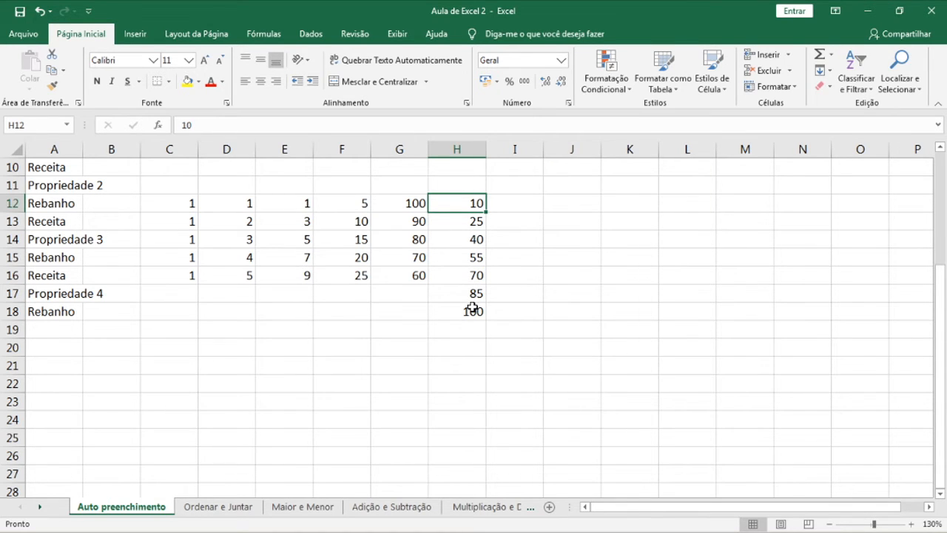
On the Ordenar e Juntar sheet, sort the herd table A2:C12 by Rebanho from A to Z
left_click(236, 509)
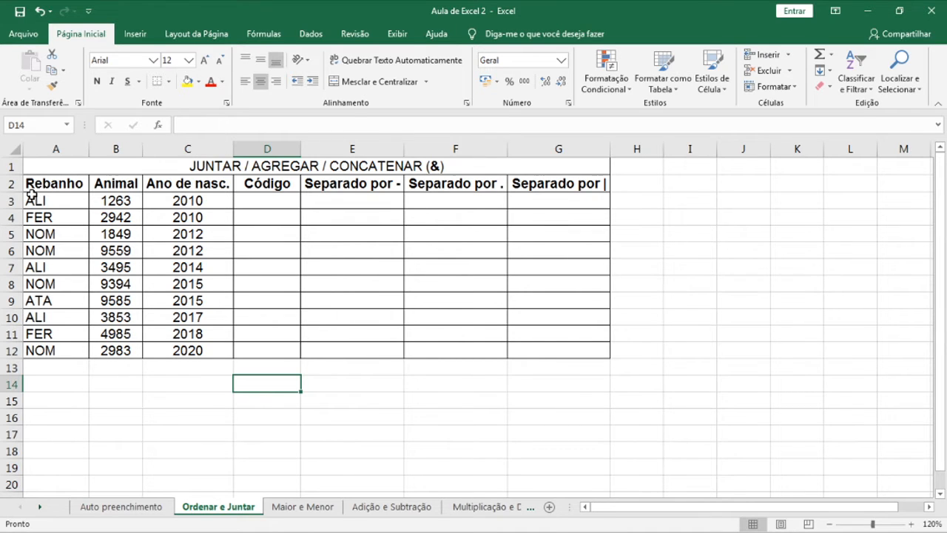
left_click_drag(29, 183, 202, 350)
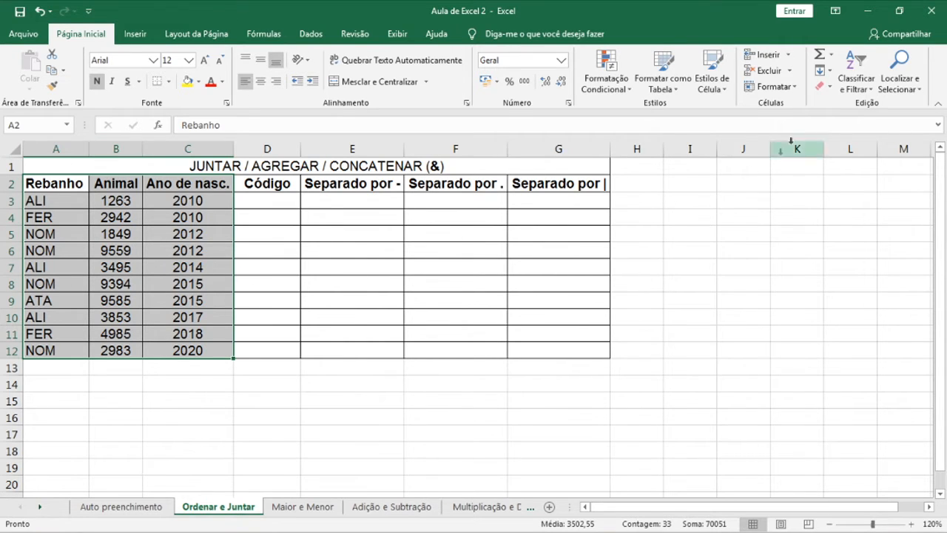
left_click(866, 86)
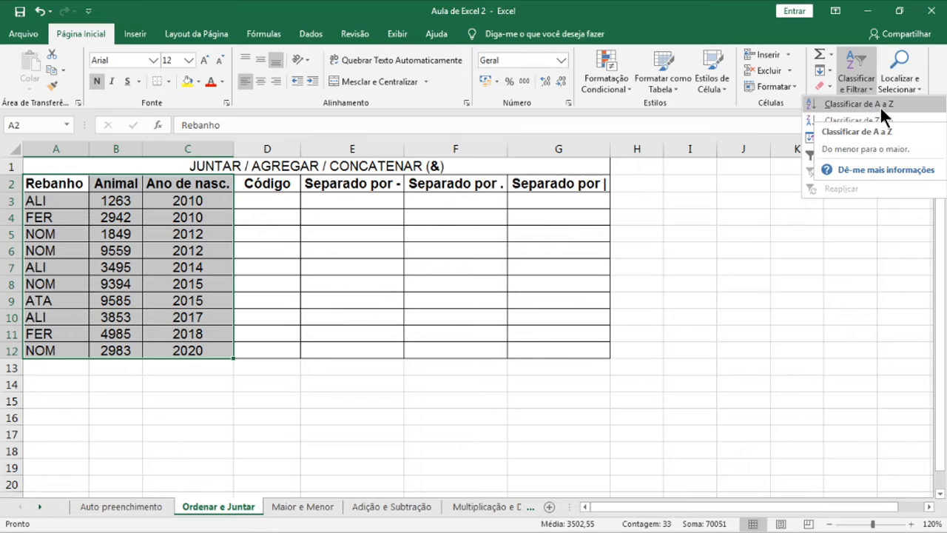
left_click(859, 104)
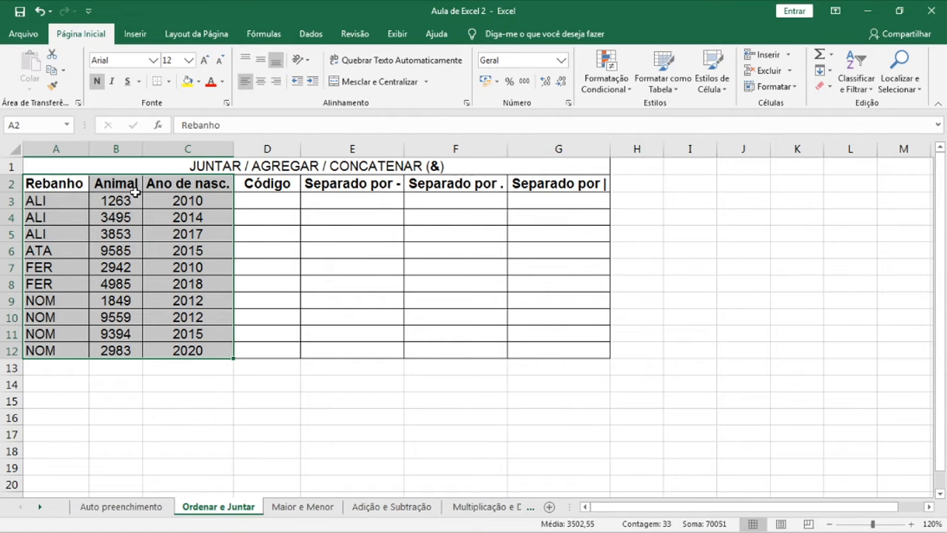
Apply a custom sort to the herd table by Ano de nasc., ordered Do Maior para o Menor
left_click(873, 93)
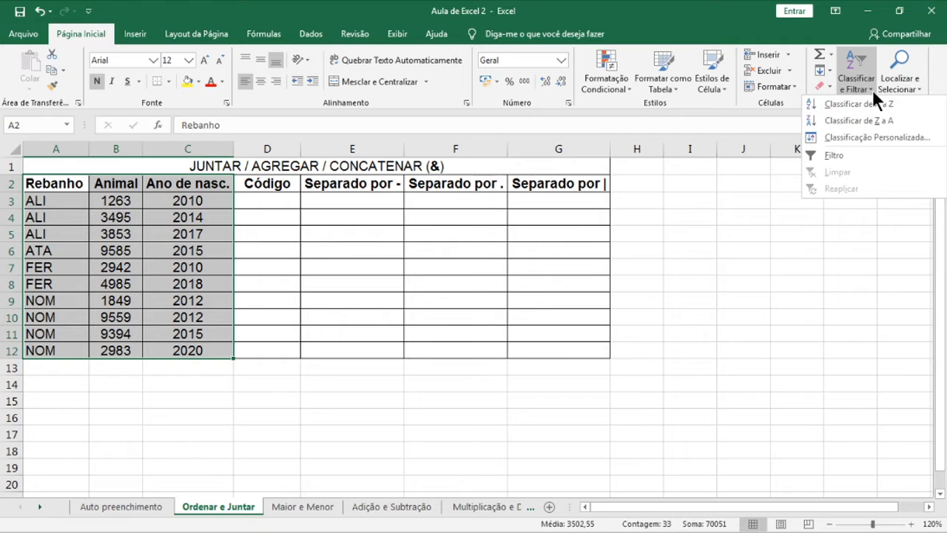
left_click(857, 139)
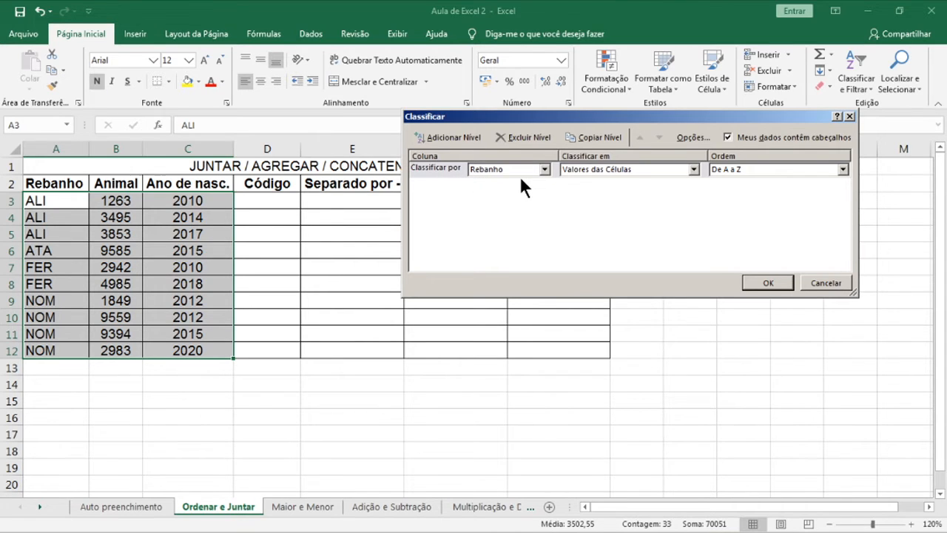
left_click(545, 169)
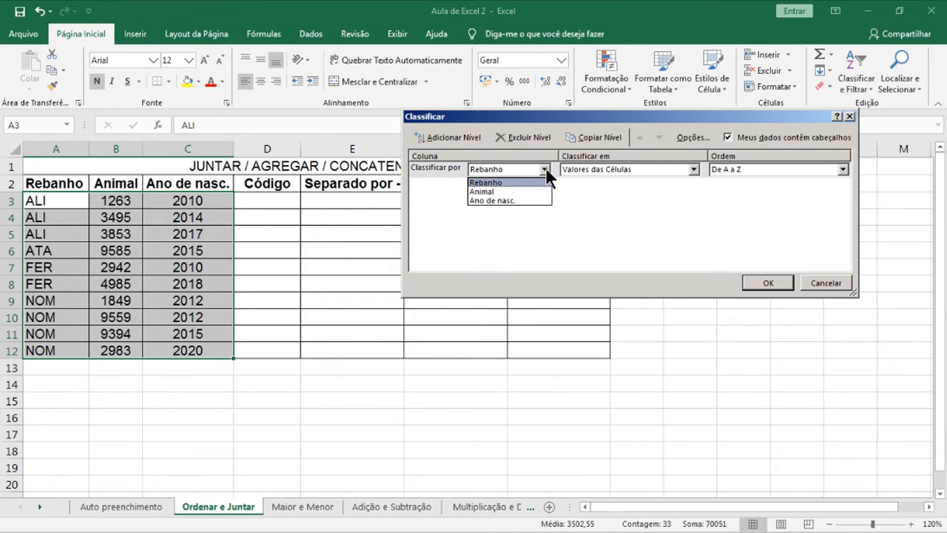
left_click(501, 200)
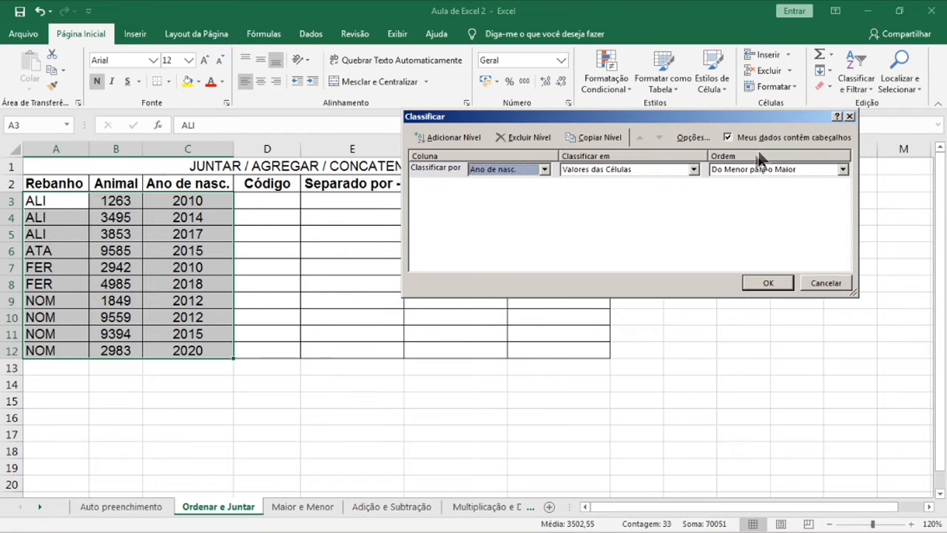
left_click(841, 169)
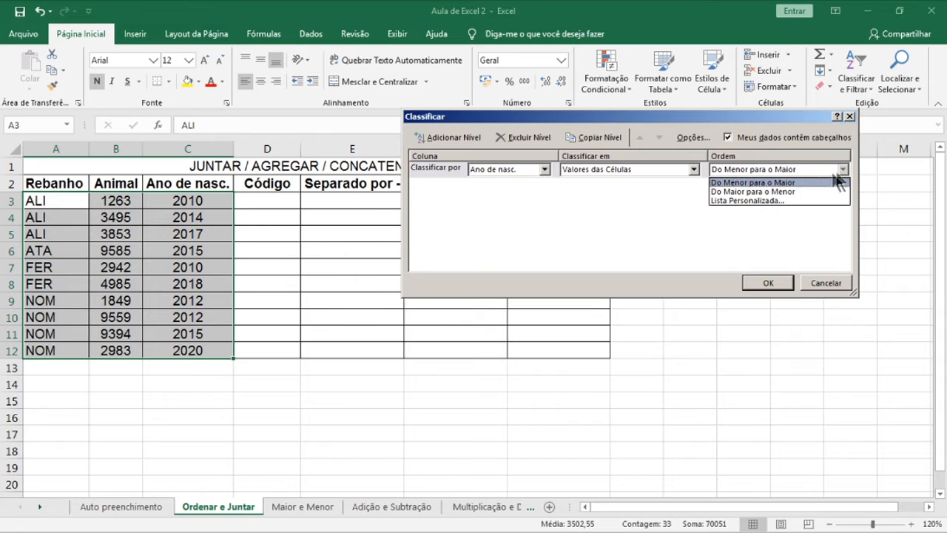
left_click(787, 192)
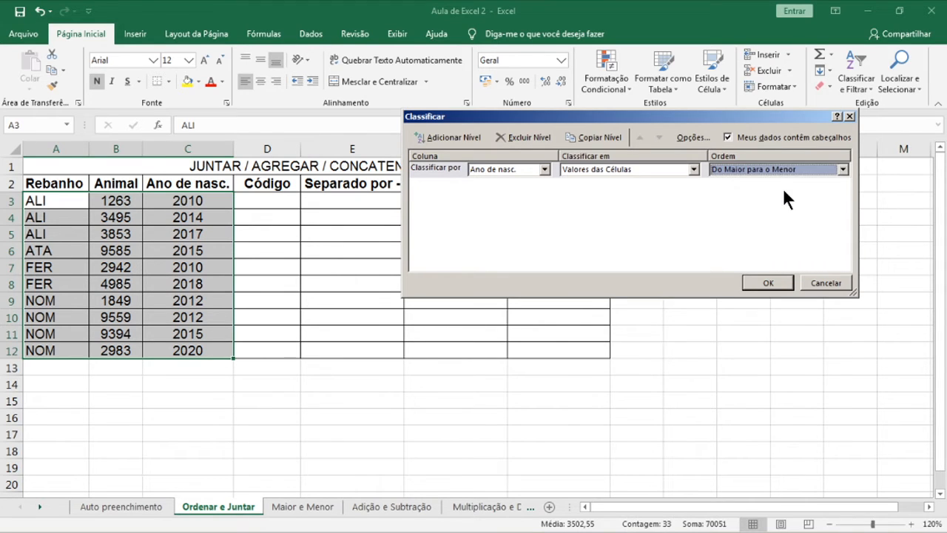
left_click(775, 281)
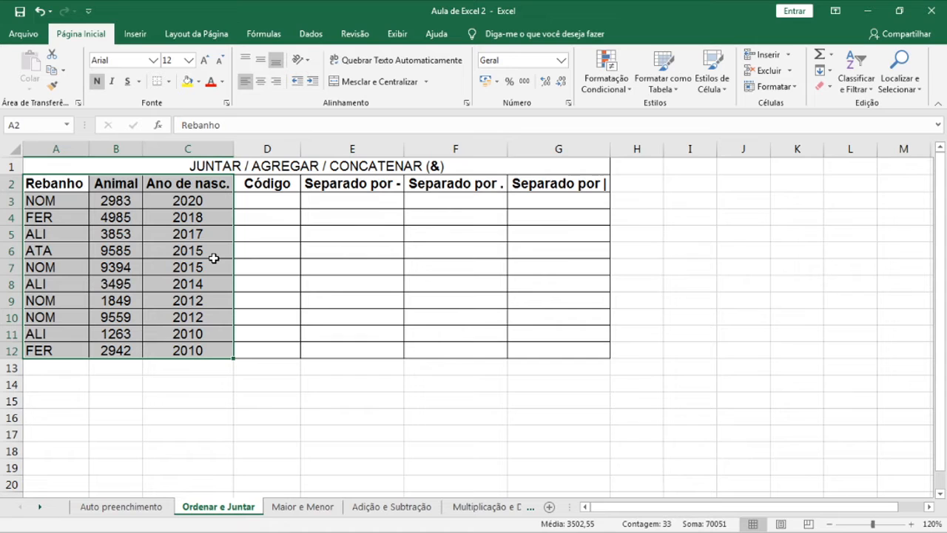
Enter the formula =A3&B3 in D3 to join the herd and animal number under Código
left_click(254, 206)
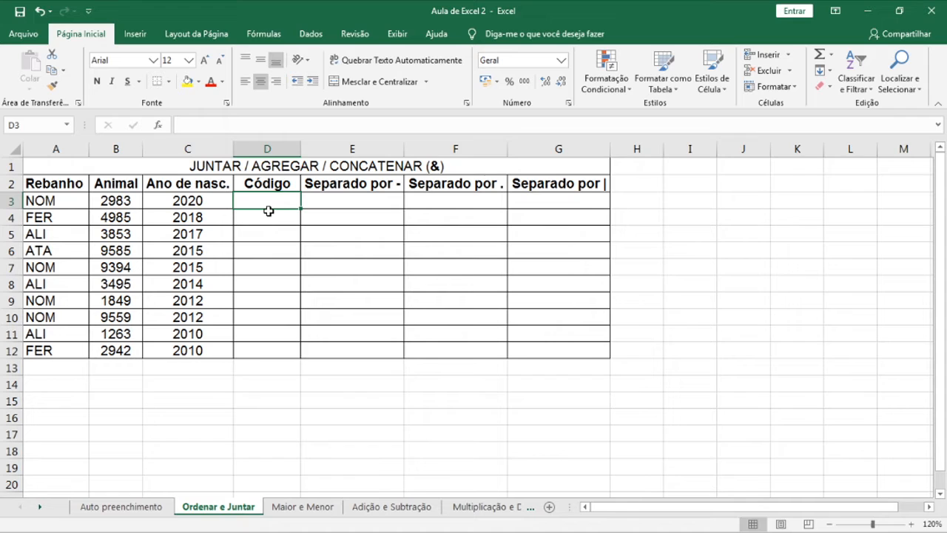
type("=")
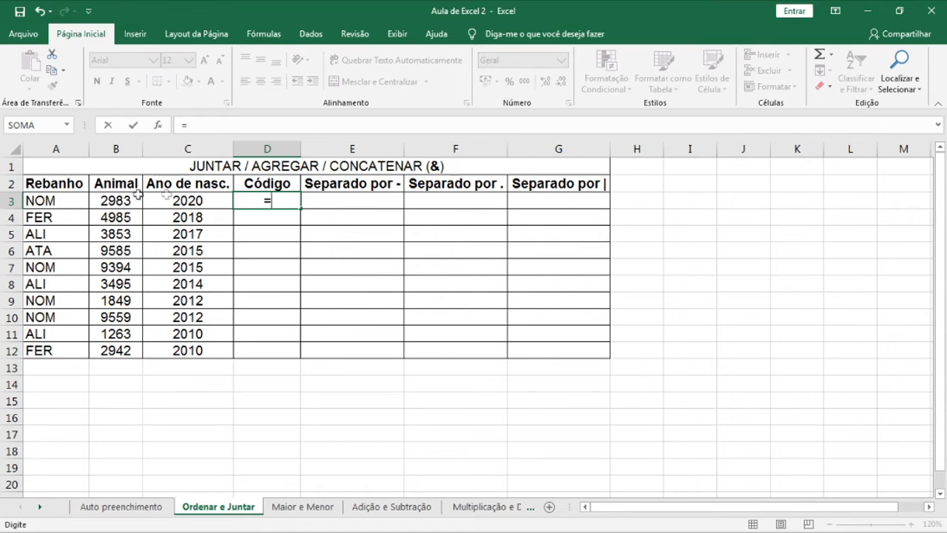
left_click(65, 202)
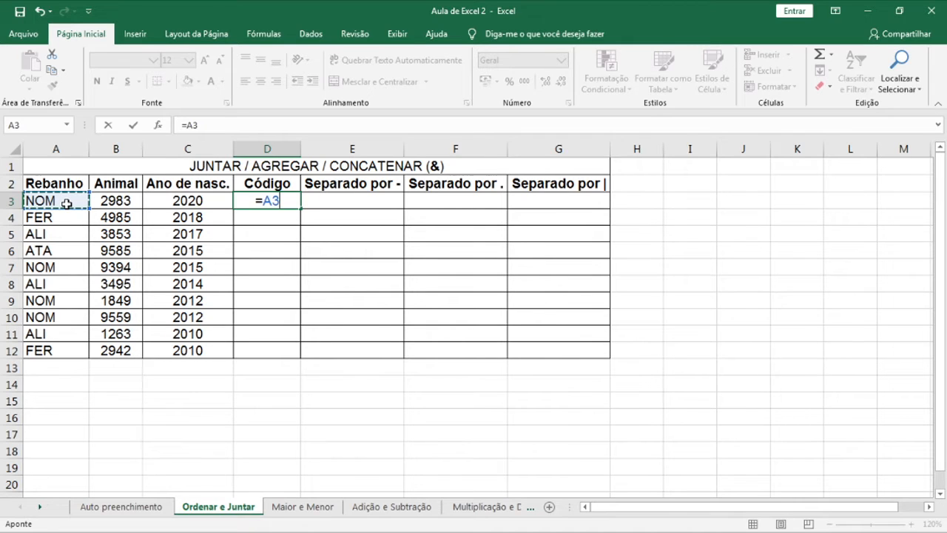
type("&")
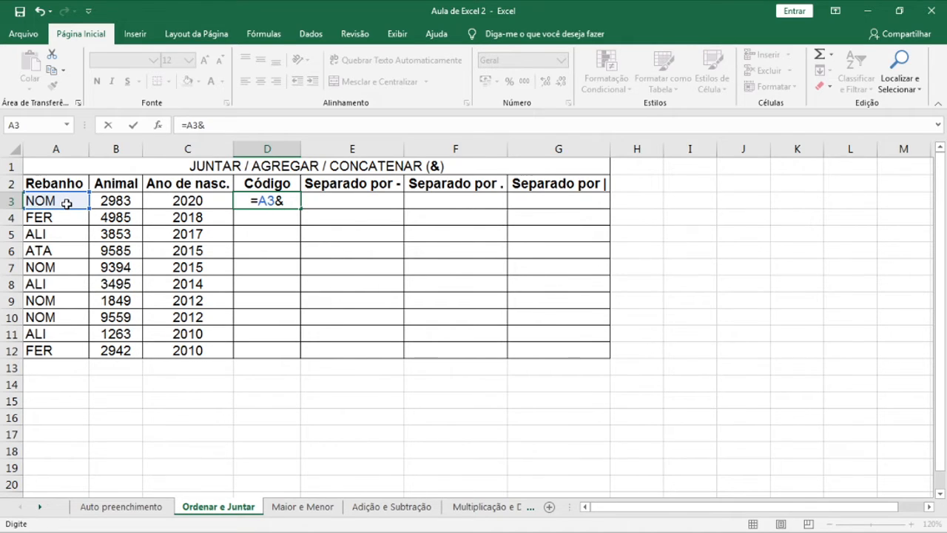
left_click(109, 200)
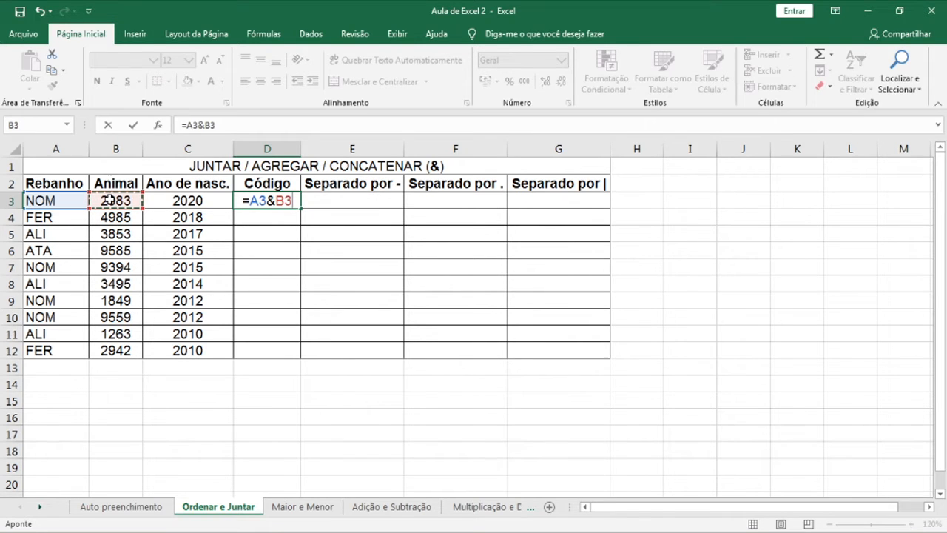
key("Return")
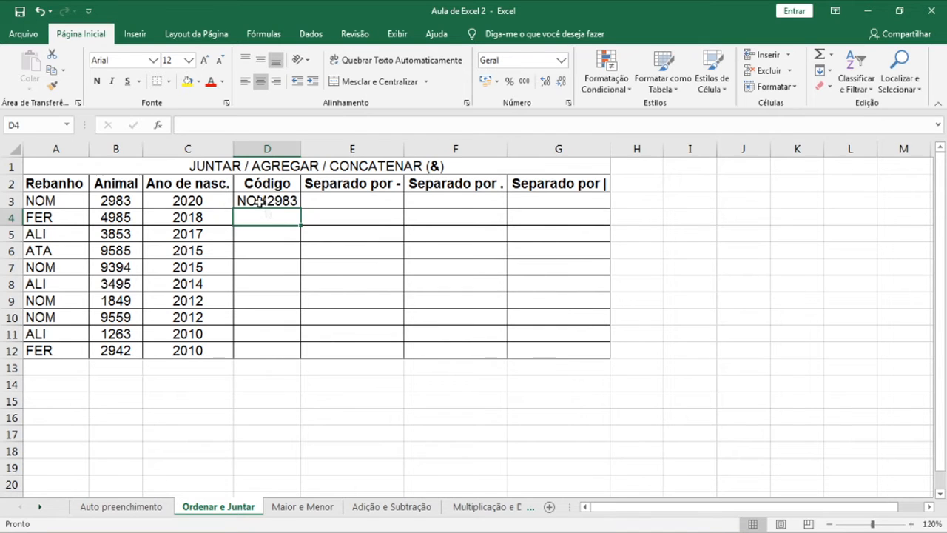
Try filling the D3 formula down to D12, and undo that fill
left_click(287, 198)
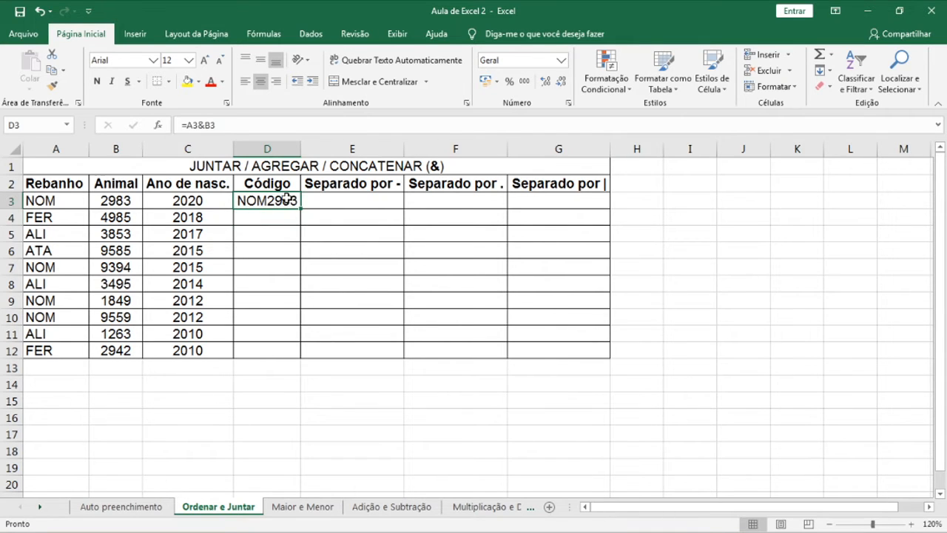
left_click(286, 214)
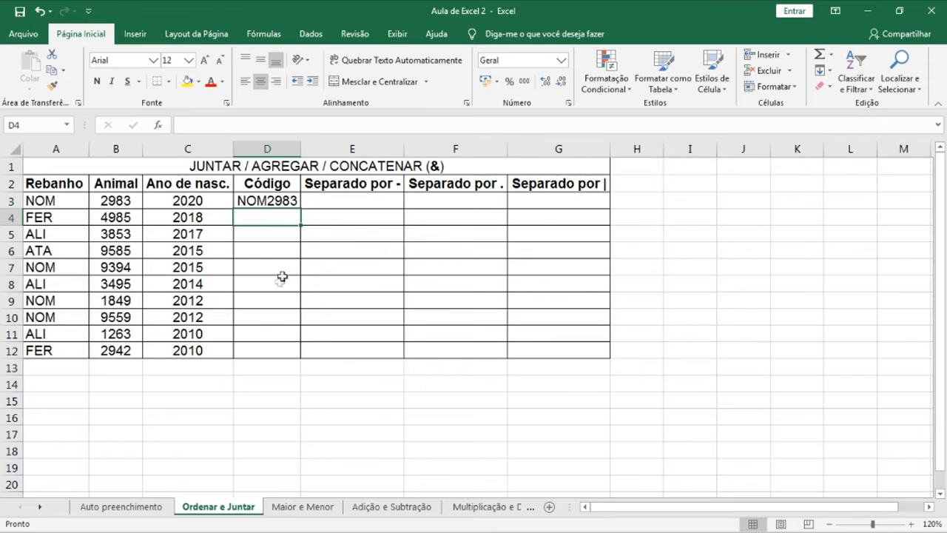
left_click_drag(270, 361, 275, 220)
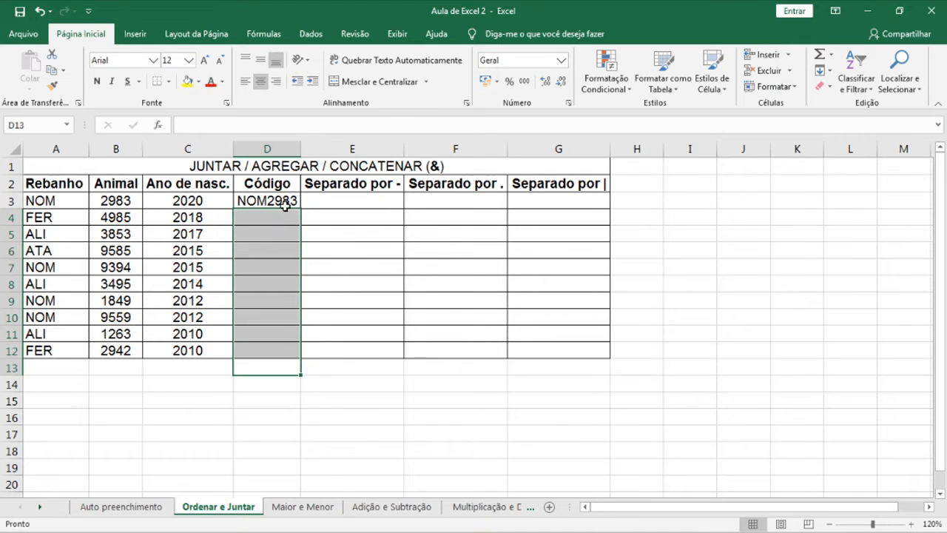
left_click(288, 202)
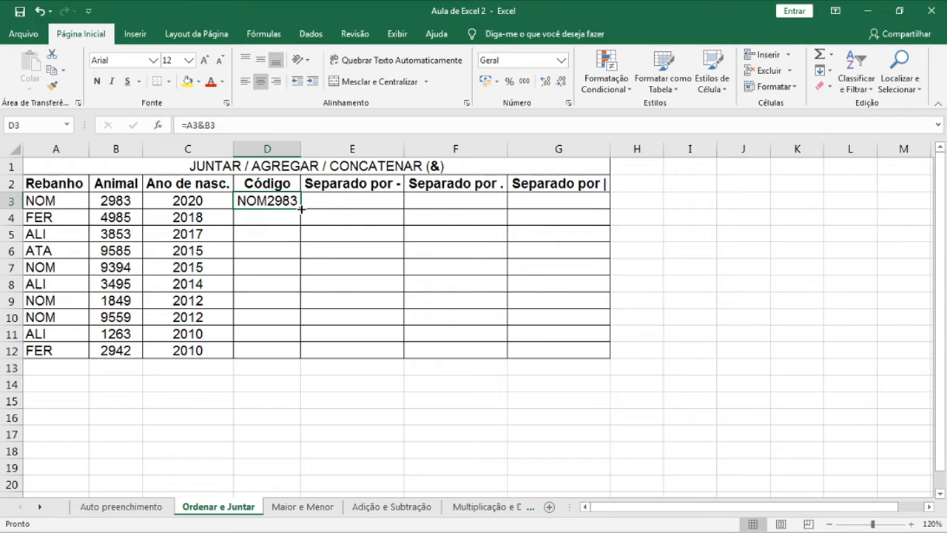
left_click_drag(301, 210, 295, 361)
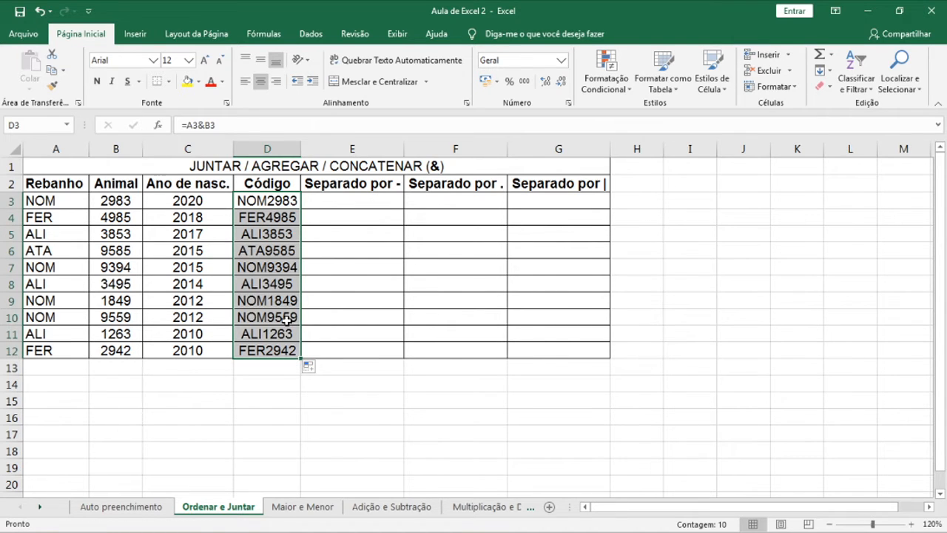
key("ctrl+z")
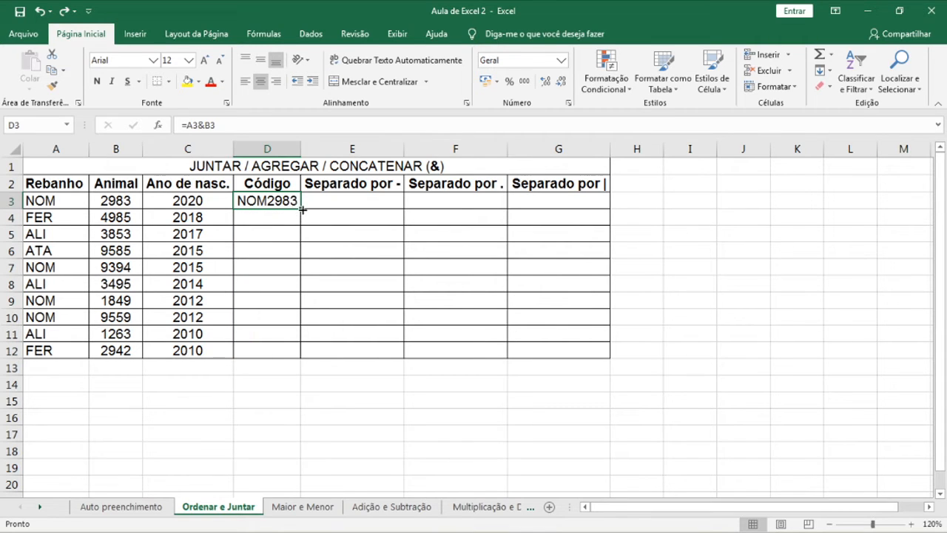
Fill the Código formula from D3 down through D12
double_click(302, 210)
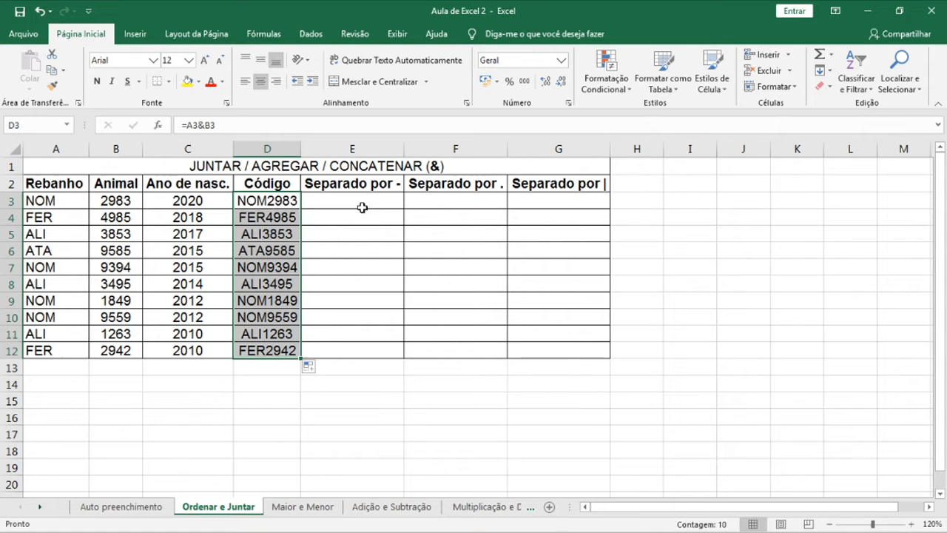
Enter =A3&"-"&C3 in E3 to join herd and birth year with a hyphen, and fill it down to E12
left_click(362, 208)
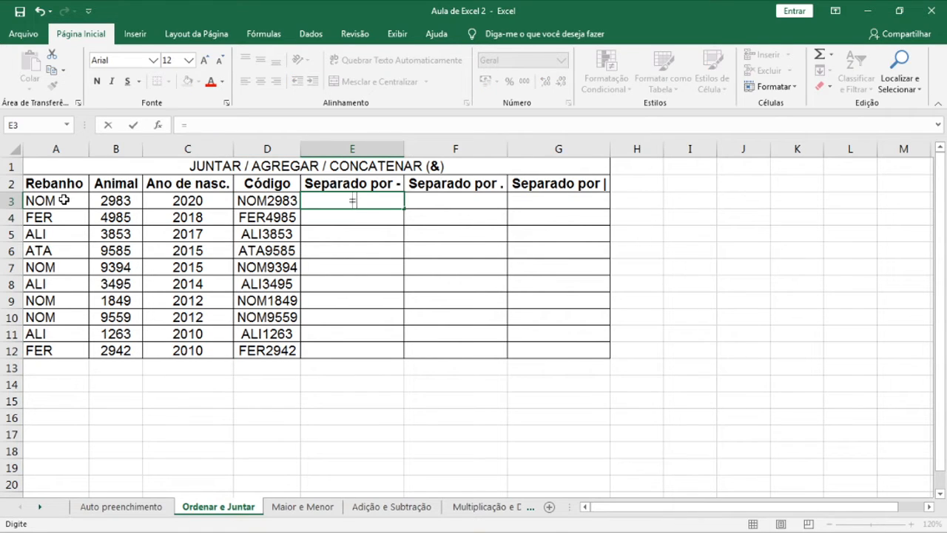
type("=")
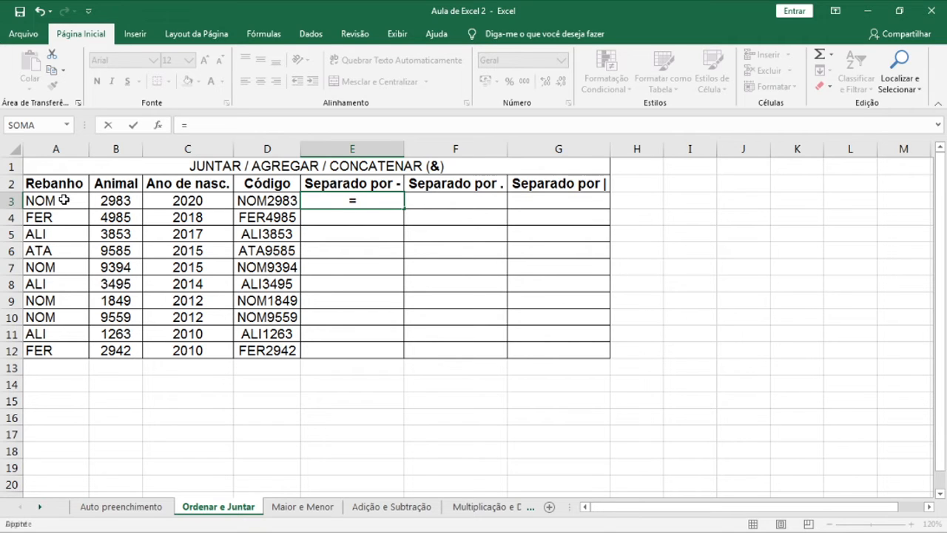
left_click(65, 200)
type("&")
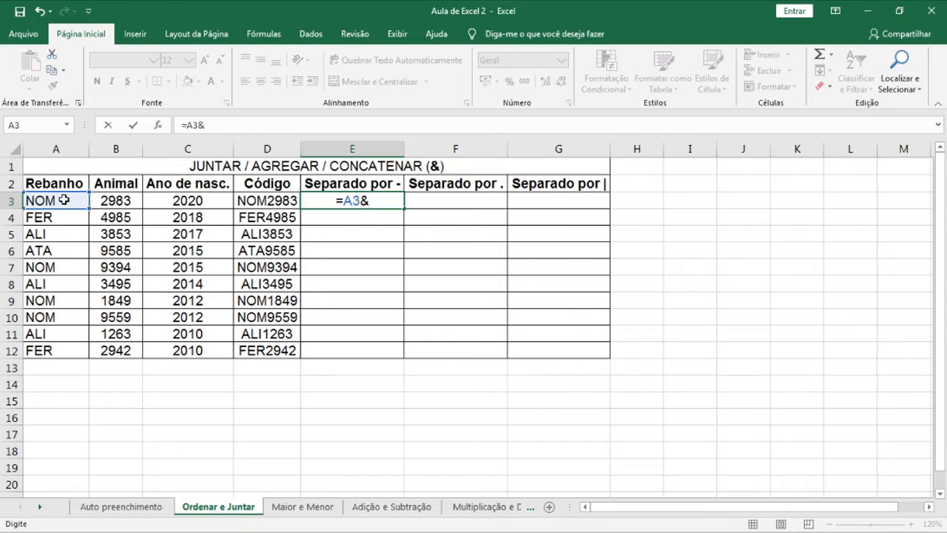
type("\"-\"&")
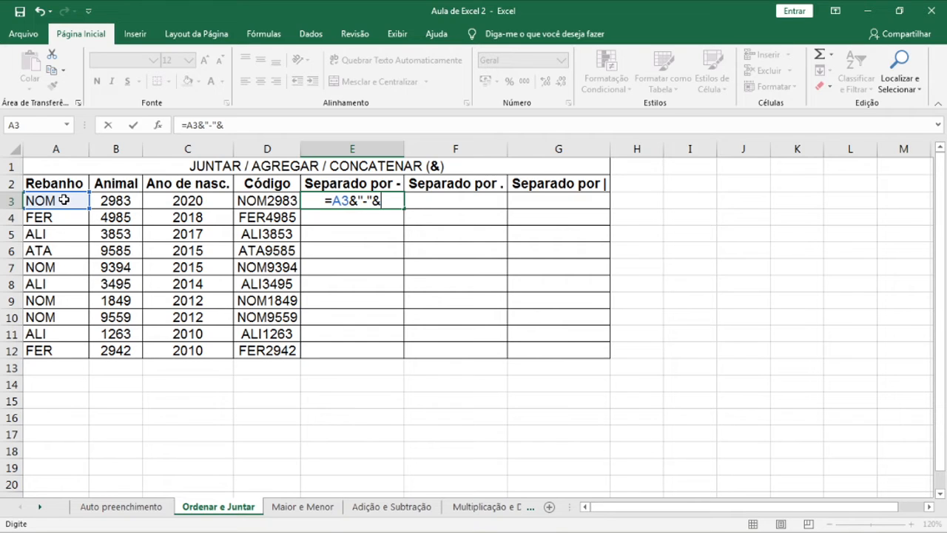
left_click(171, 200)
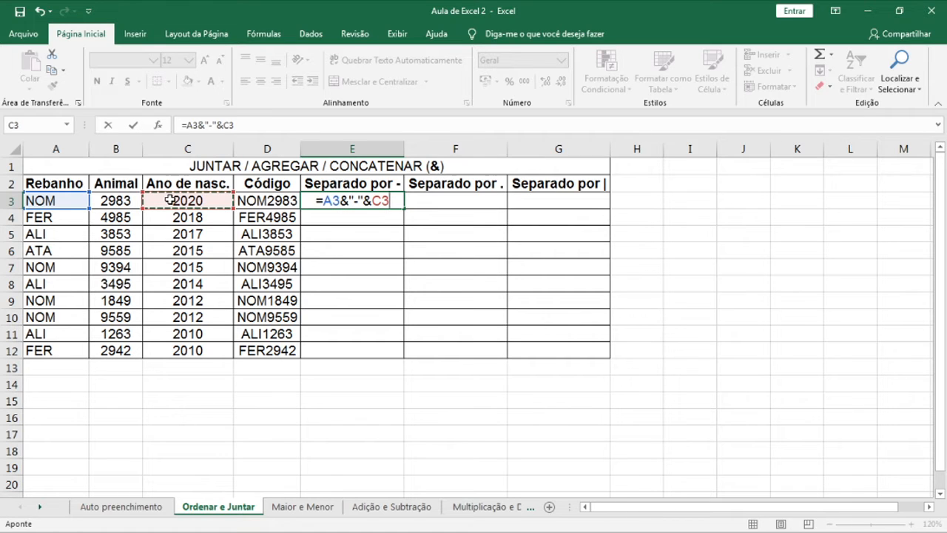
key("Return")
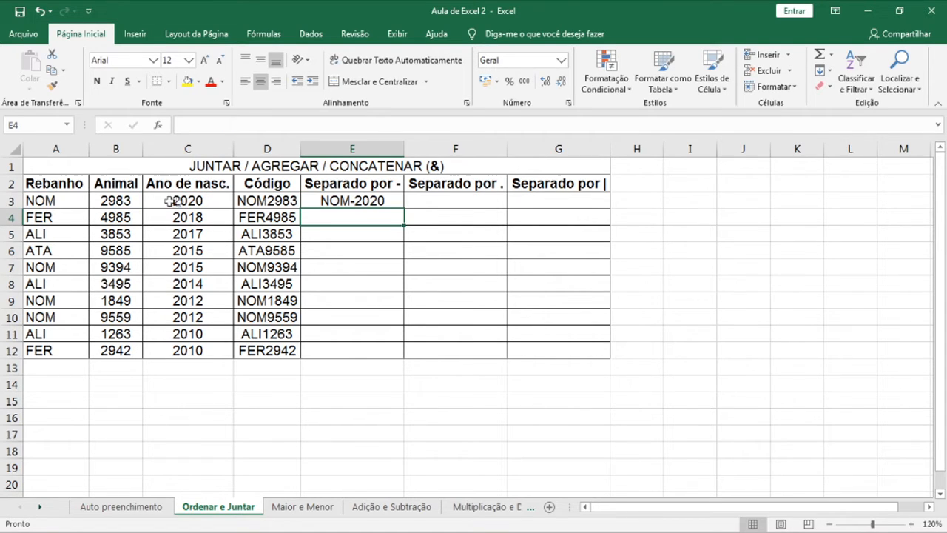
left_click(373, 205)
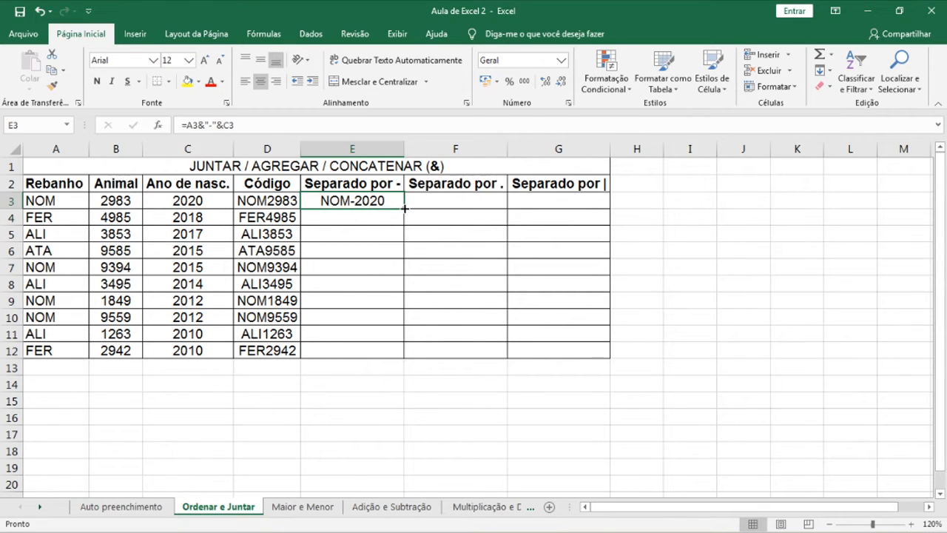
double_click(405, 208)
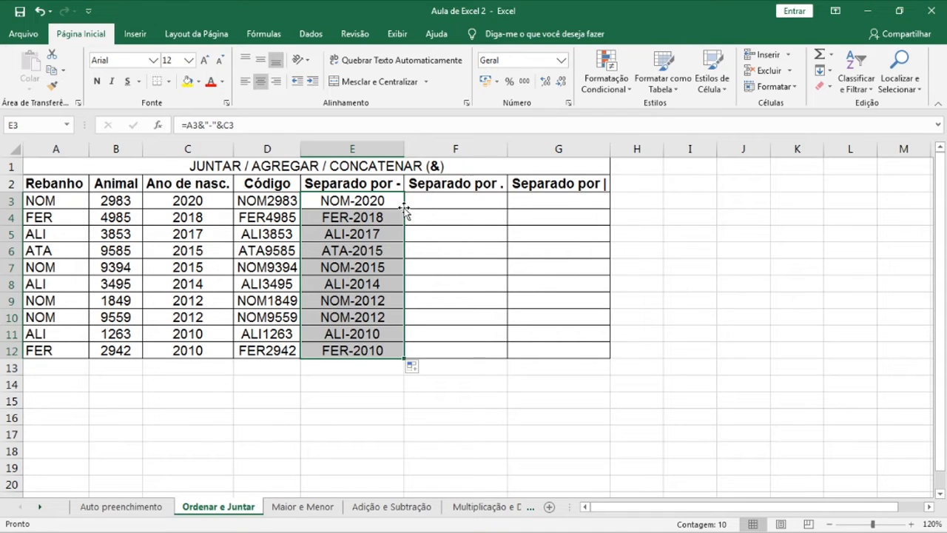
Enter =A3&"."&B3 in F3 to join herd and animal number with a period, and fill it down to F12
left_click(479, 206)
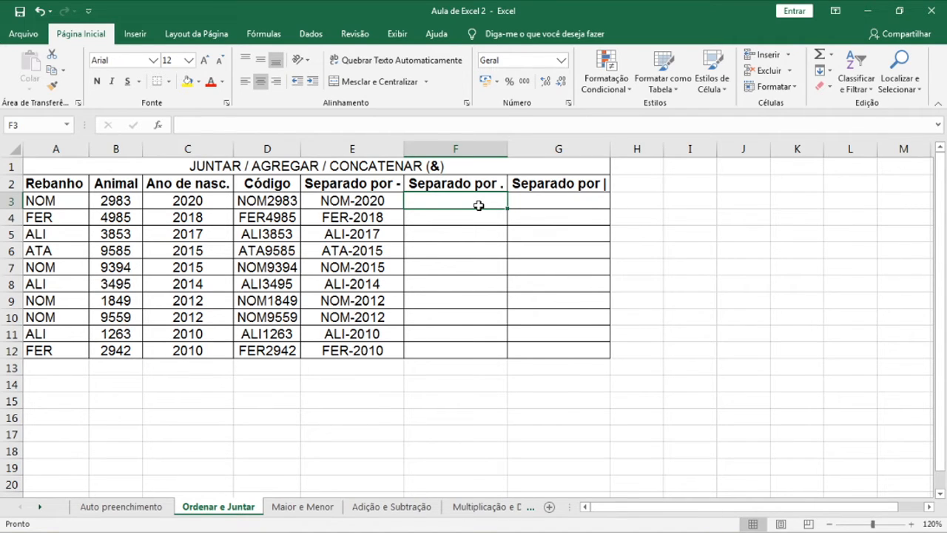
type("=")
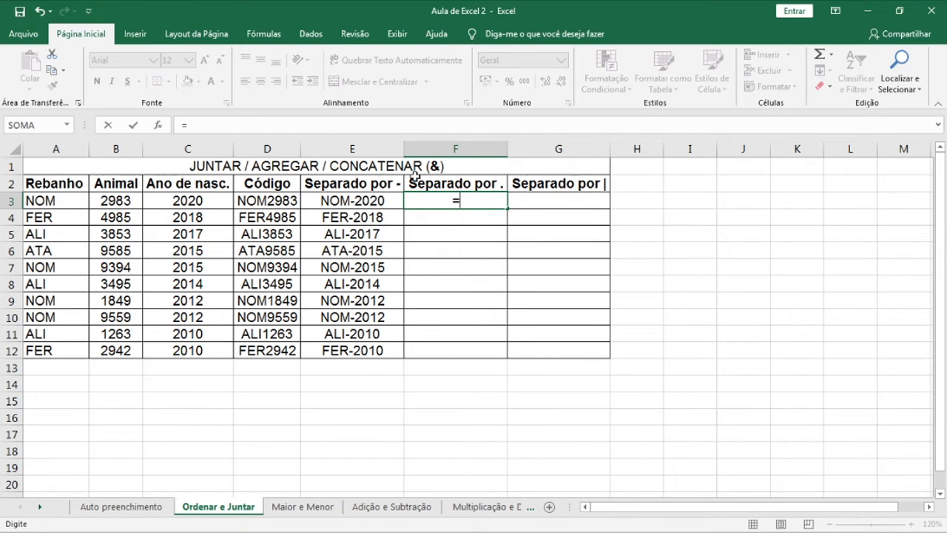
left_click(59, 201)
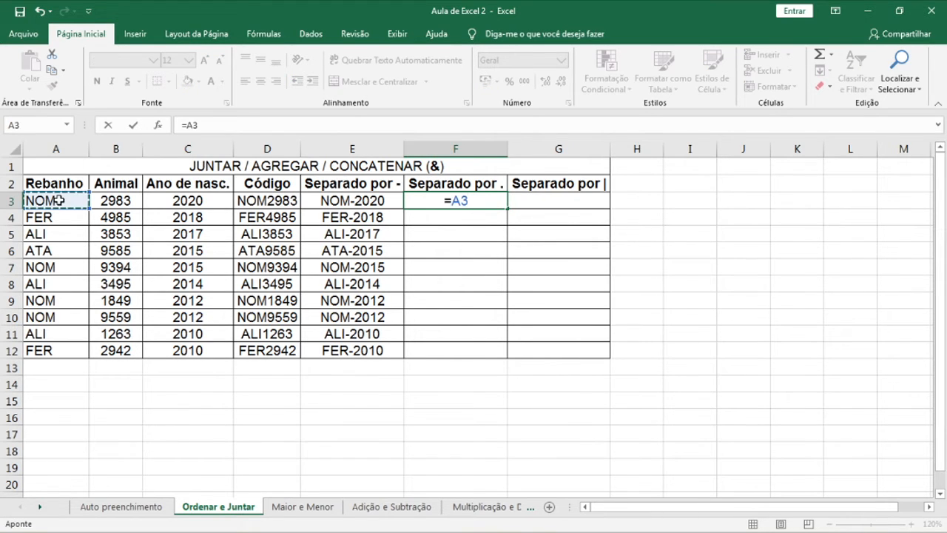
type("&\"")
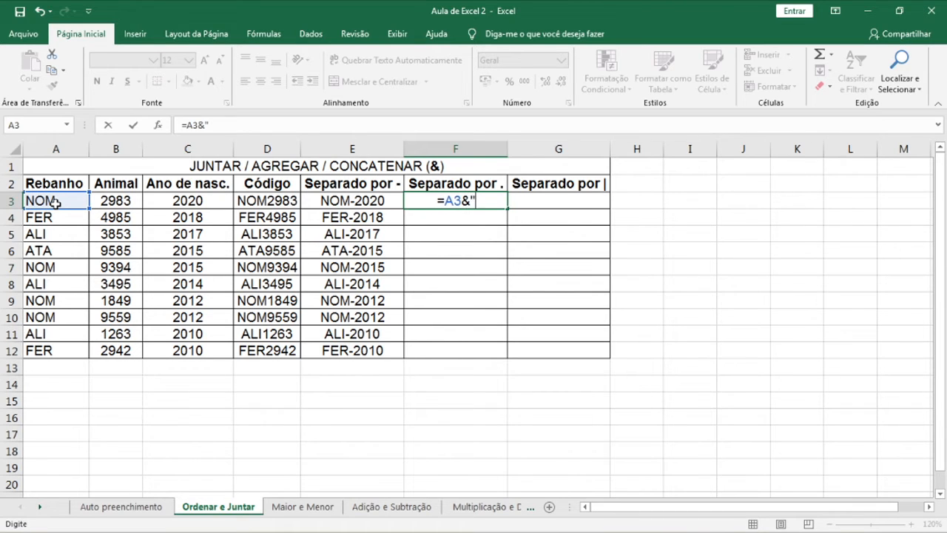
type(".\"")
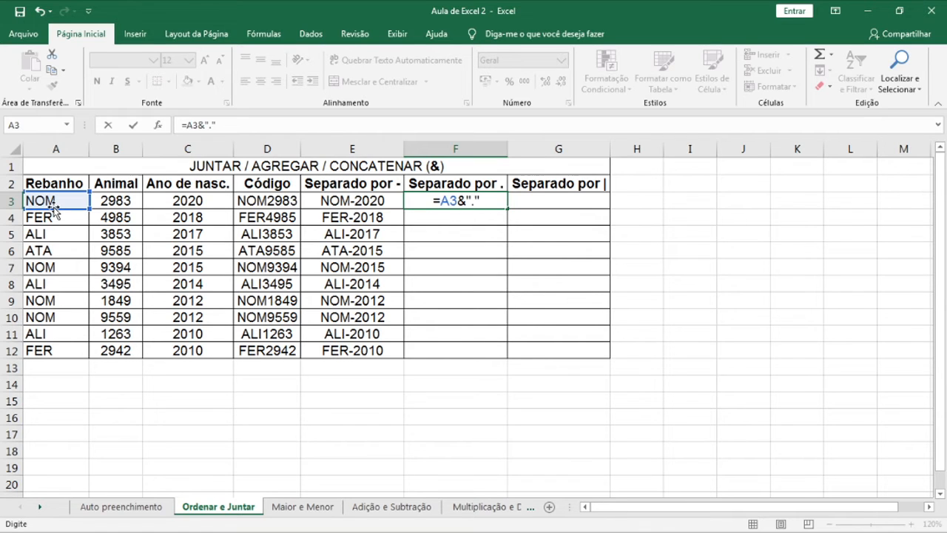
type("&")
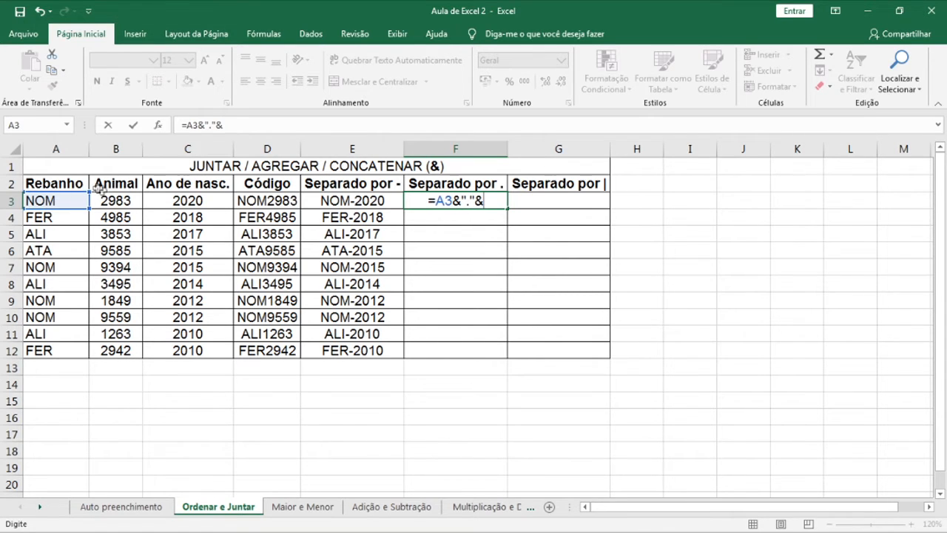
left_click(138, 200)
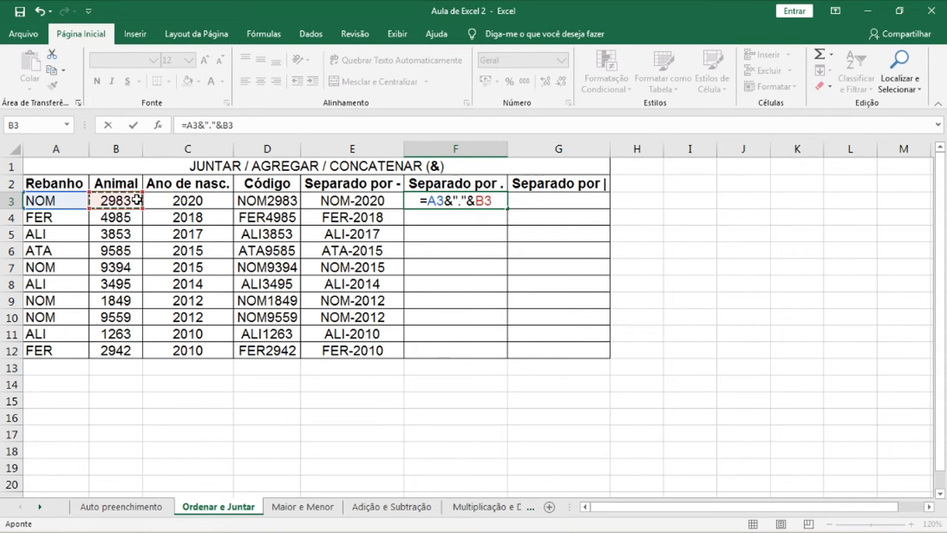
key("Return")
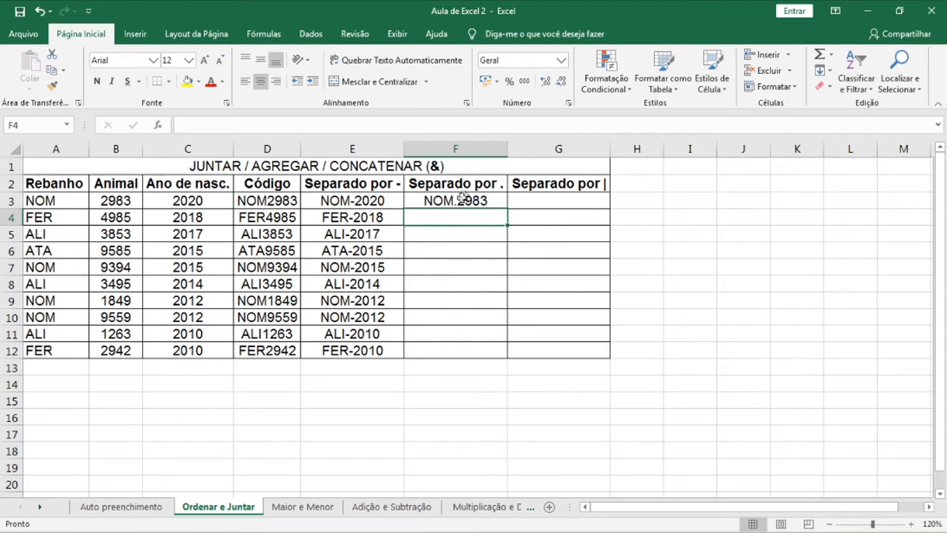
left_click(493, 204)
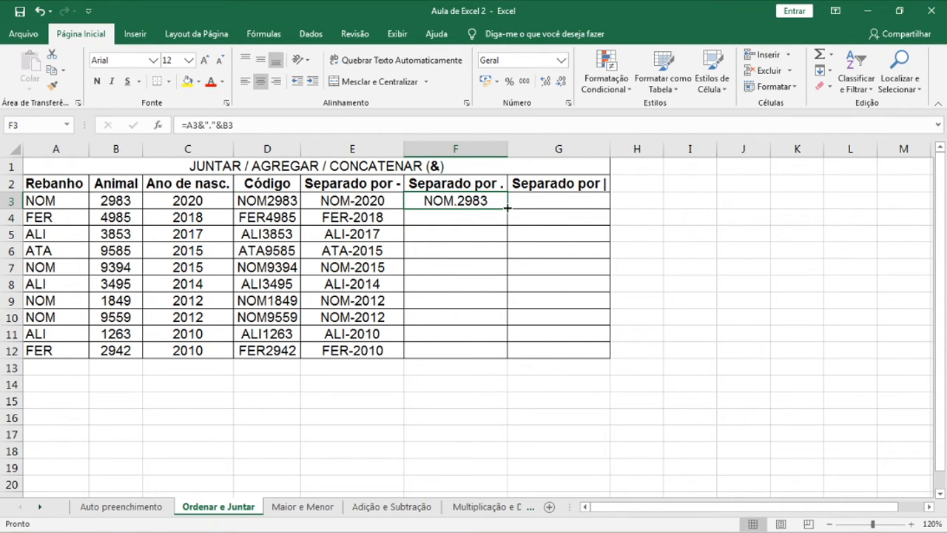
double_click(507, 209)
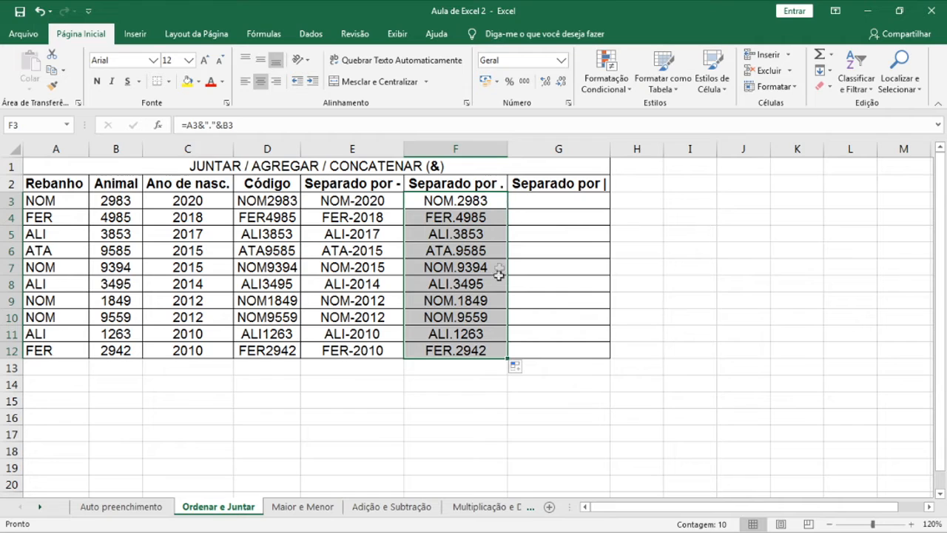
Enter =C3&"|"&A3&"|"&B3 in G3 to join birth year, herd and animal number with vertical bars, and fill it down to G12
left_click(574, 202)
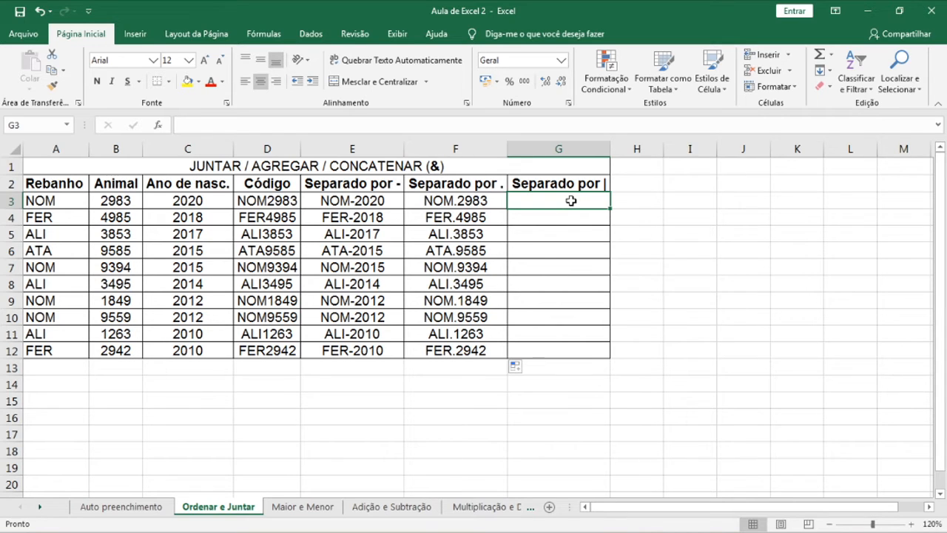
type("=")
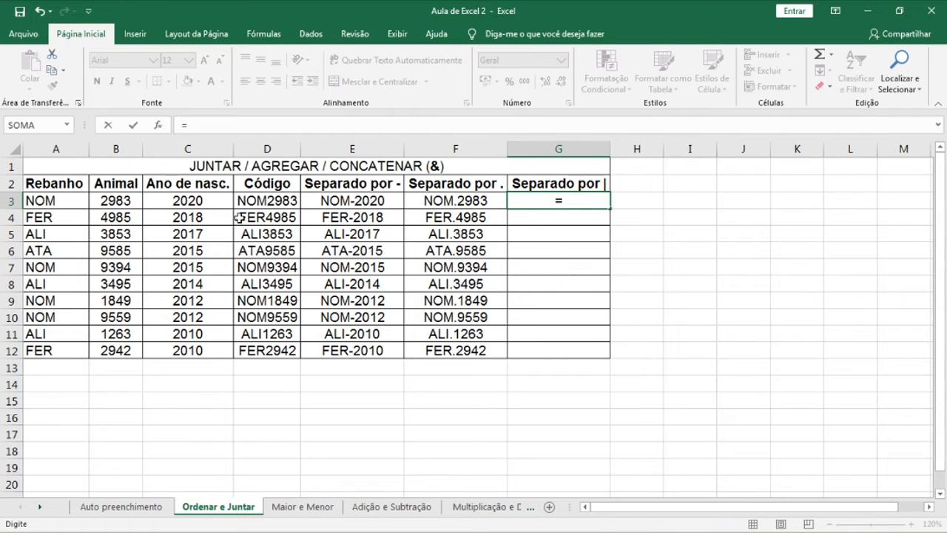
left_click(188, 199)
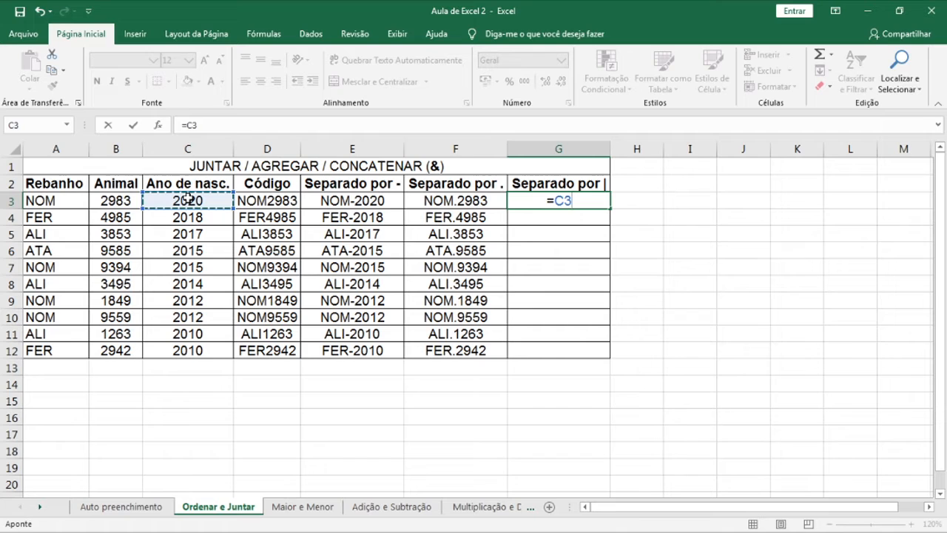
type("&")
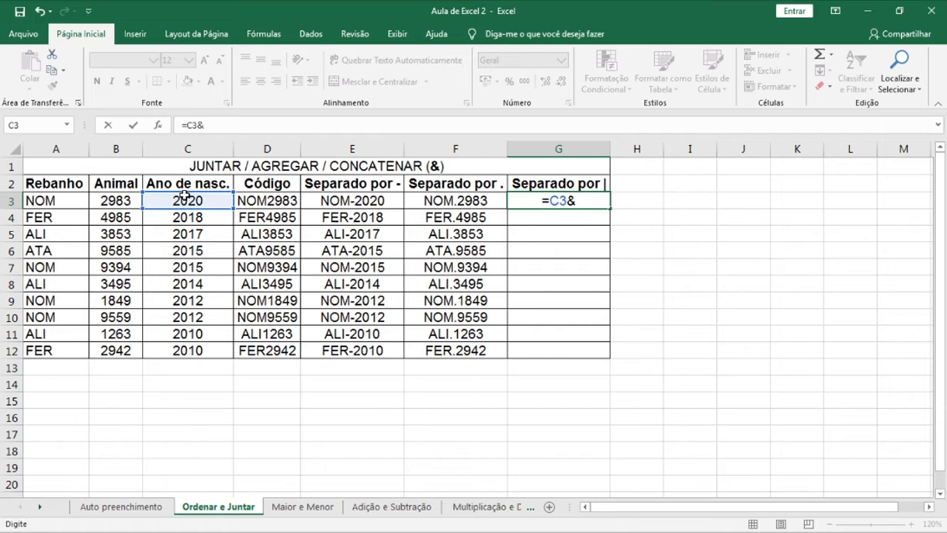
type("\"")
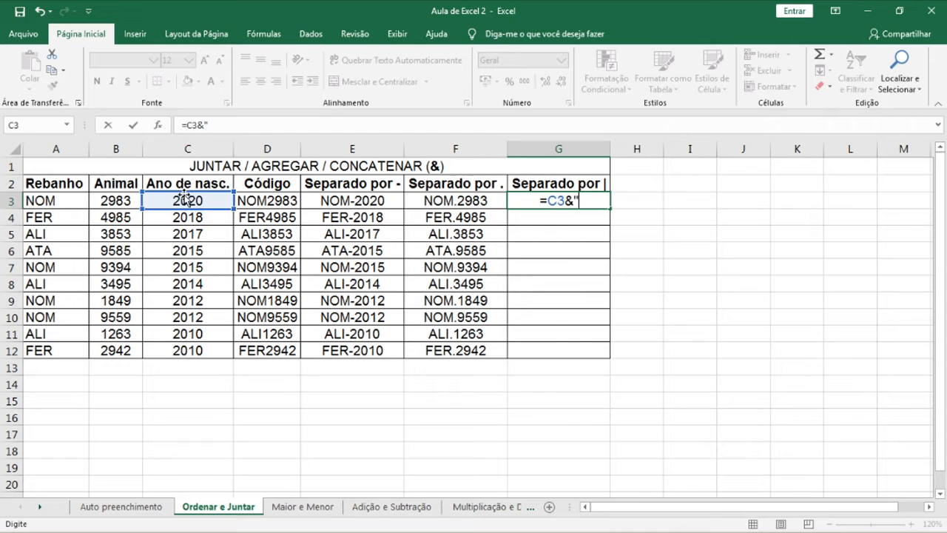
type("|\"")
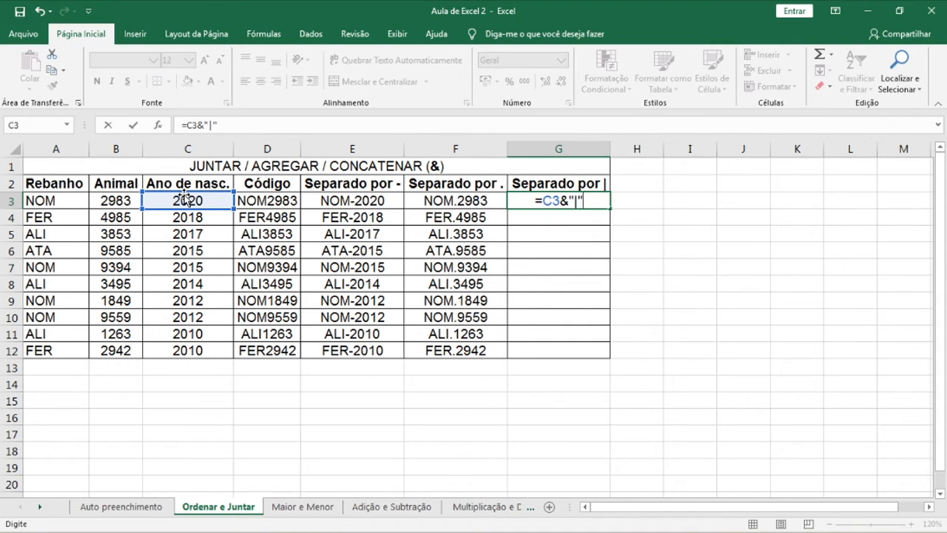
type("&")
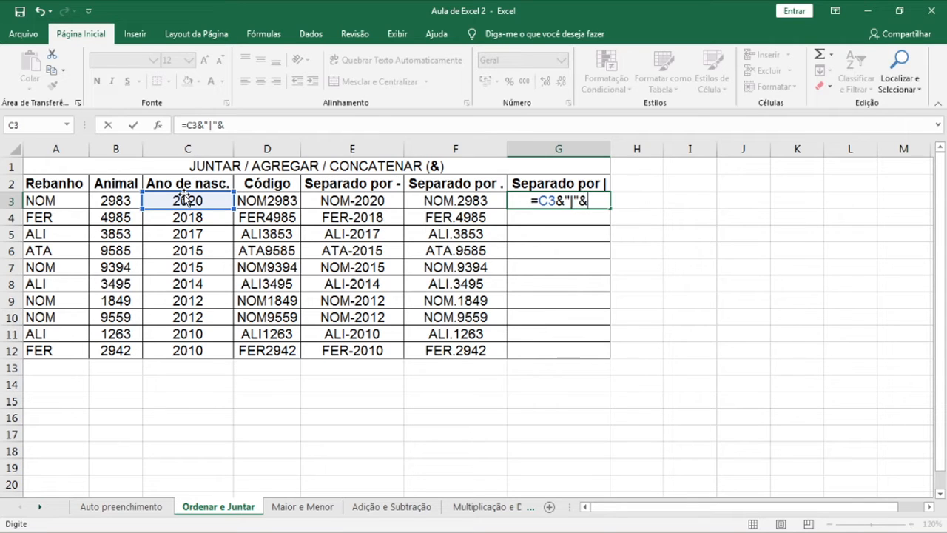
left_click(73, 197)
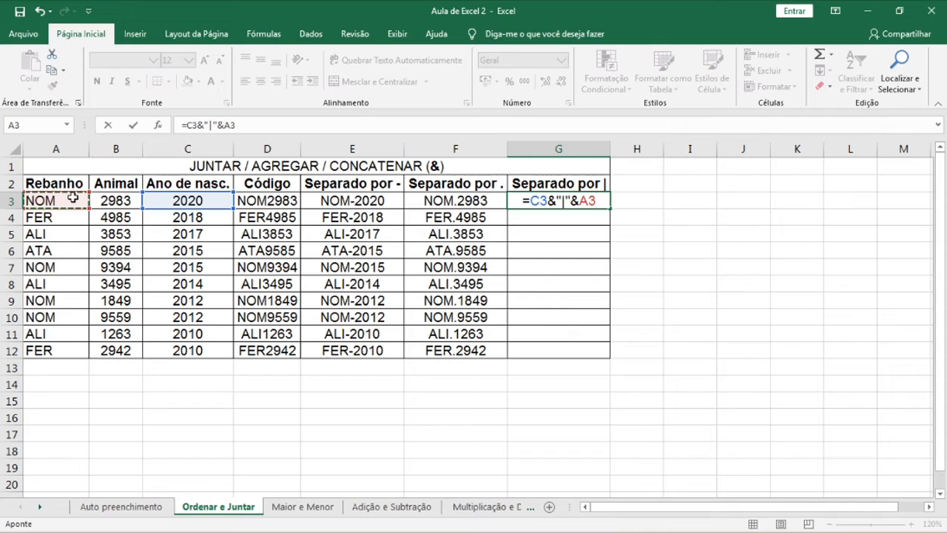
type("&")
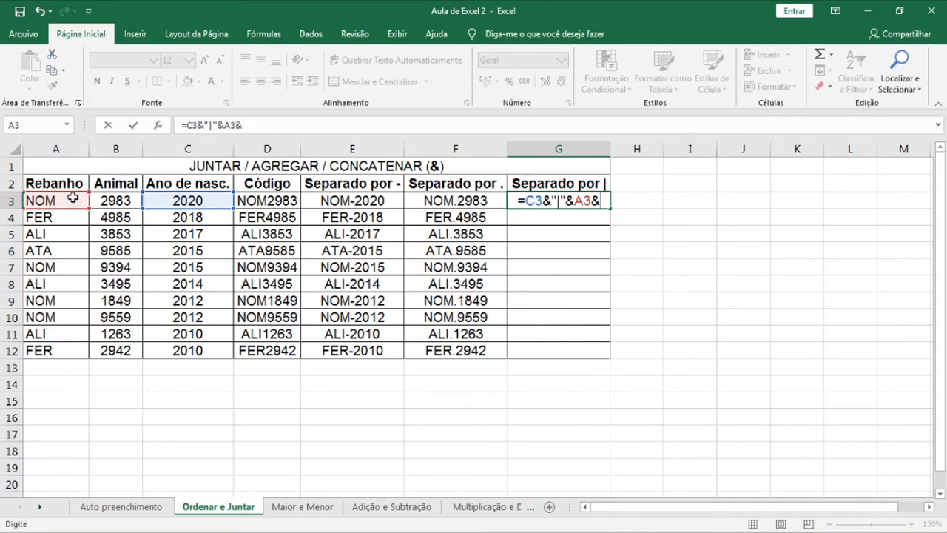
type("\"|\"")
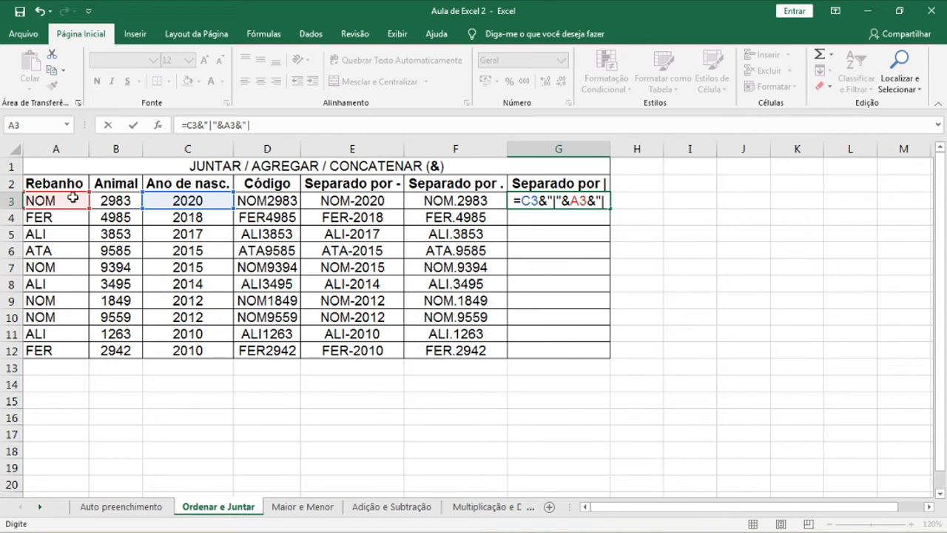
type("&")
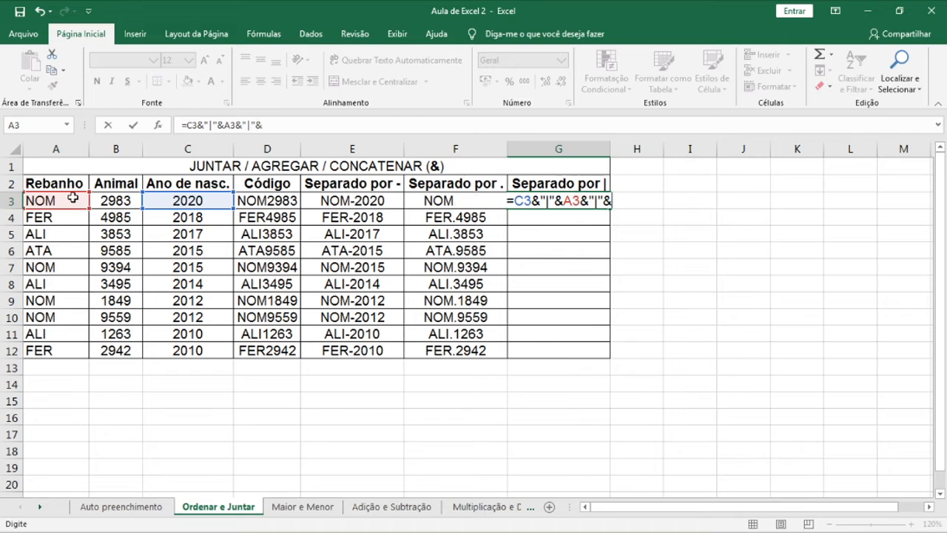
left_click(124, 196)
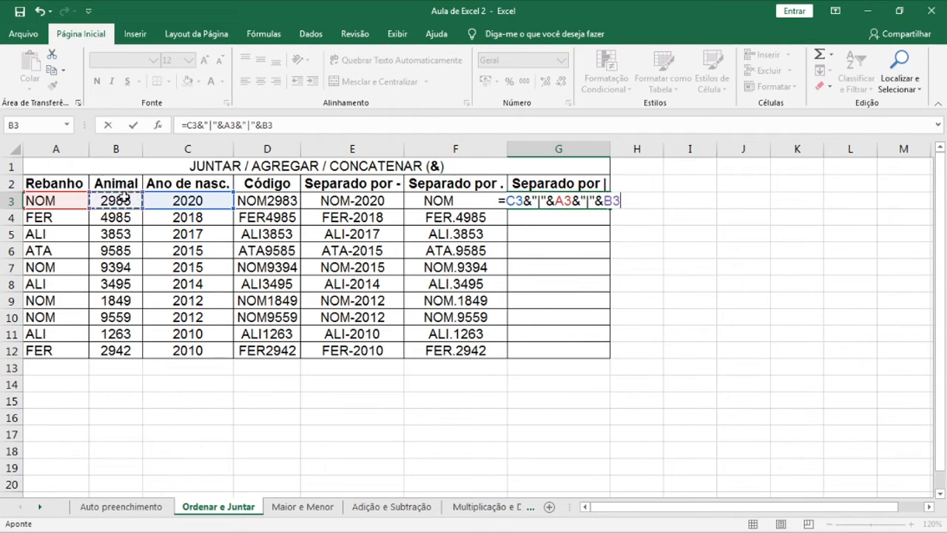
key("Return")
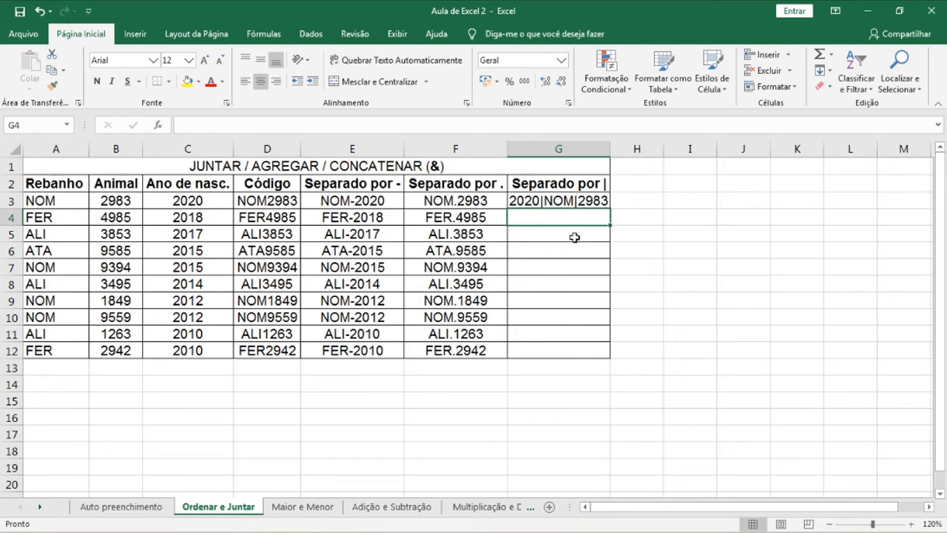
left_click(595, 203)
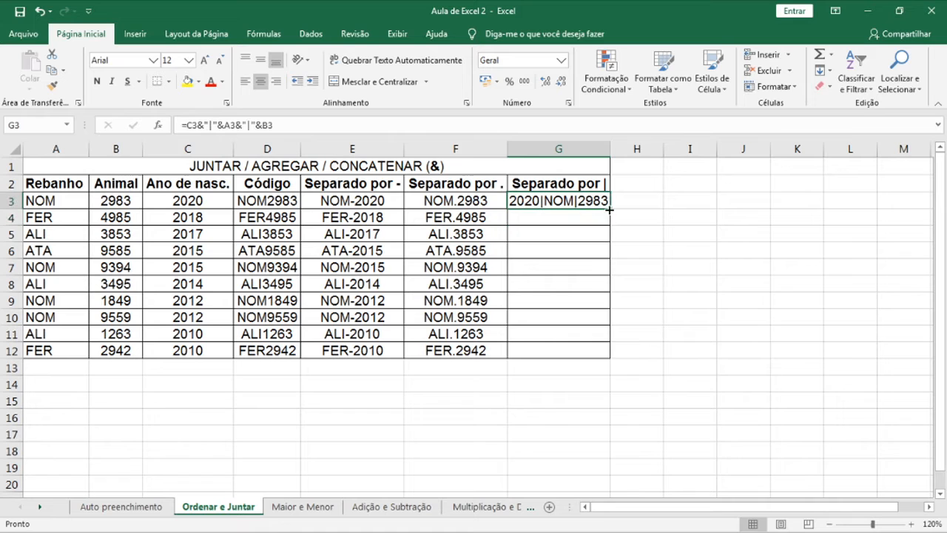
left_click_drag(609, 210, 610, 210)
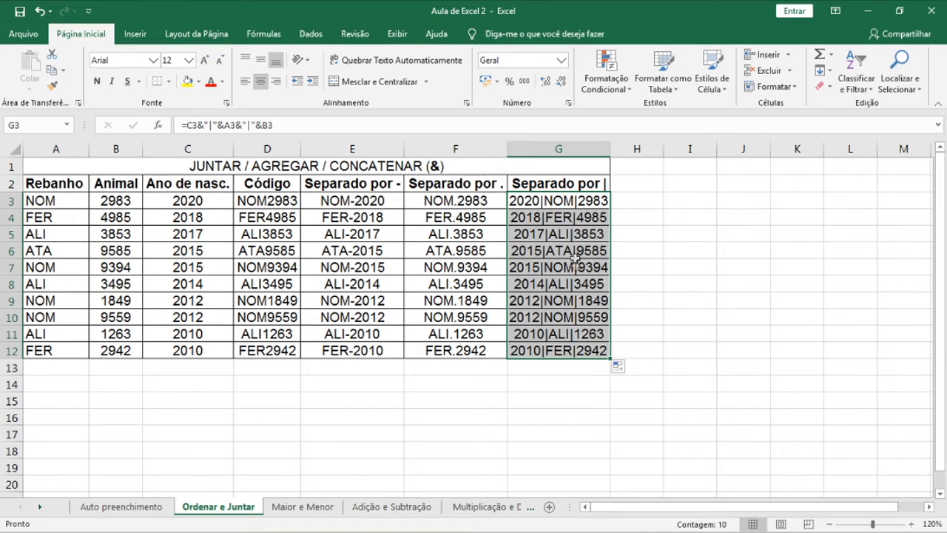
Switch to the Maior e Menor sheet and highlight the animal weights in B3:B12
left_click(288, 508)
left_click(222, 449)
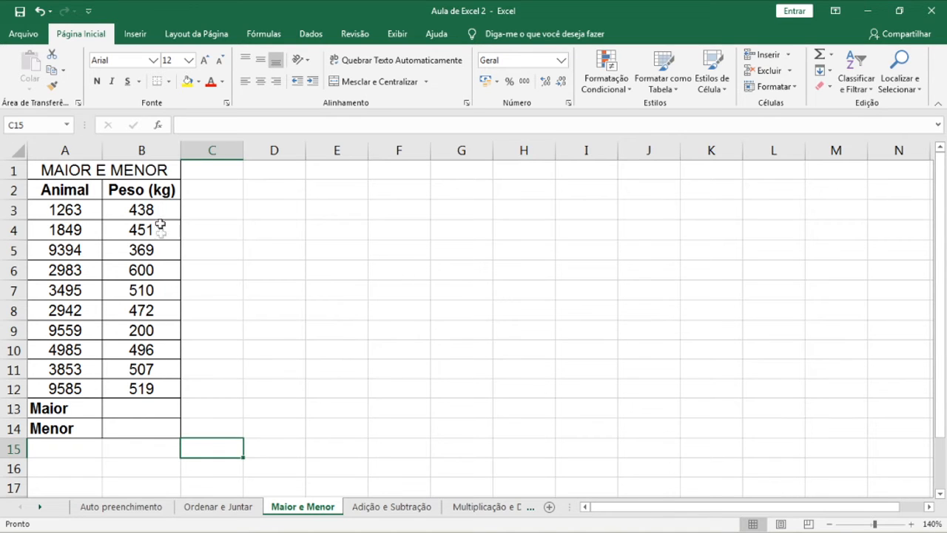
left_click_drag(131, 207, 164, 384)
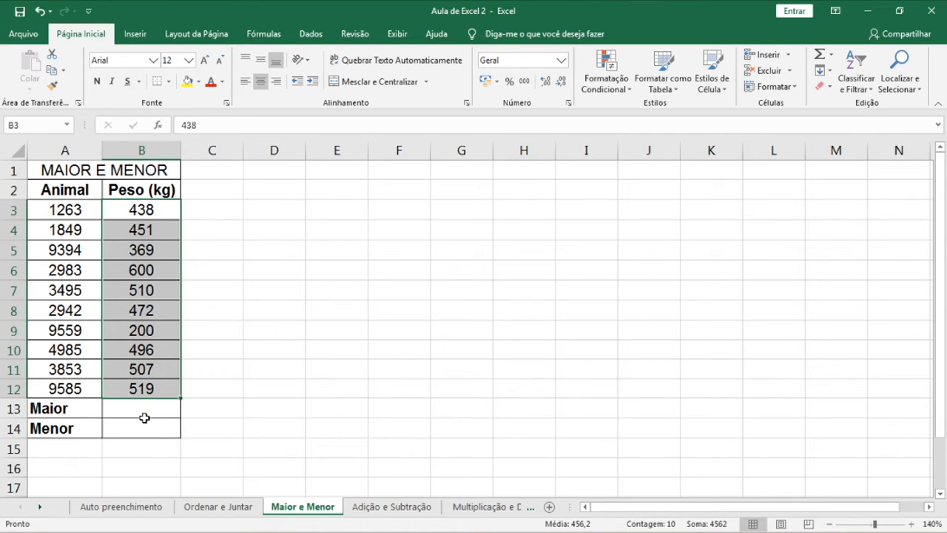
Enter =MAIOR(B3:B12;1) in B13 to return the largest weight beside Maior
left_click(145, 413)
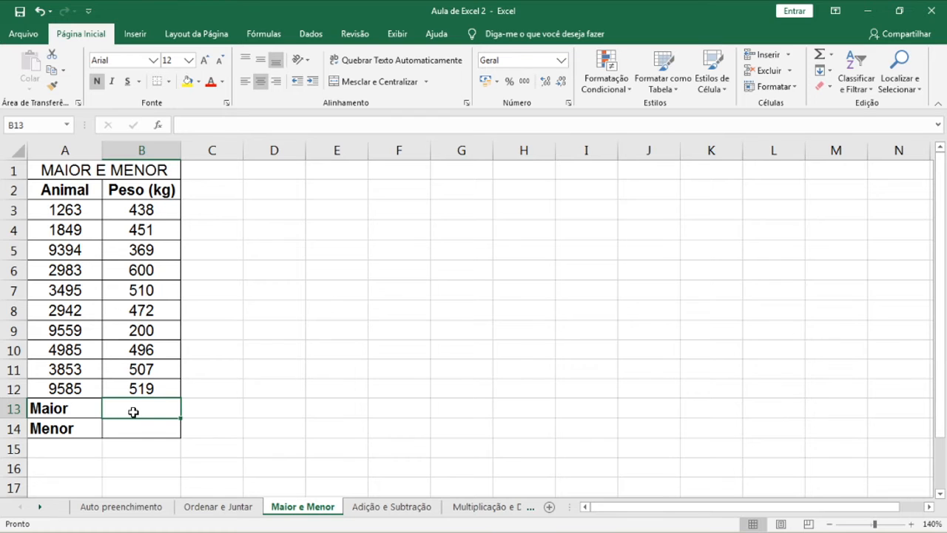
type("=")
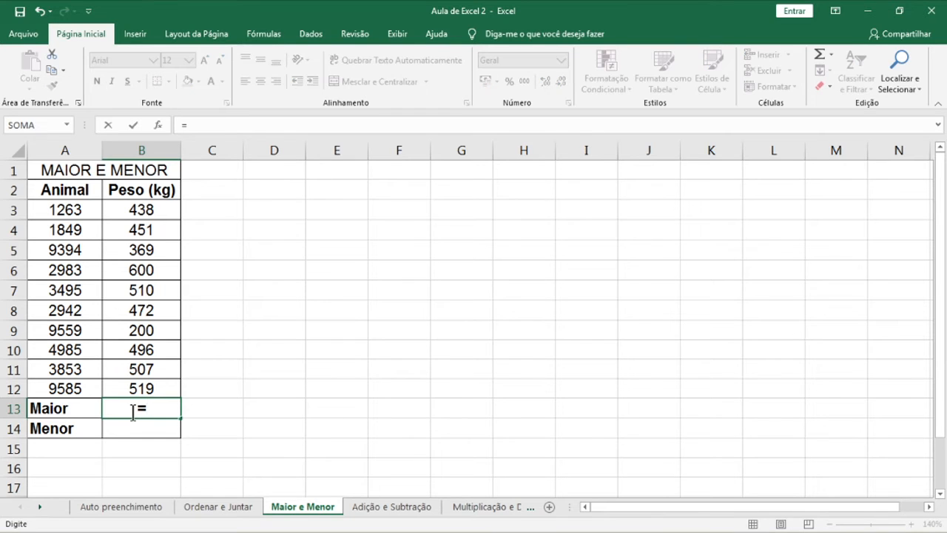
type("maior")
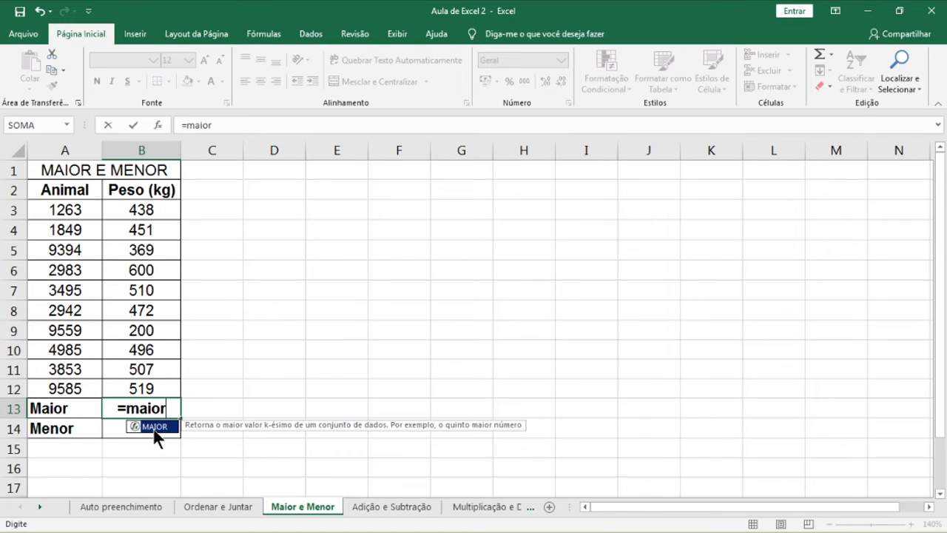
type("(")
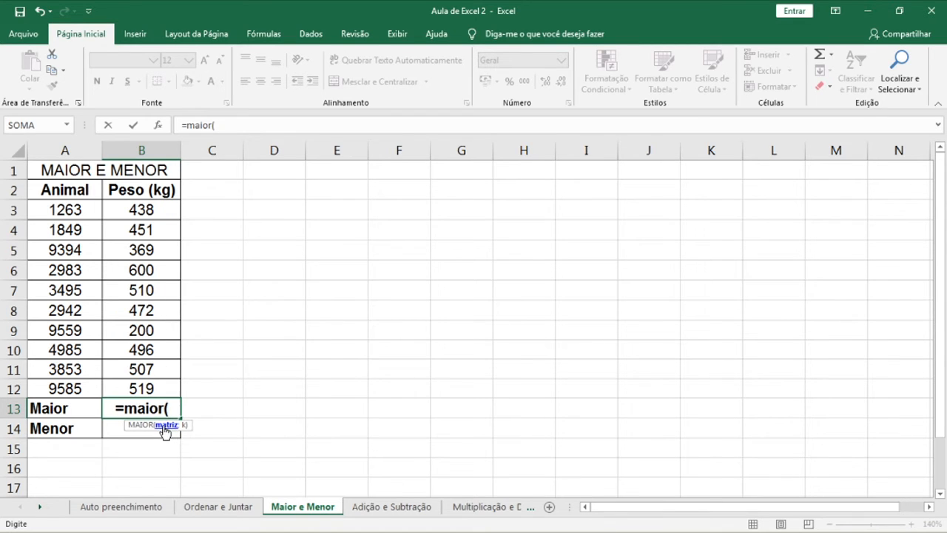
left_click_drag(140, 209, 159, 386)
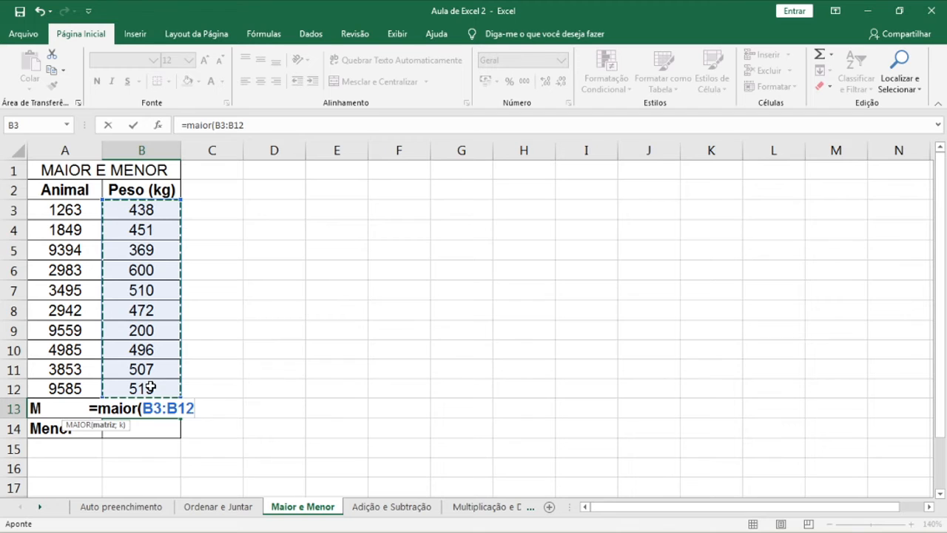
type(";")
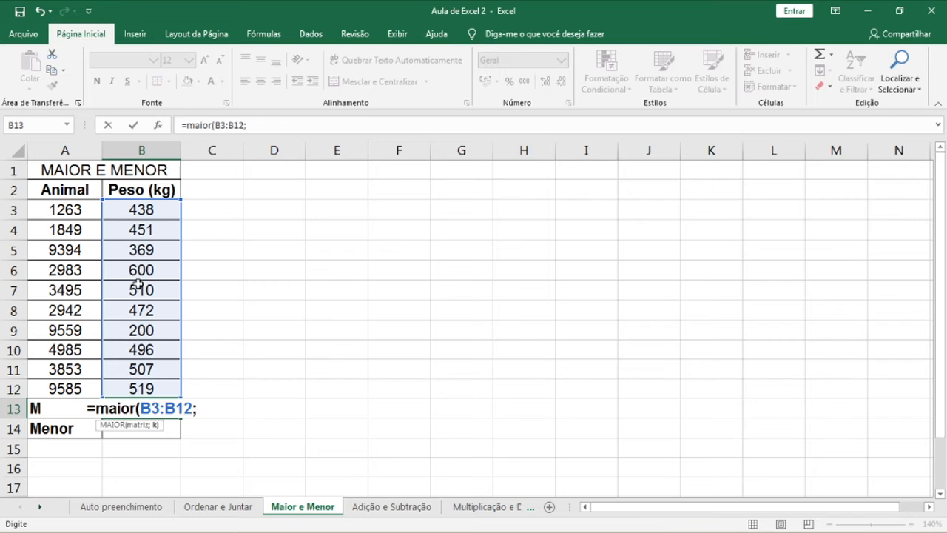
type("1")
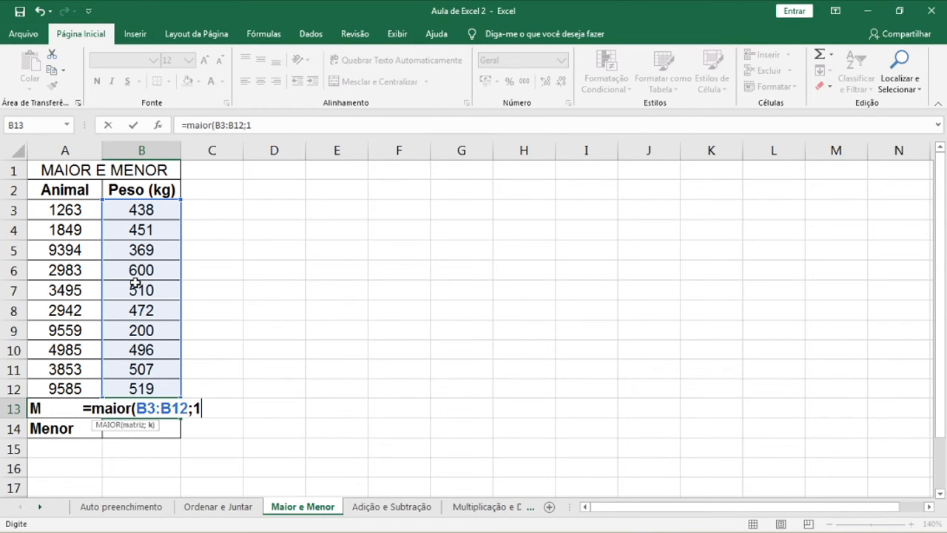
key("BackSpace")
type("2")
key("BackSpace")
type("1")
key("Return")
left_click(139, 411)
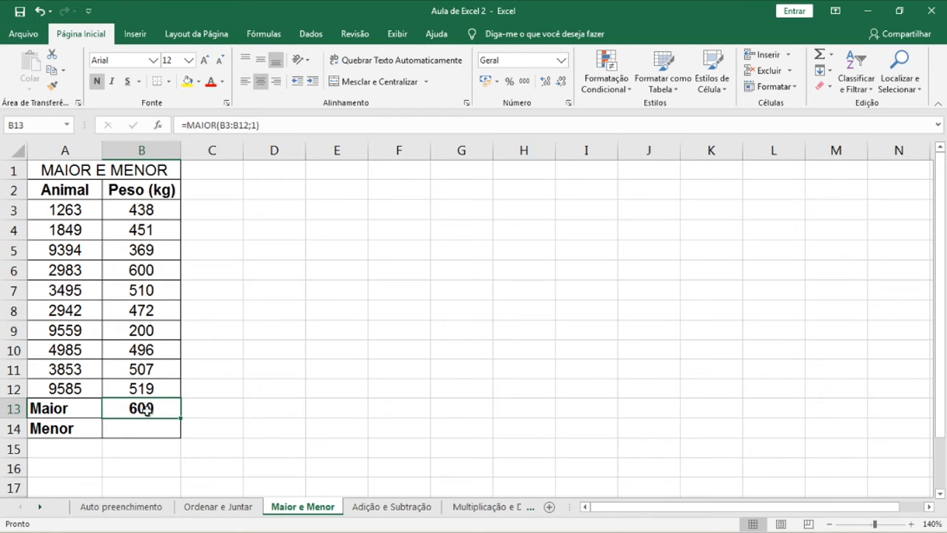
Set the weight in B8 to 1000 kg to test the Maior formula
left_click(149, 310)
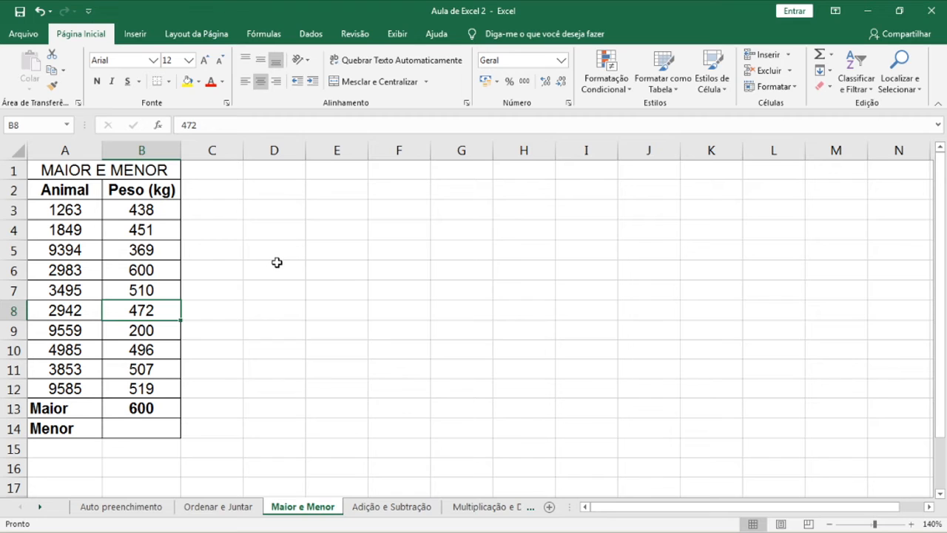
type("1000")
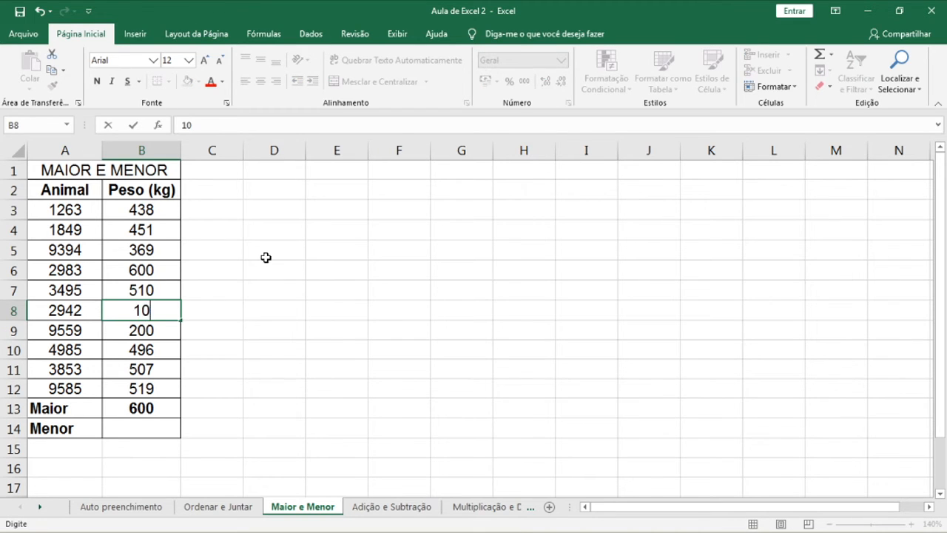
key("Return")
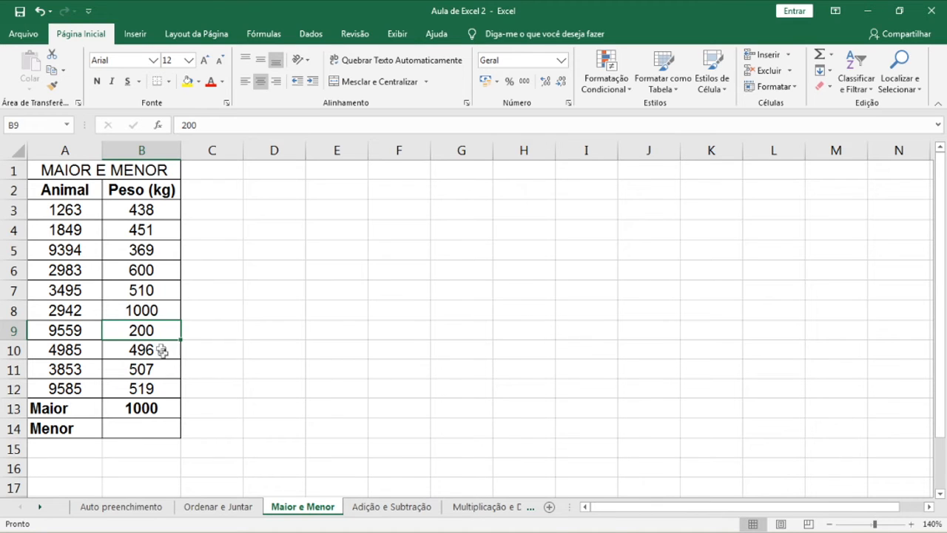
Enter =MENOR(B3:B12;2) in B14 to return the second-smallest weight beside Menor
left_click(138, 433)
type("=meno")
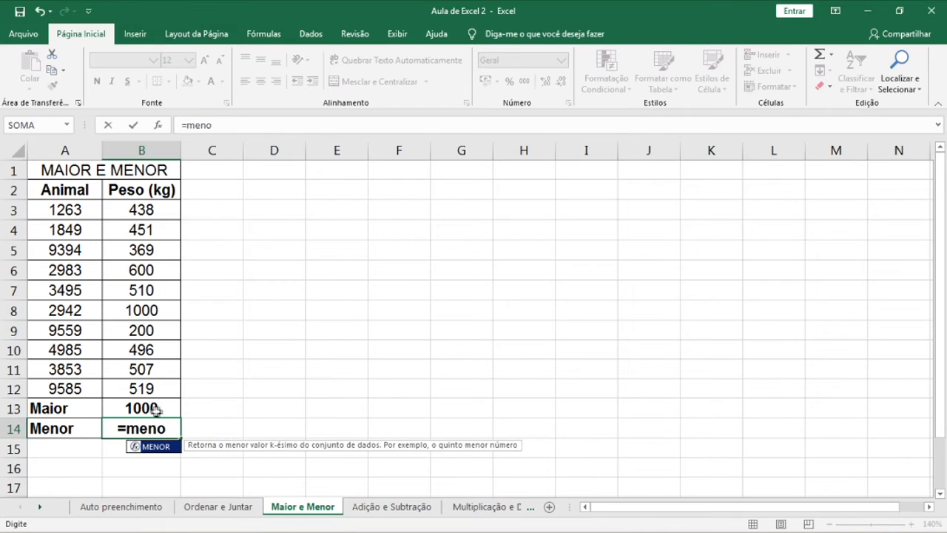
double_click(158, 447)
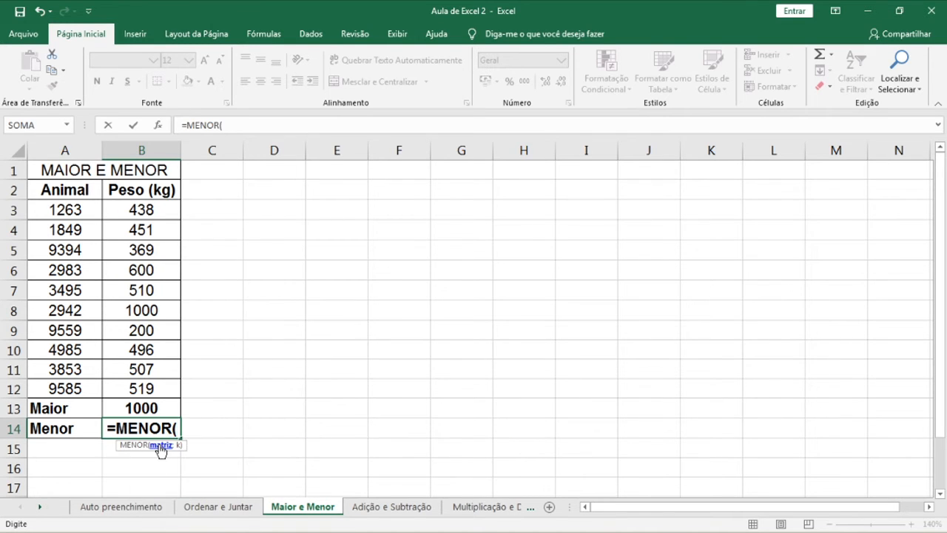
left_click_drag(140, 207, 145, 385)
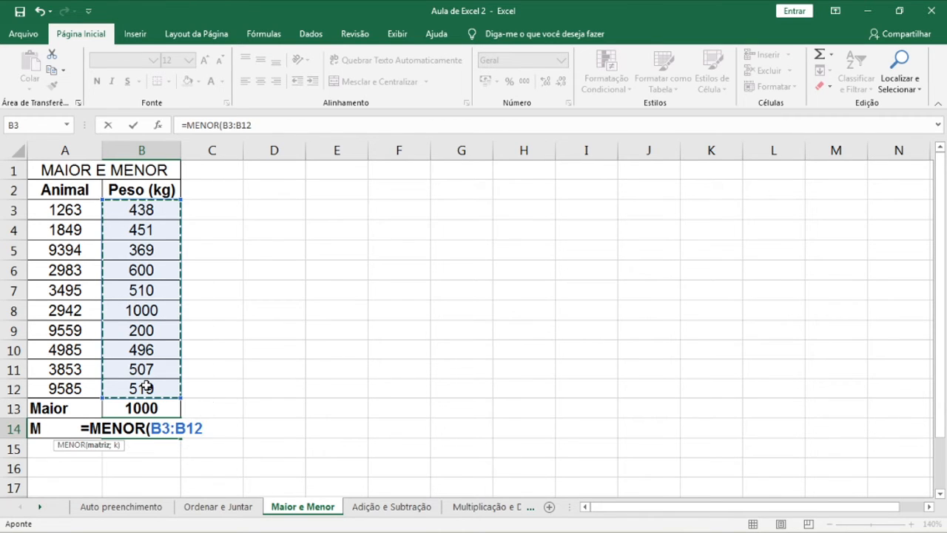
type(";")
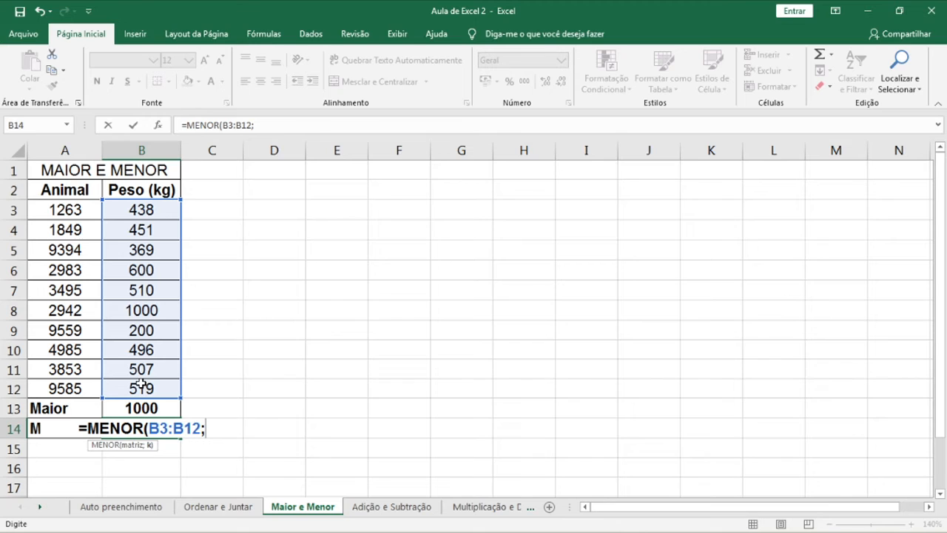
type("2")
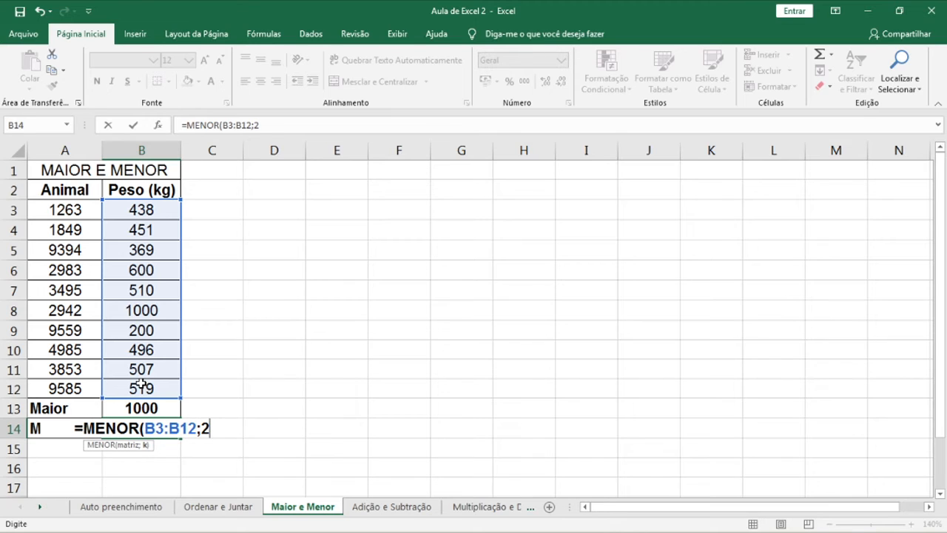
type(")")
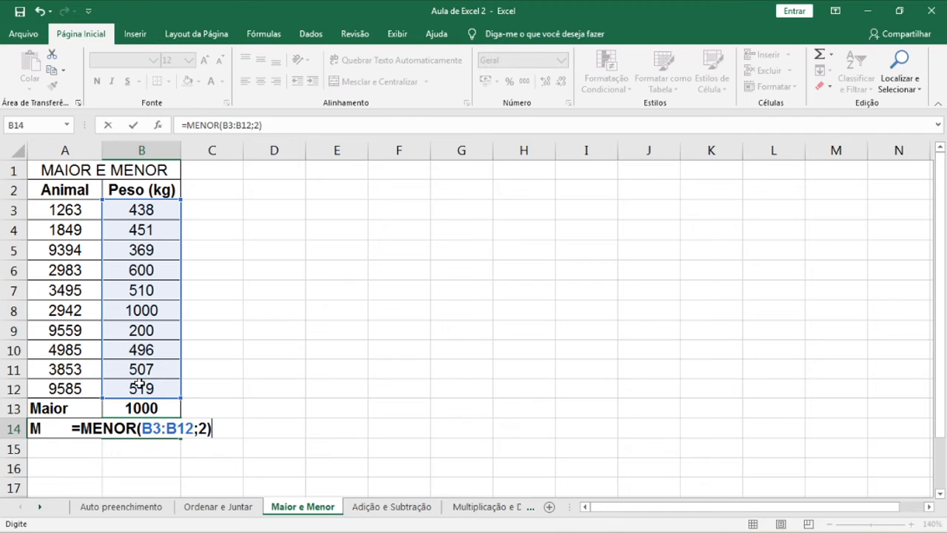
key("Return")
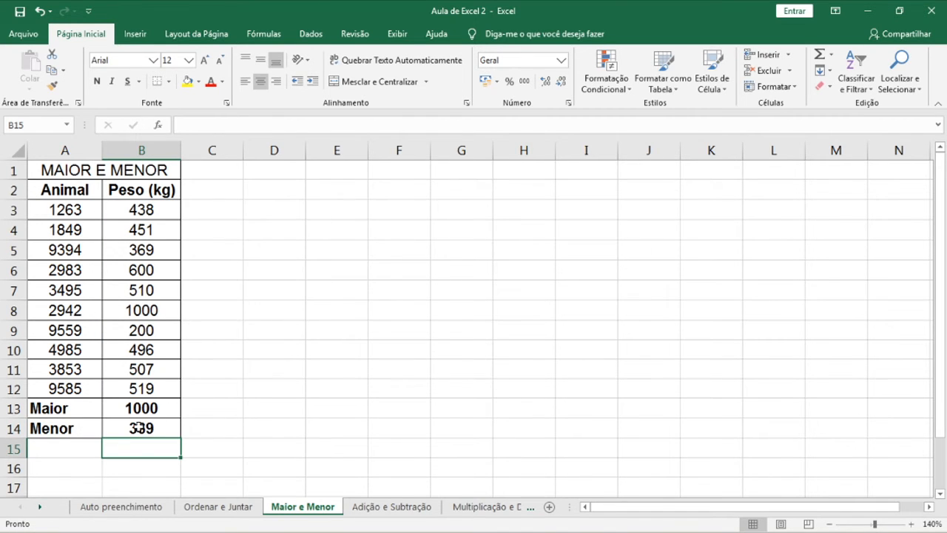
Switch to the Adição e Subtração sheet and enter the addition =2+2 in A6
left_click(394, 507)
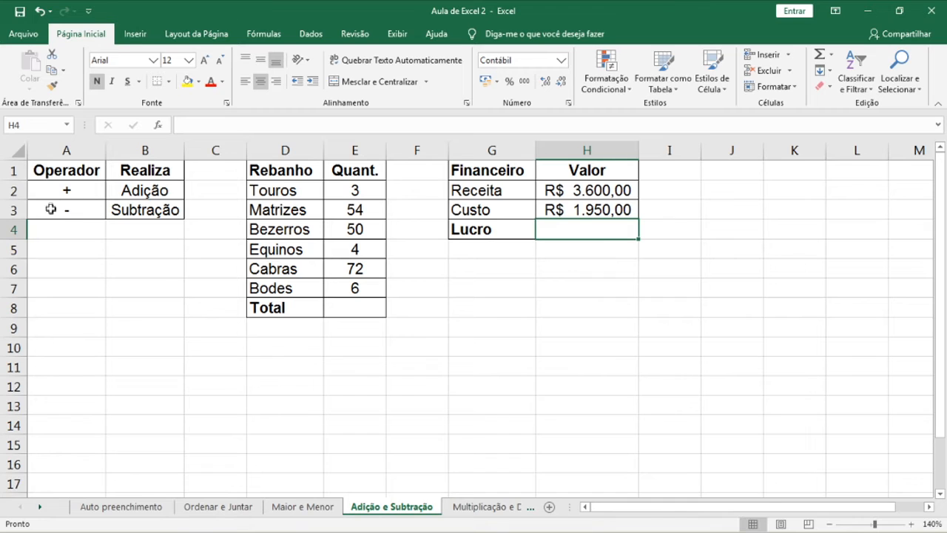
left_click(63, 271)
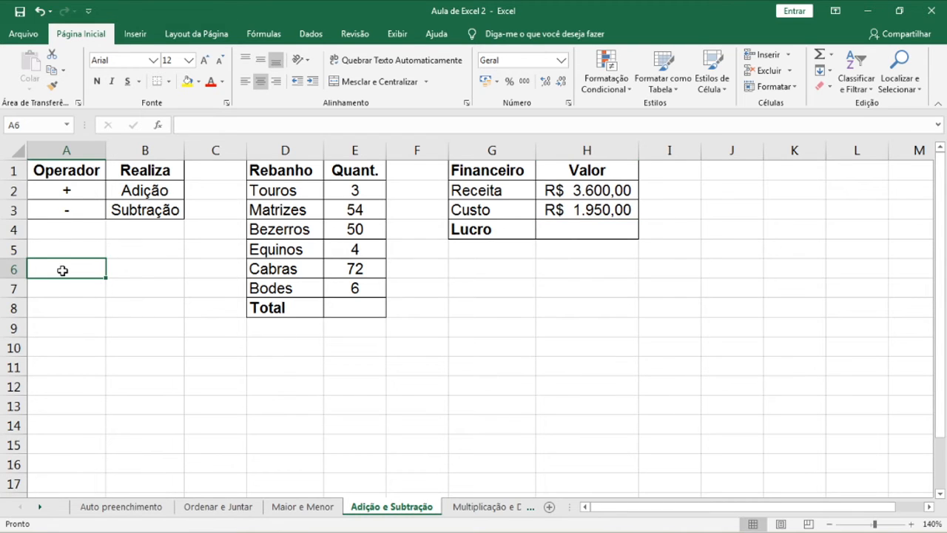
type("=")
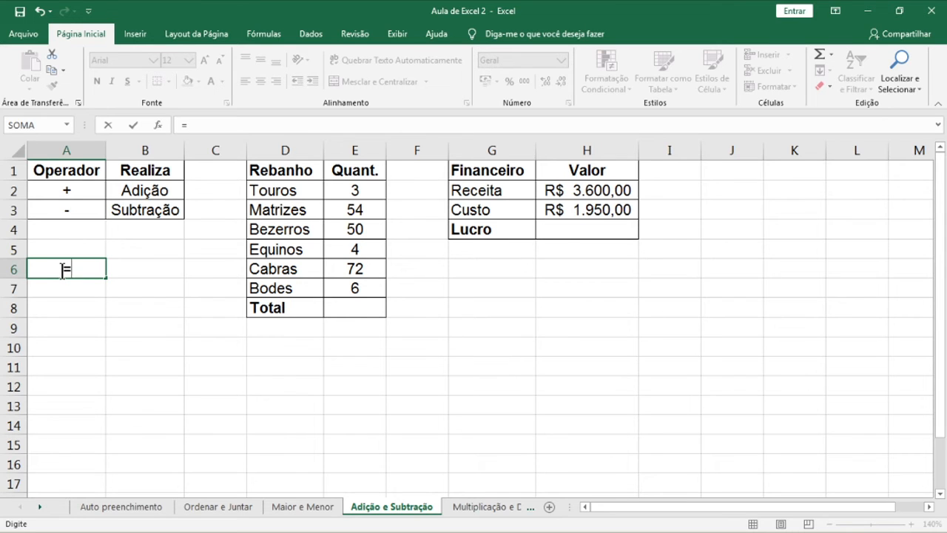
type("2+2")
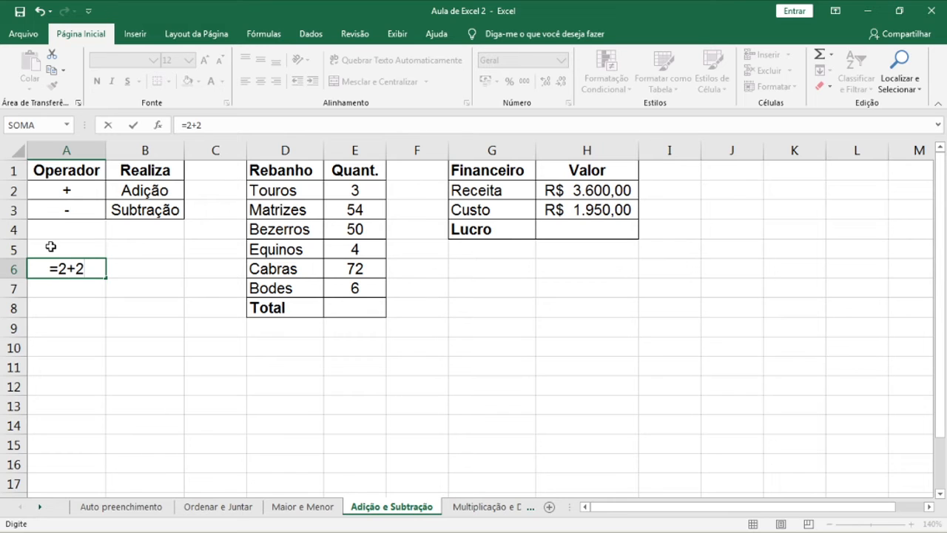
key("Return")
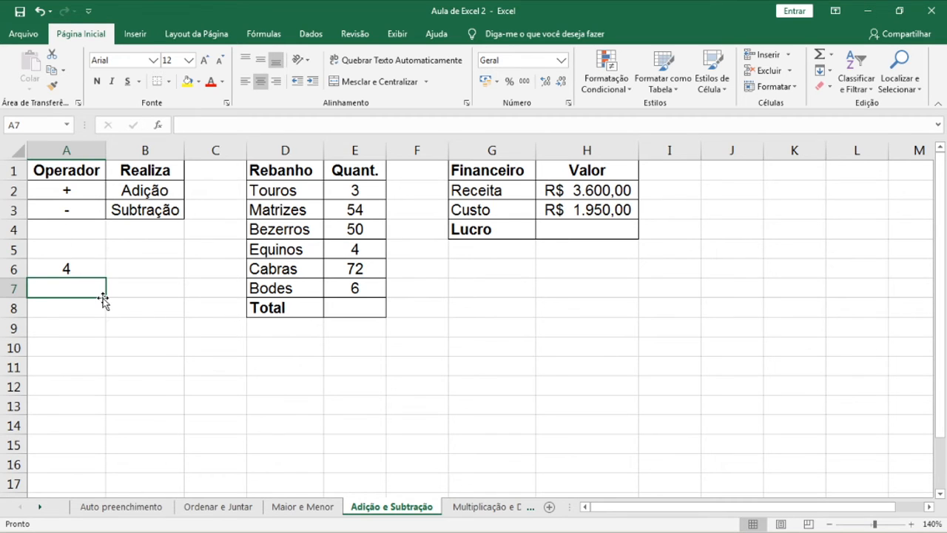
Enter the subtraction =1476,7-247,9 in A7
type("=")
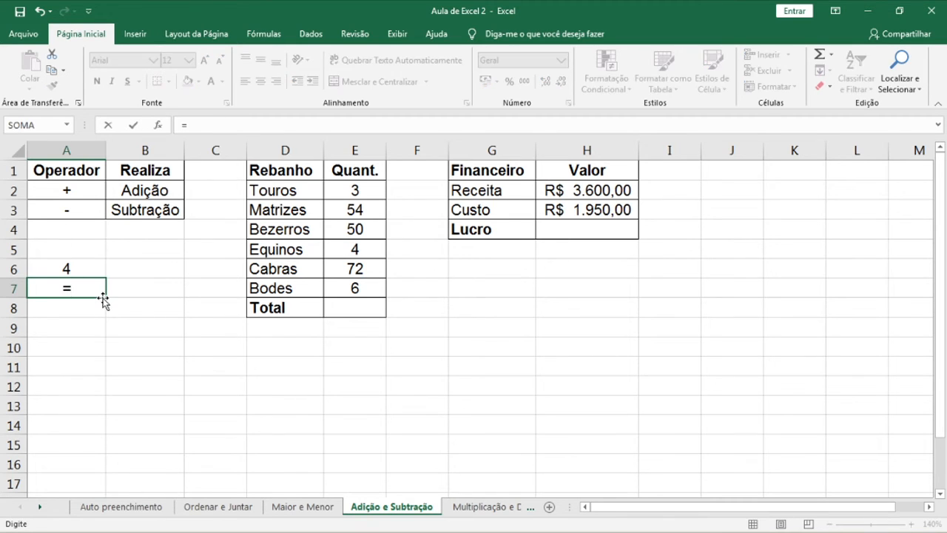
type("1476,")
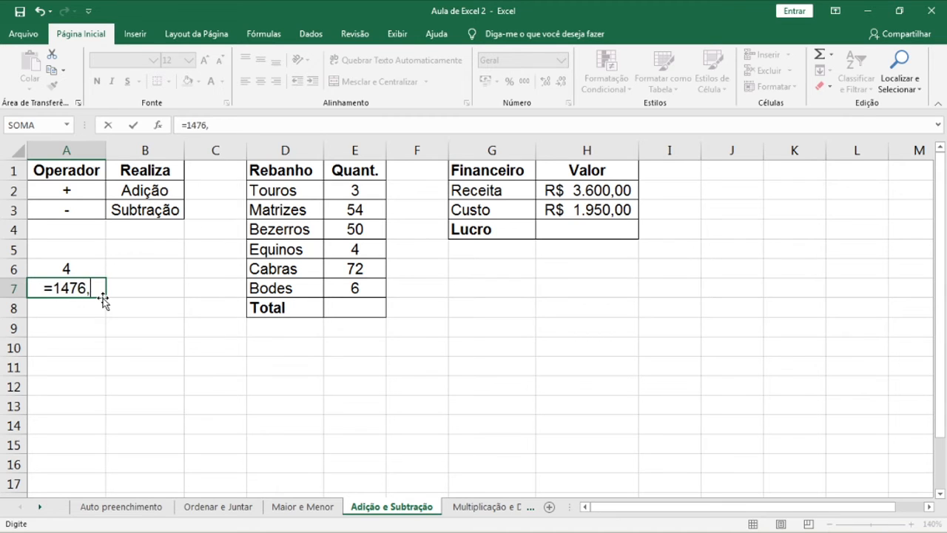
type("7-")
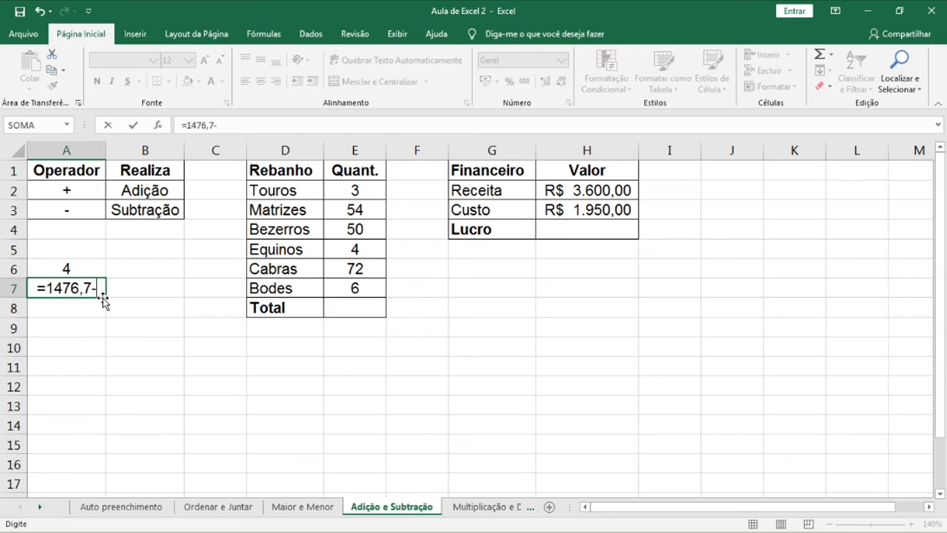
type("247,9")
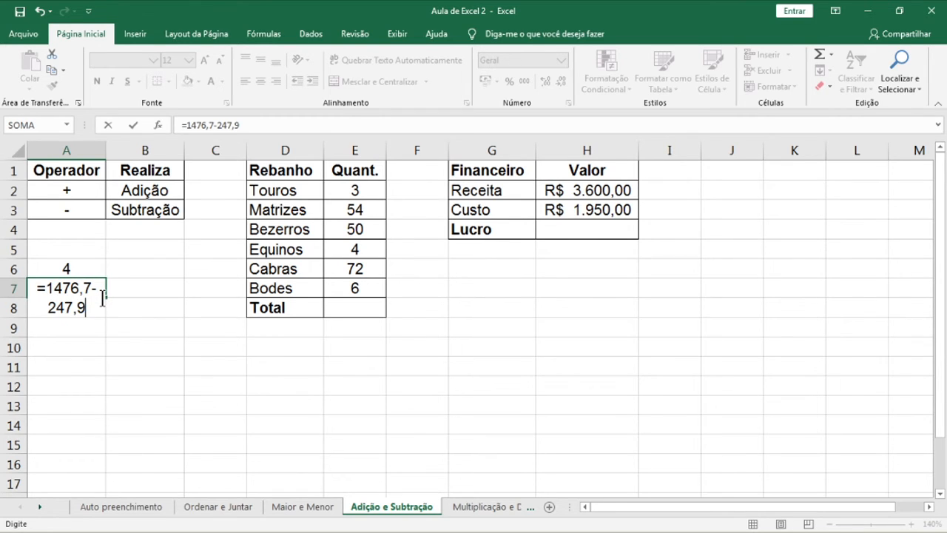
key("Return")
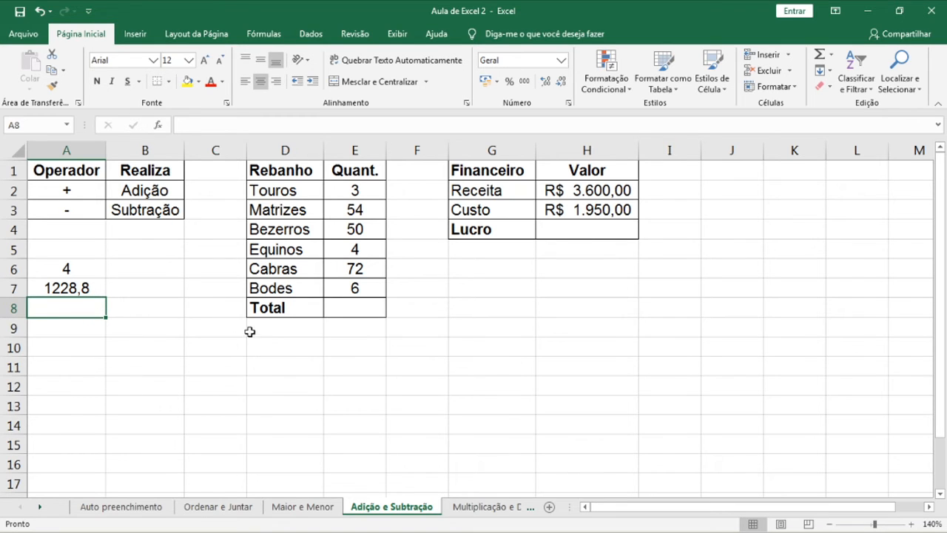
Enter =E2+E3+E4+E5+E6+E7 in E8 to total the herd quantities
left_click(354, 312)
type("=")
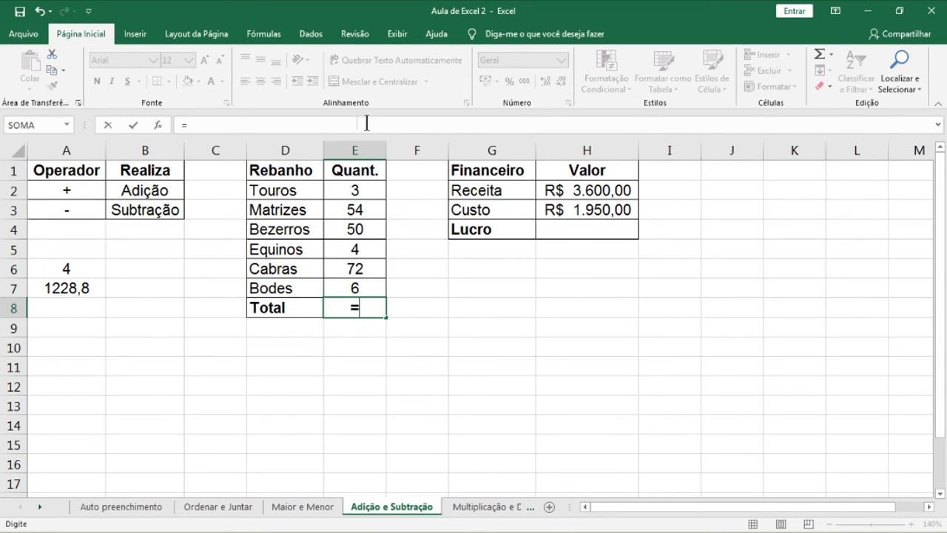
left_click(378, 192)
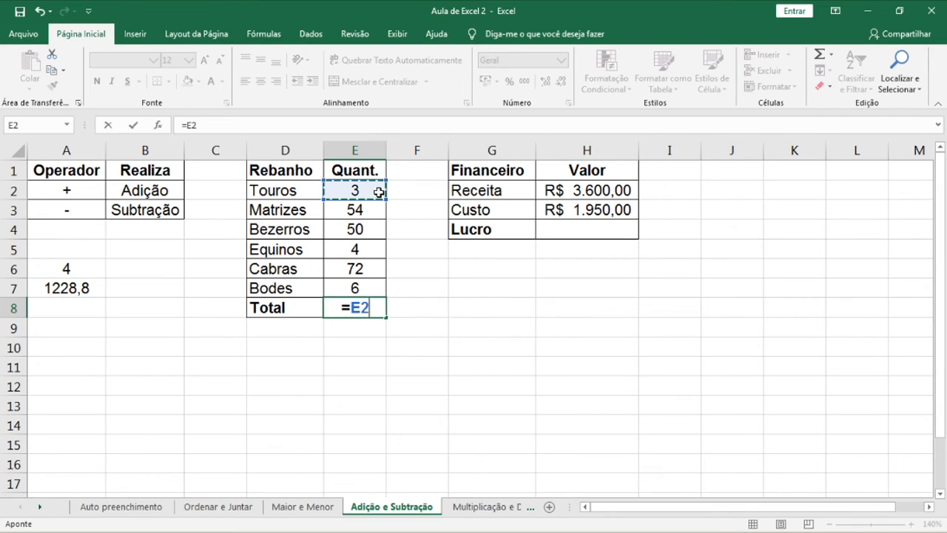
type("+")
left_click(366, 210)
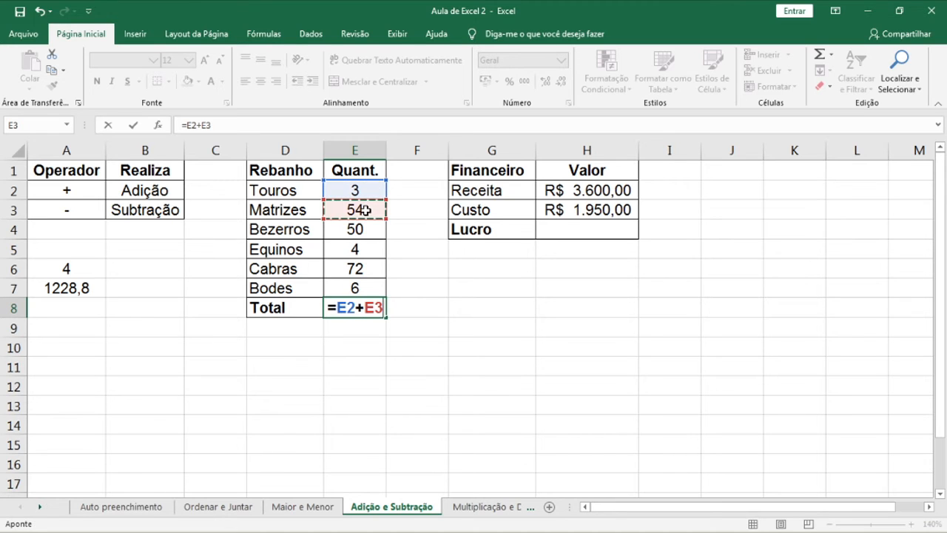
type("+")
left_click(374, 230)
type("+")
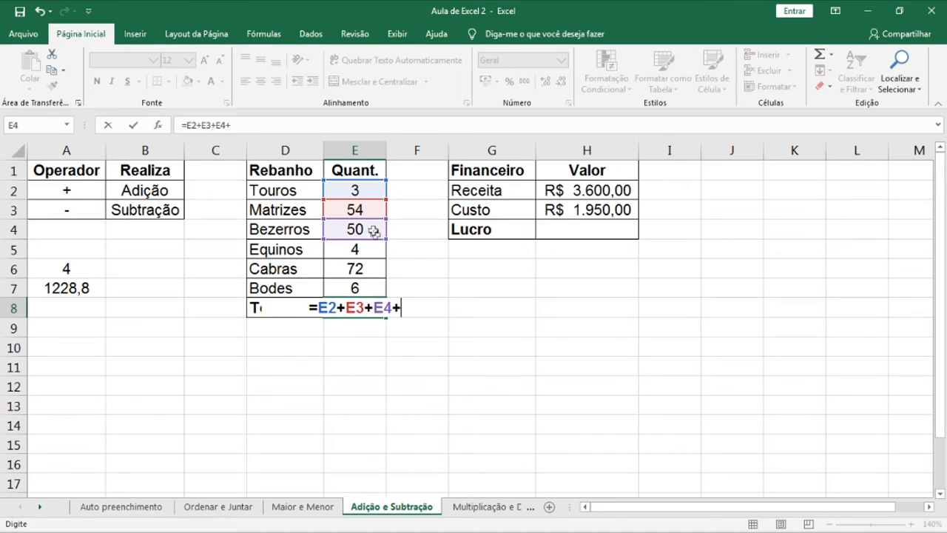
left_click(372, 249)
type("+")
left_click(376, 273)
type("+")
left_click(373, 287)
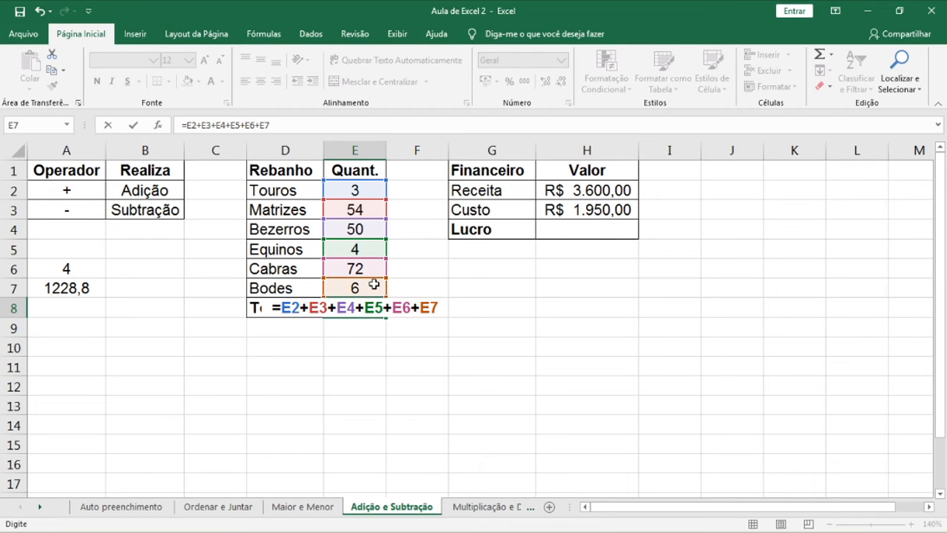
key("Return")
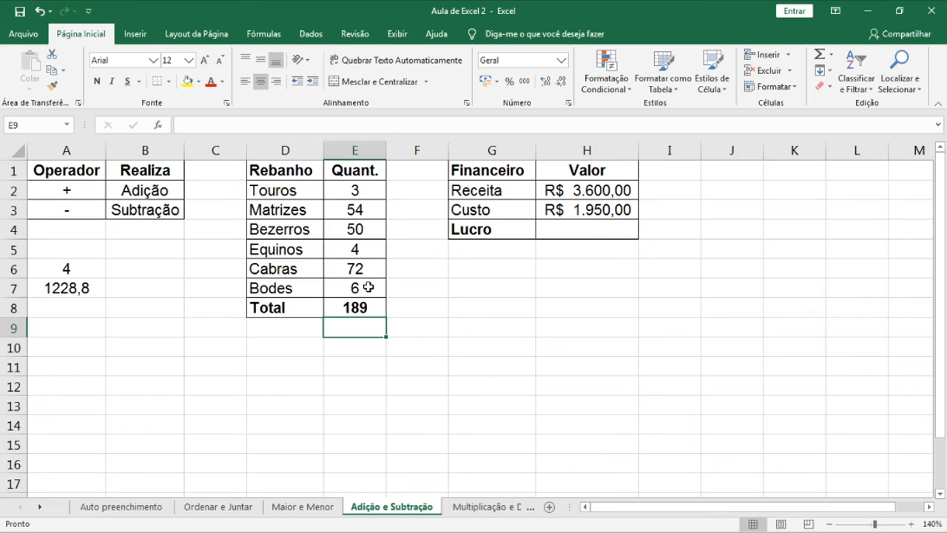
Set the Equinos quantity in E5 to 7 to test the herd total
left_click(357, 252)
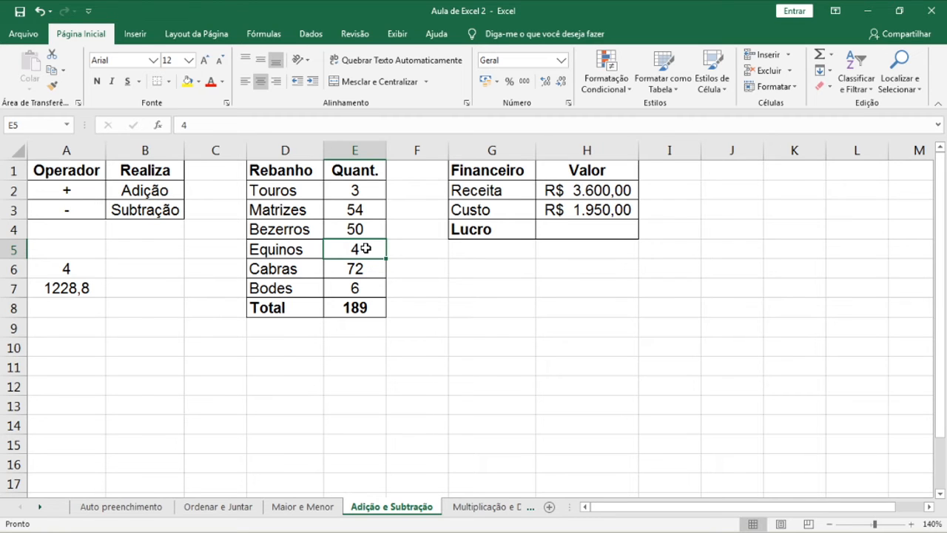
type("7")
key("Return")
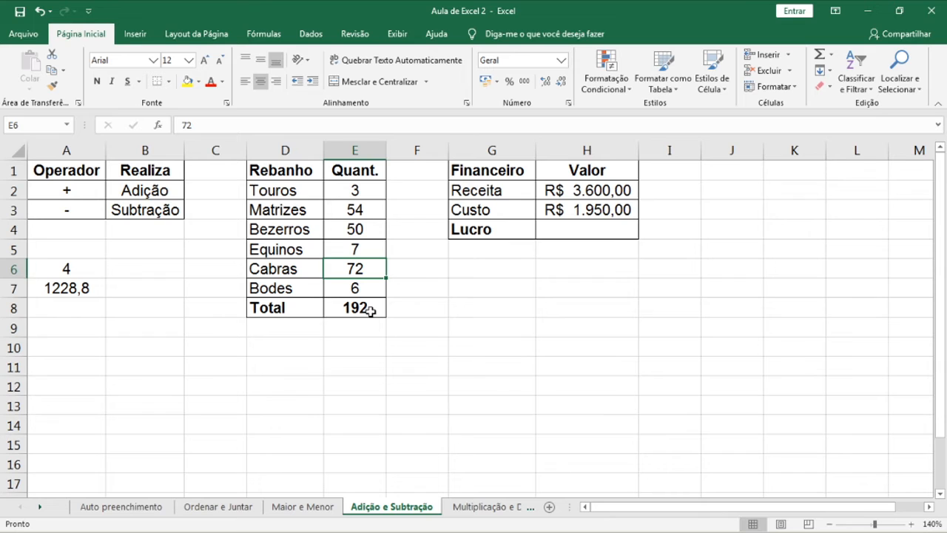
Enter =H2-H3 in H4 to calculate Lucro as Receita minus Custo
left_click(612, 234)
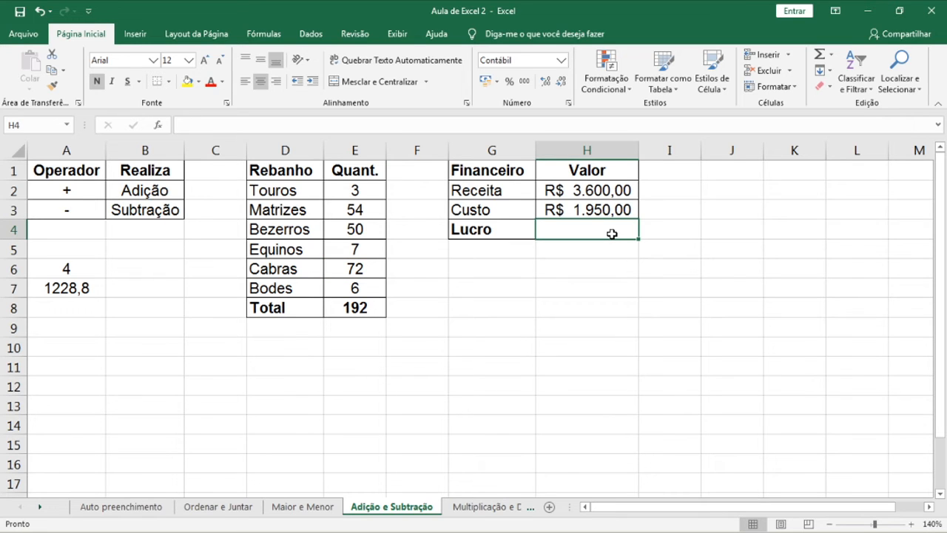
type("=")
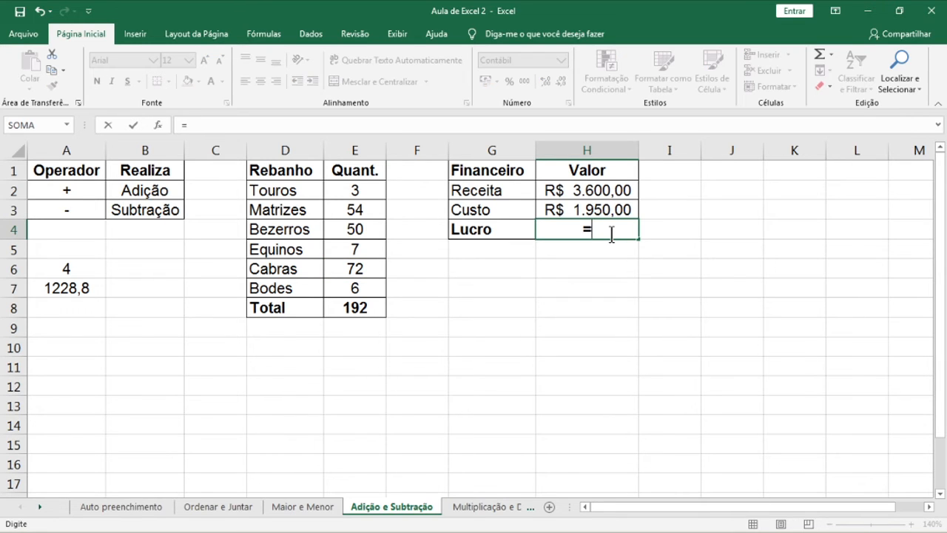
left_click(615, 183)
type("-")
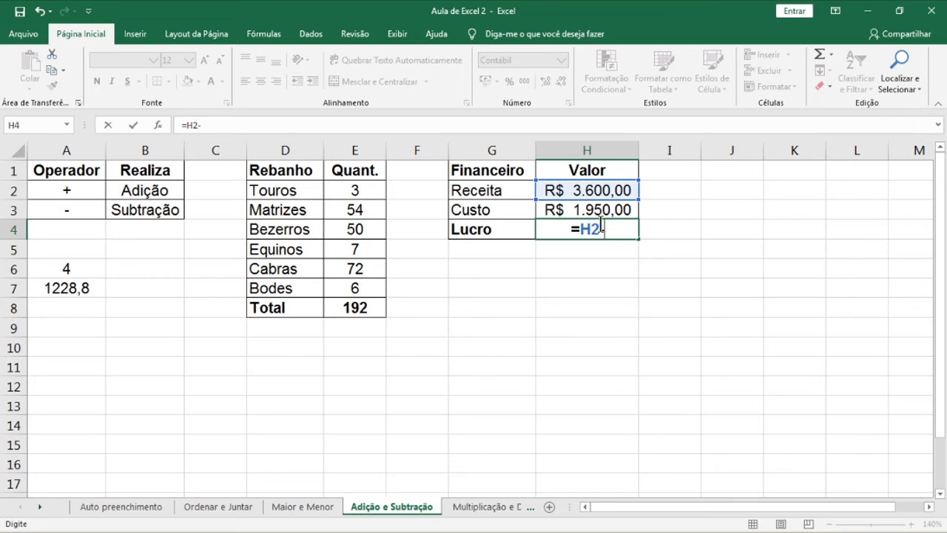
left_click(597, 210)
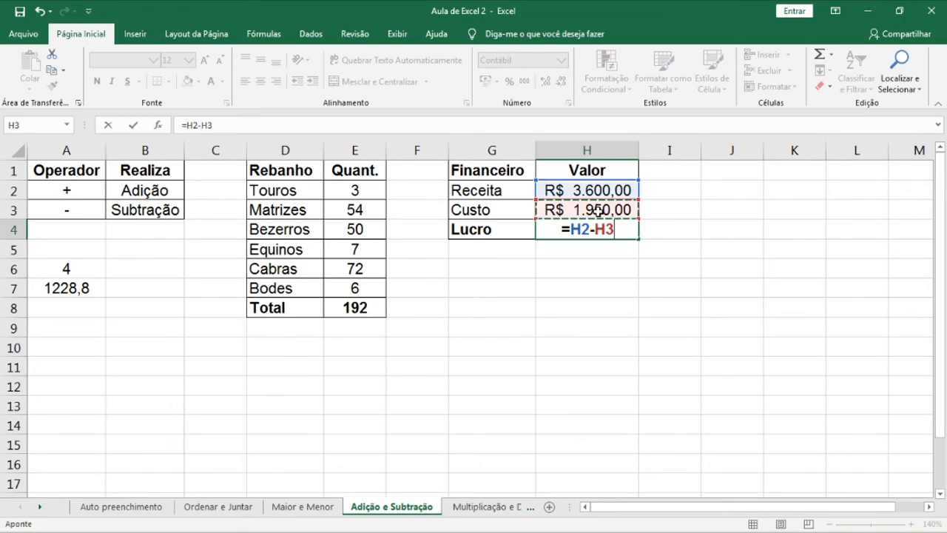
key("Return")
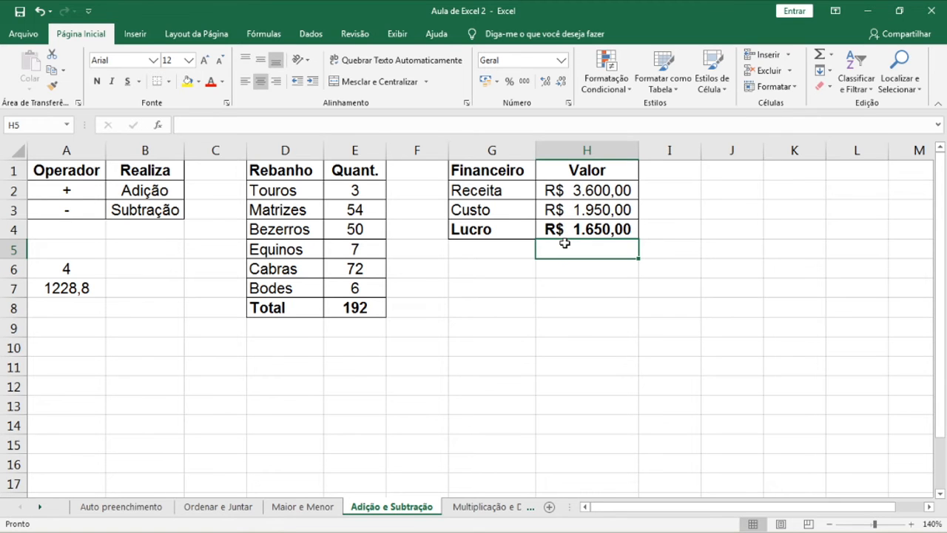
Switch to the Multiplicação e Divisão sheet
left_click(481, 507)
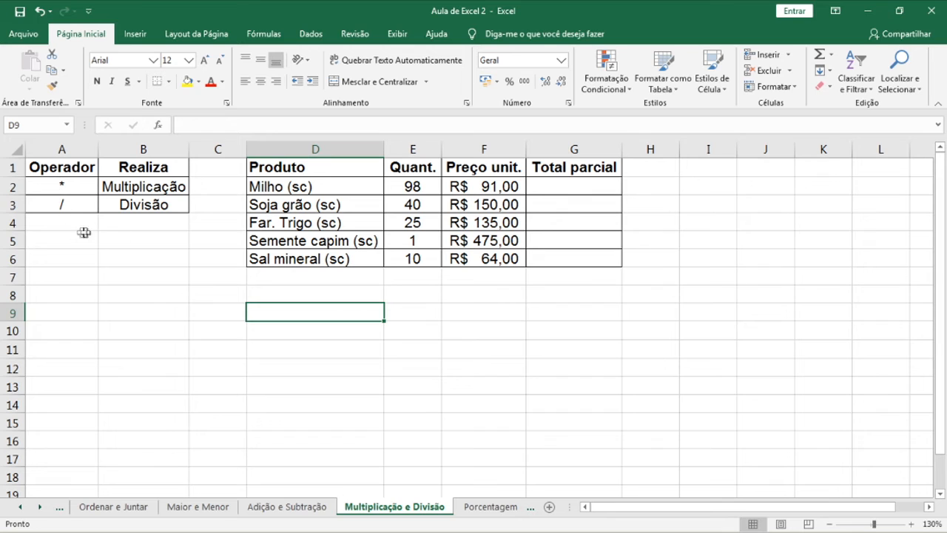
left_click(61, 259)
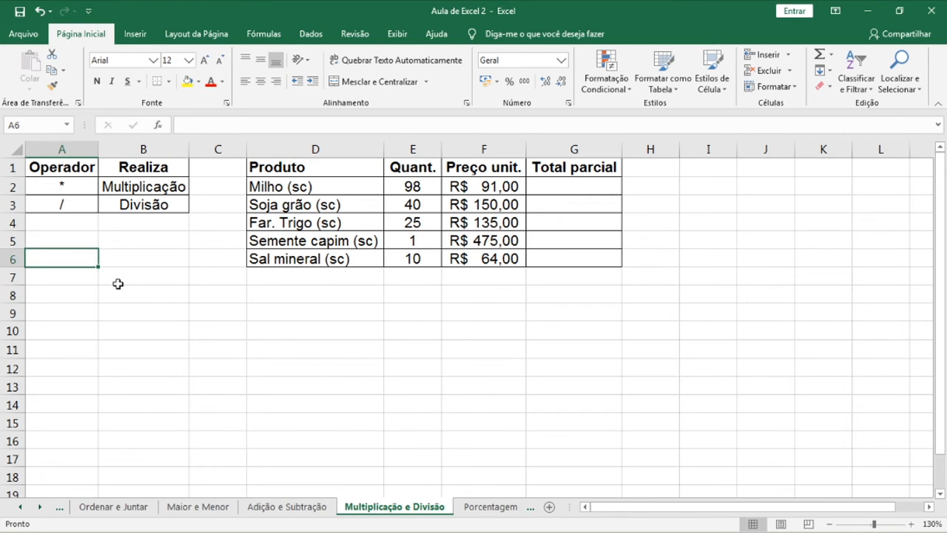
type("\\")
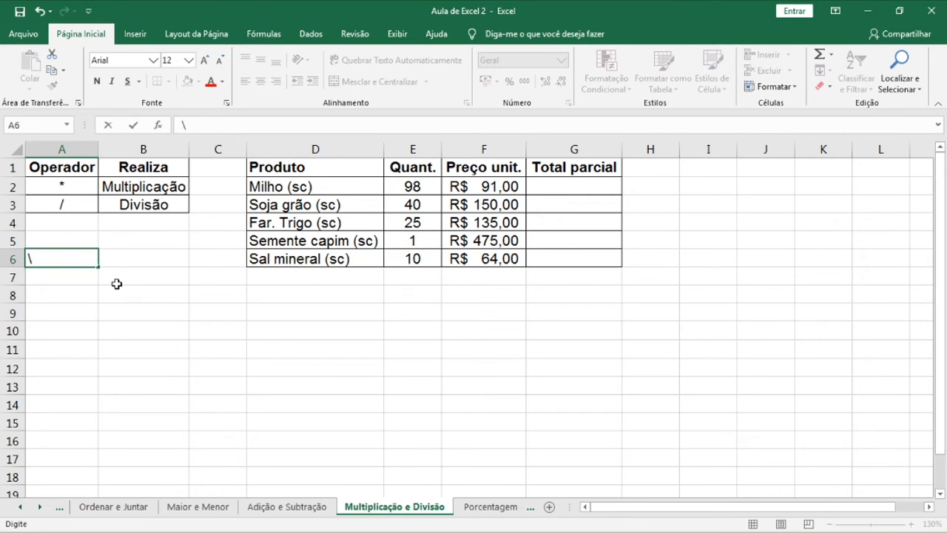
type("|/")
key("BackSpace")
key("BackSpace")
key("BackSpace")
Enter the multiplication =3*6 in A7 and the division =40/7 in A8
left_click(92, 274)
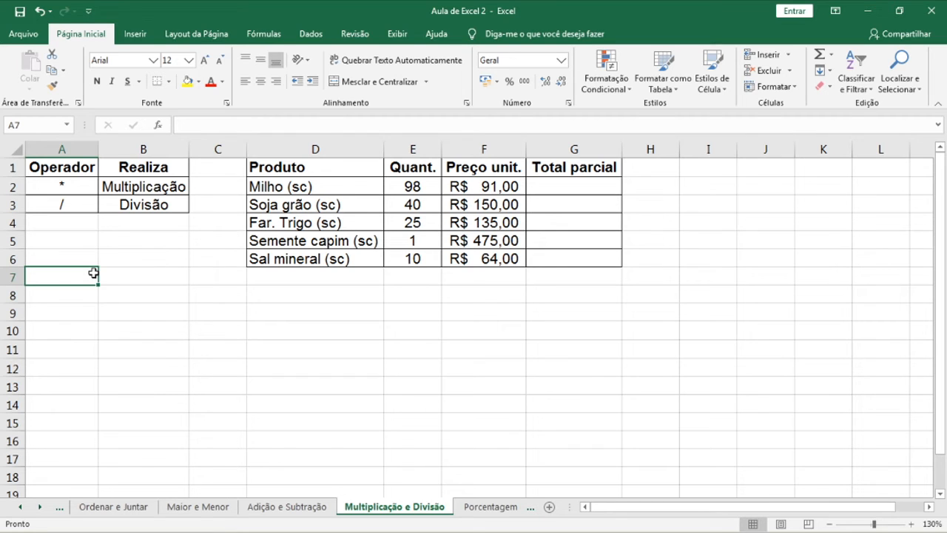
type("=3*")
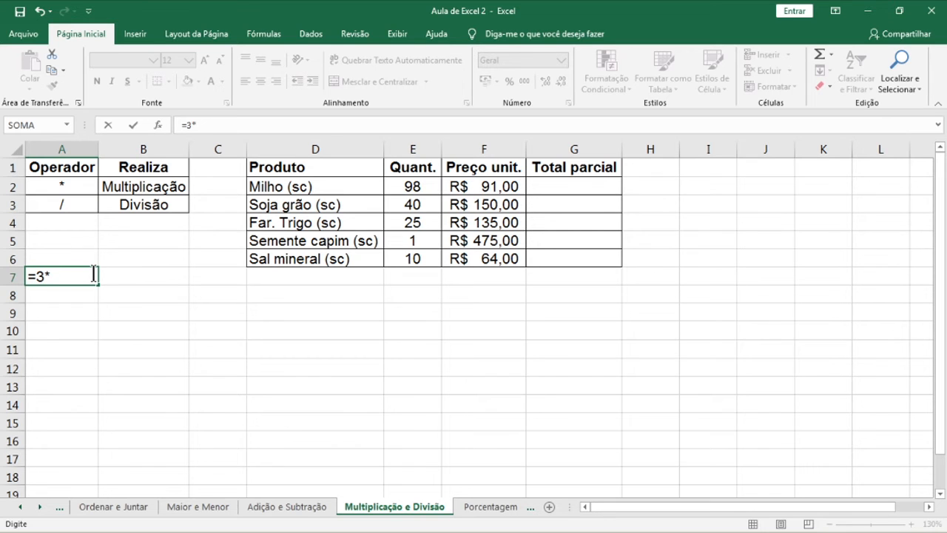
type("6")
key("Return")
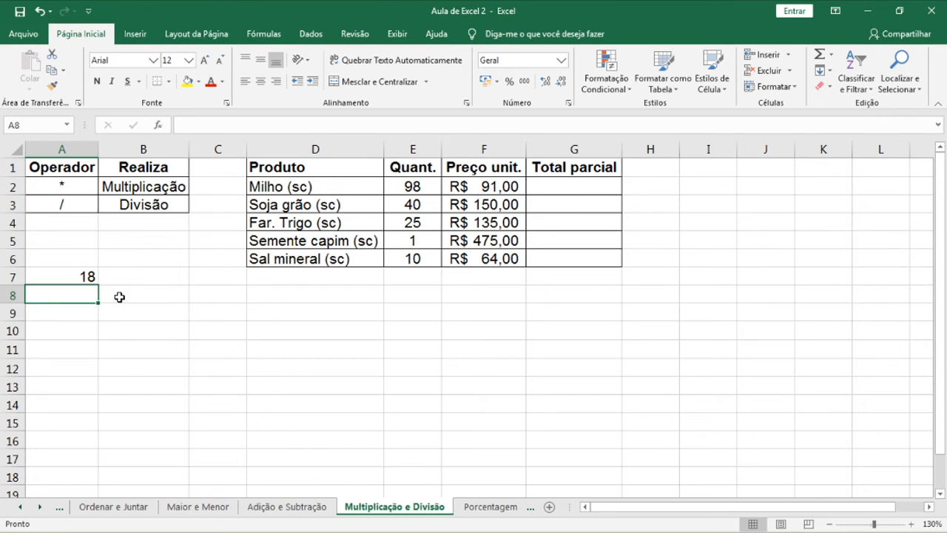
type("=40/")
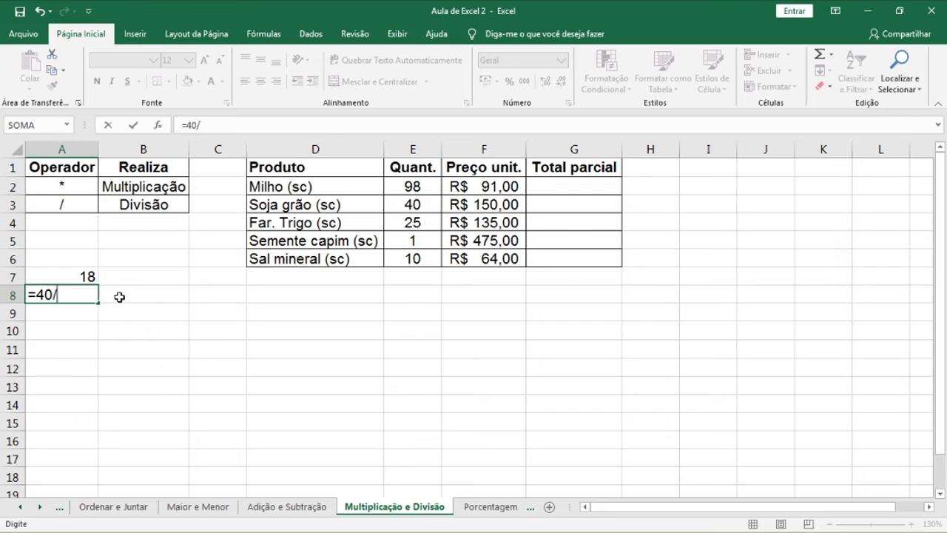
type("7")
key("Return")
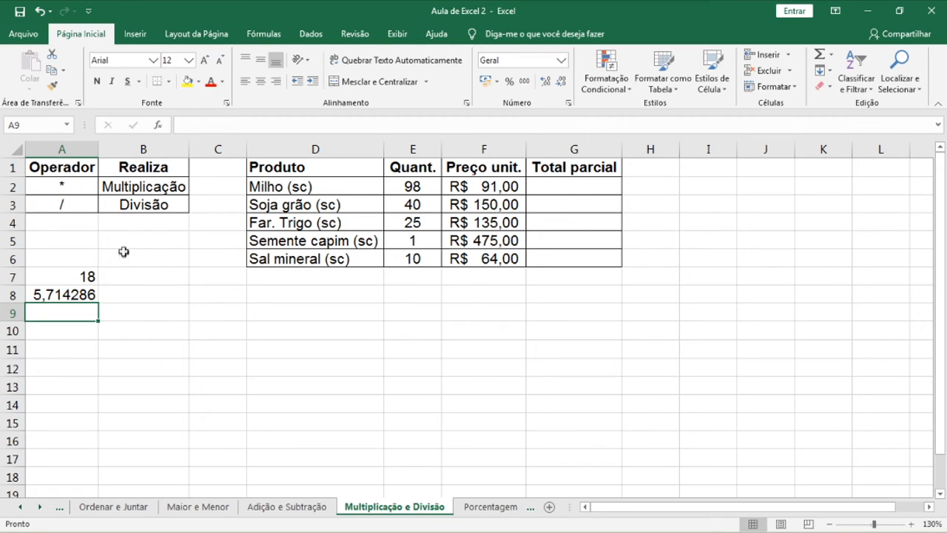
Enter =F2*E2 in G2 to calculate Total parcial, and fill the formula down to G6
left_click(583, 188)
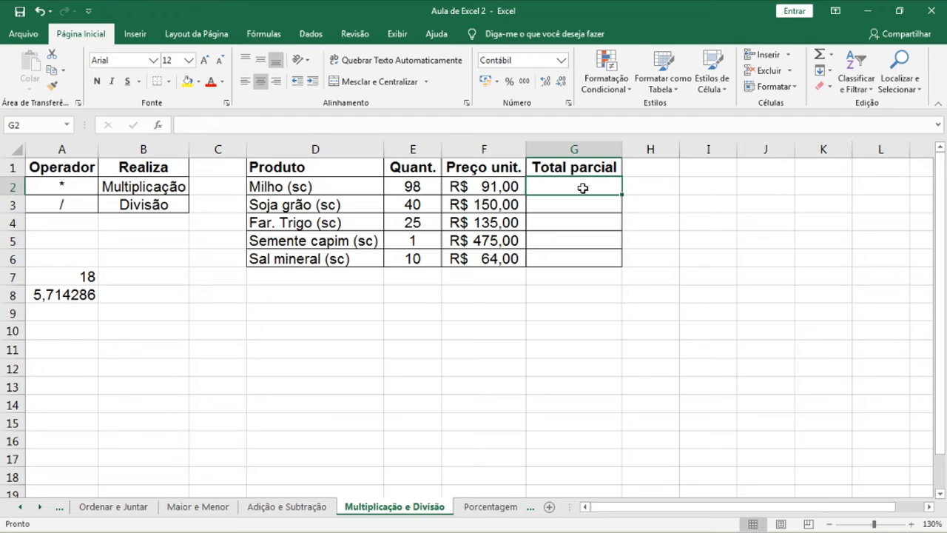
type("=")
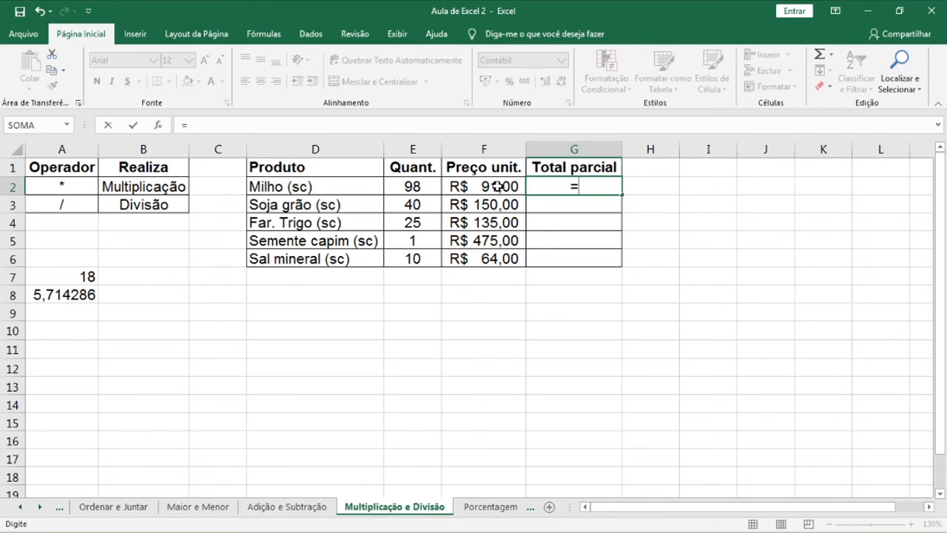
left_click(496, 187)
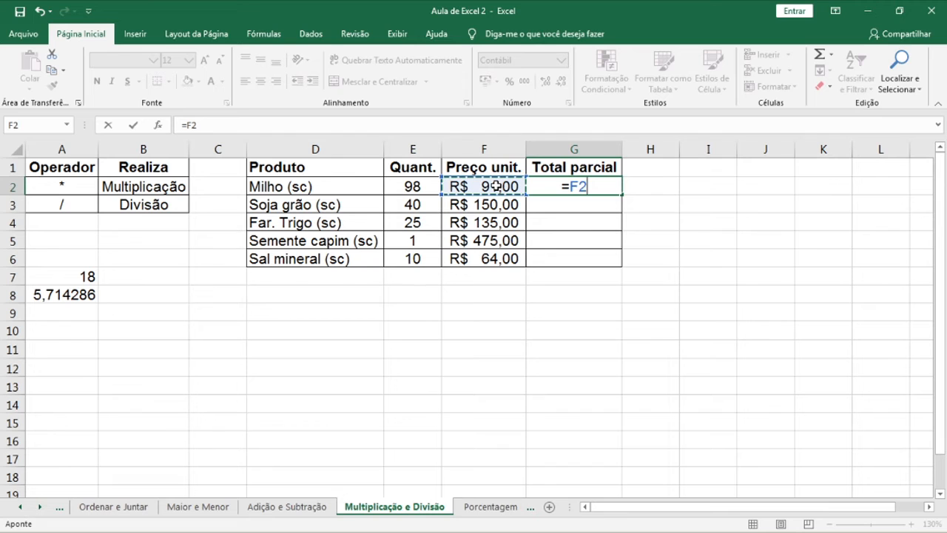
type("*")
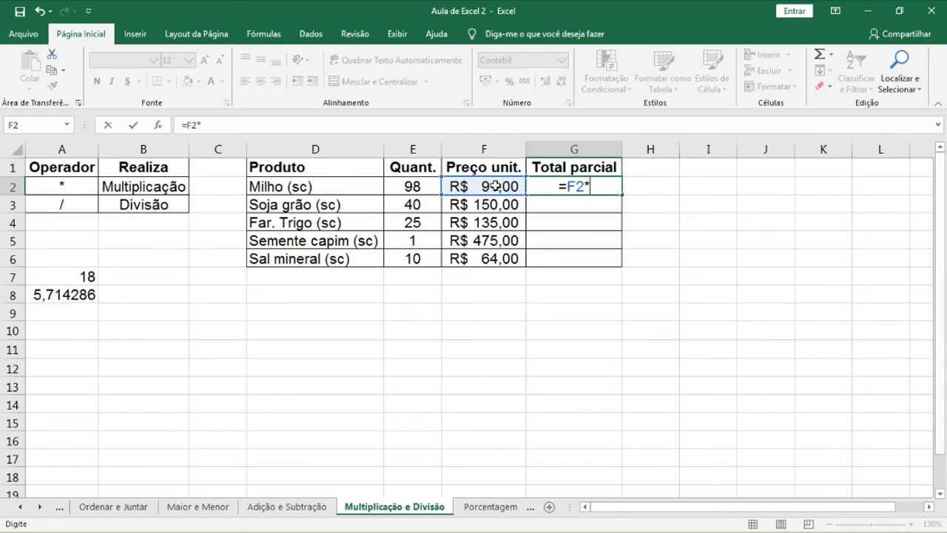
left_click(434, 186)
key("Return")
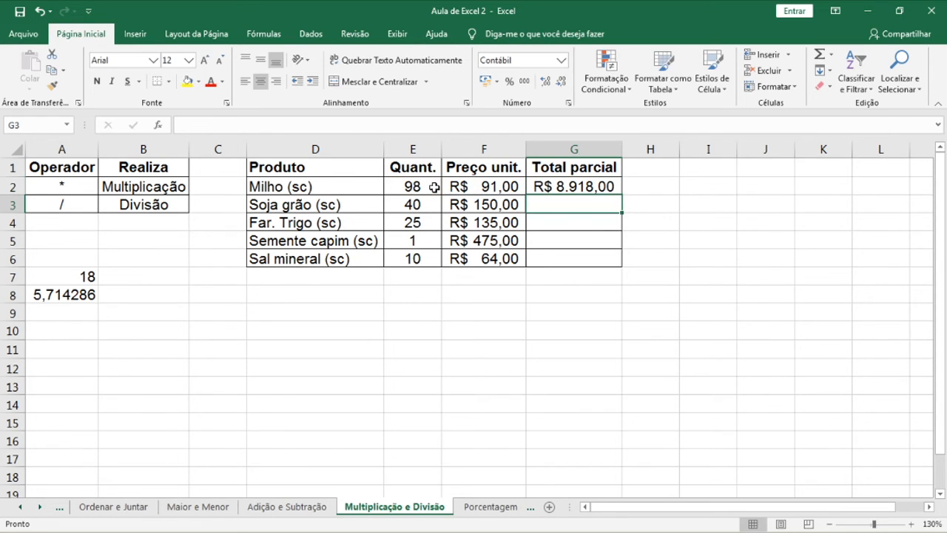
left_click(563, 186)
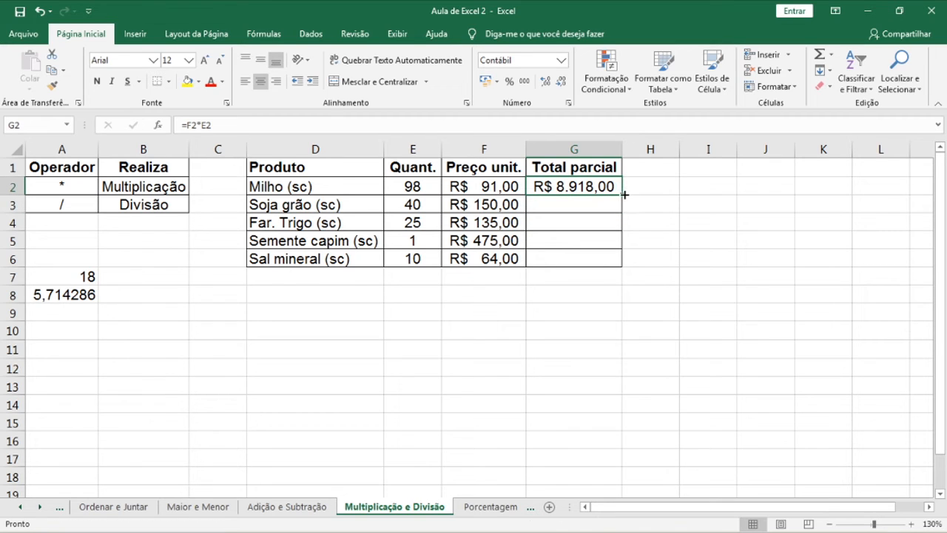
double_click(624, 194)
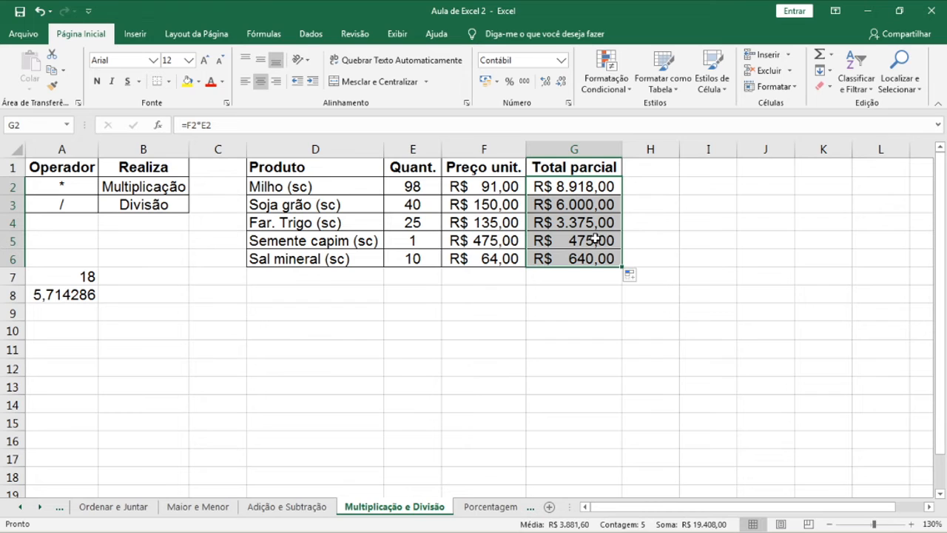
Enter =G2/F2 in H2 to divide Total parcial by Preço unit., and fill the formula down to H6
left_click(634, 188)
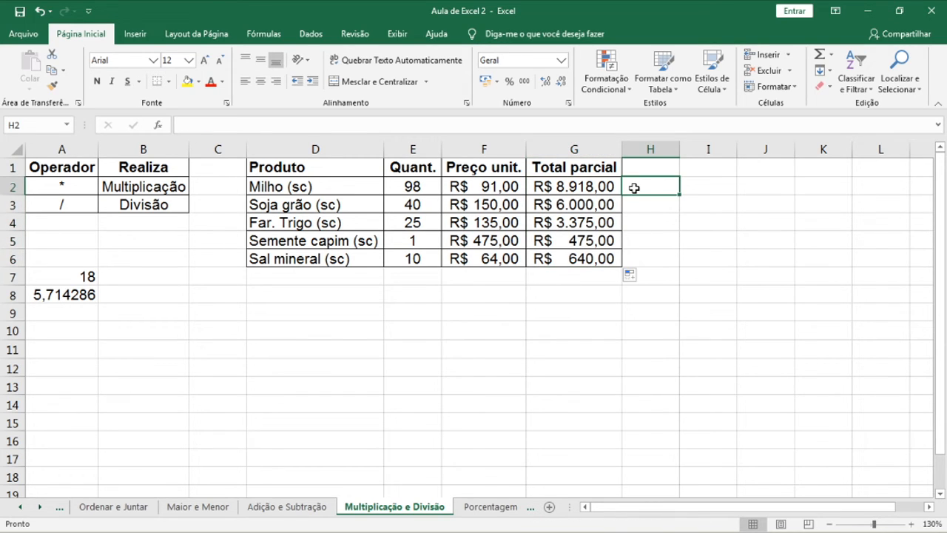
type("=")
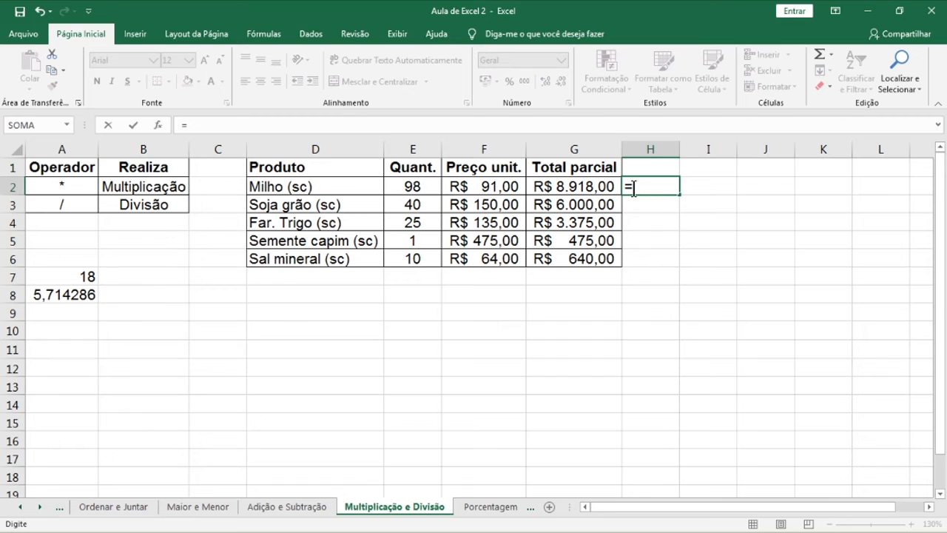
left_click(584, 187)
type("/")
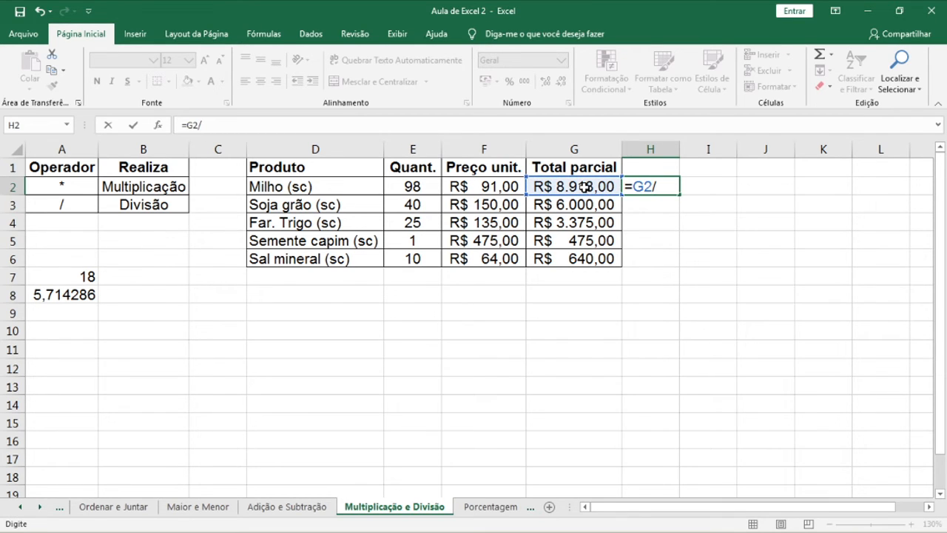
left_click(472, 185)
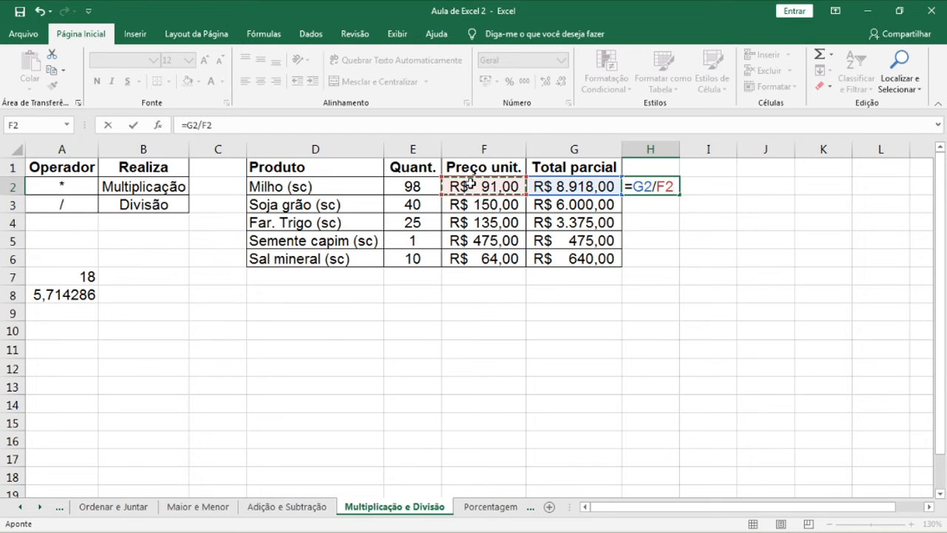
key("Return")
left_click(674, 190)
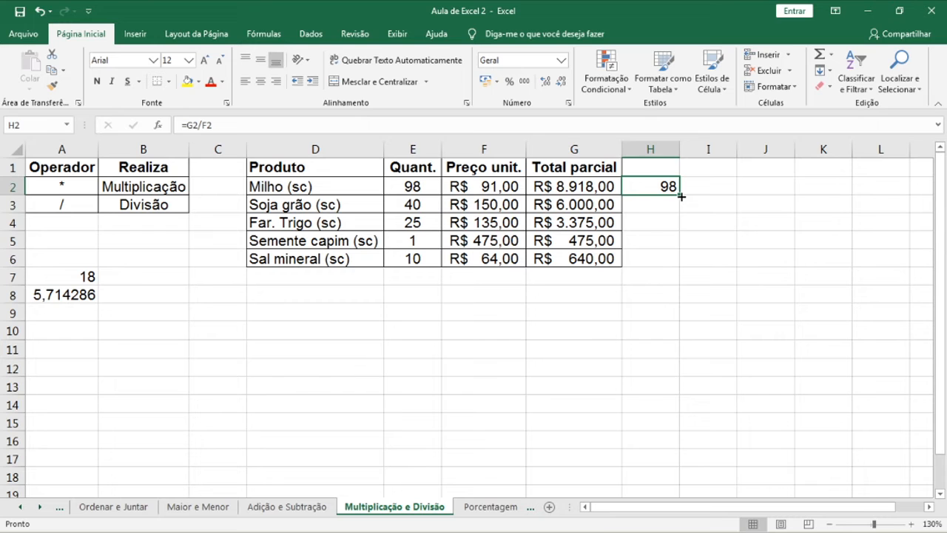
double_click(681, 196)
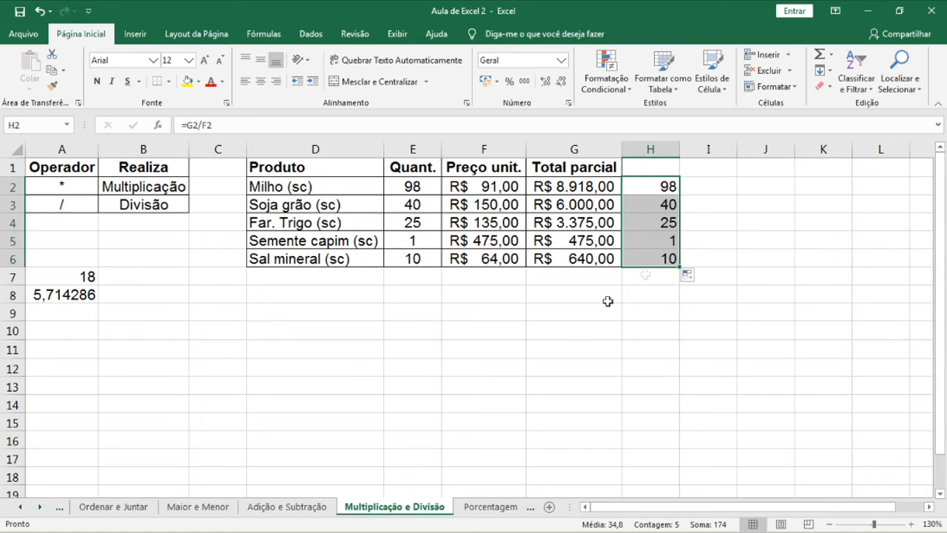
left_click(501, 350)
On the Porcentagem e Exponencial sheet, enter the percentage calculation =100*10% in A7
left_click(496, 506)
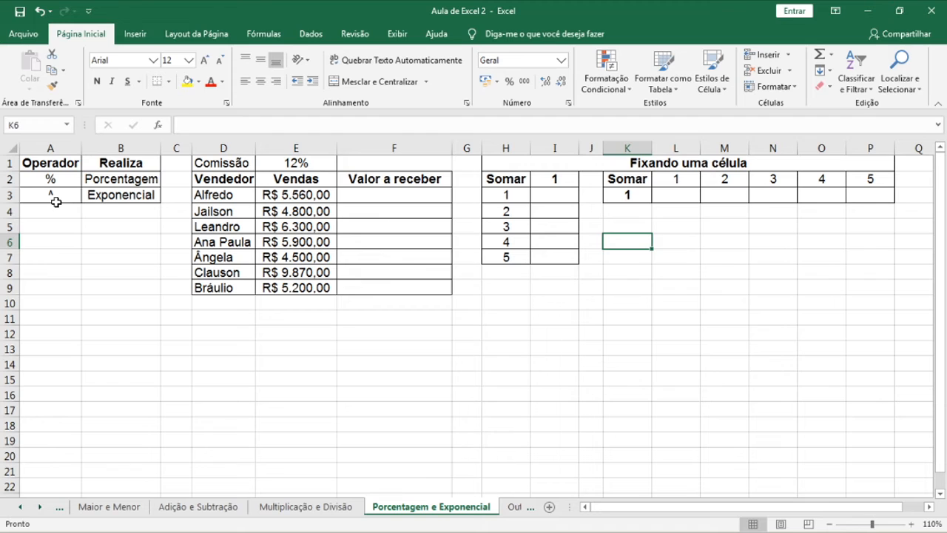
left_click(61, 259)
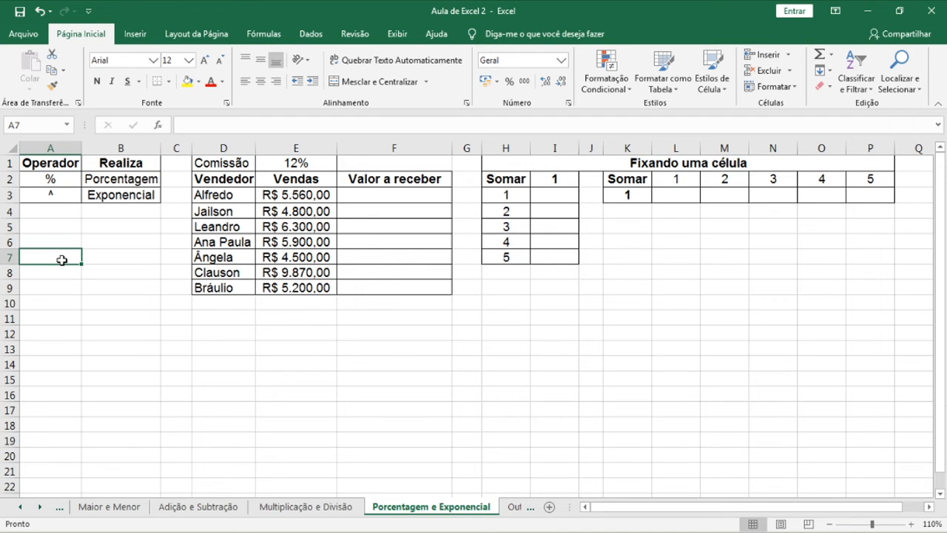
type("=")
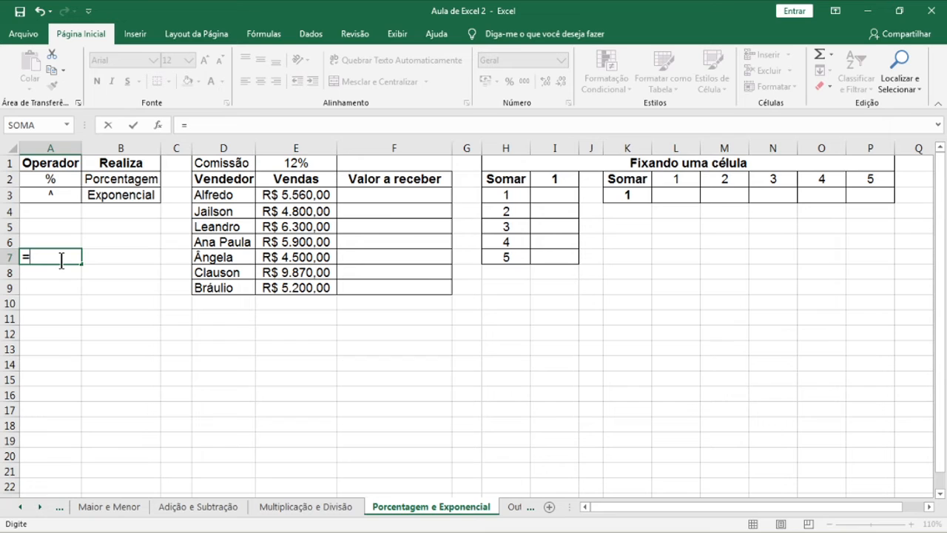
type("100*10")
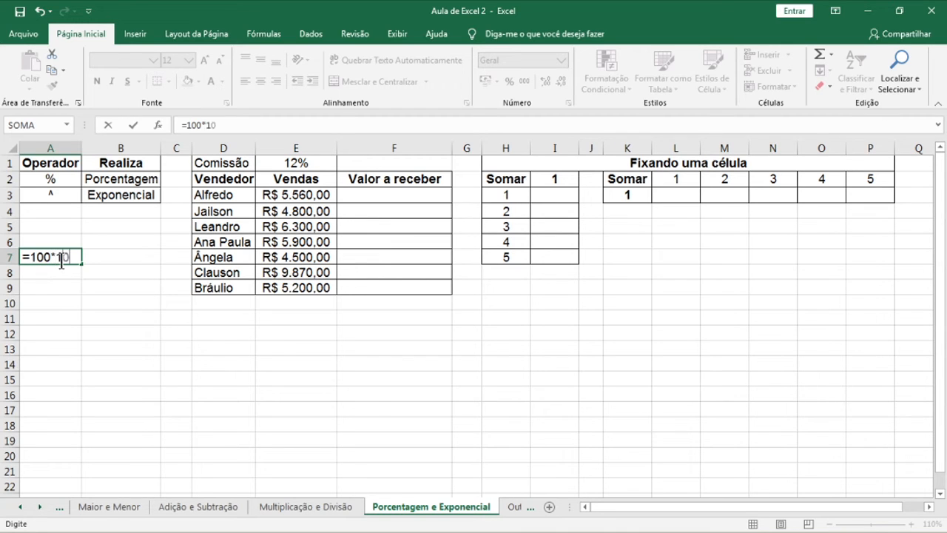
type("%")
key("Return")
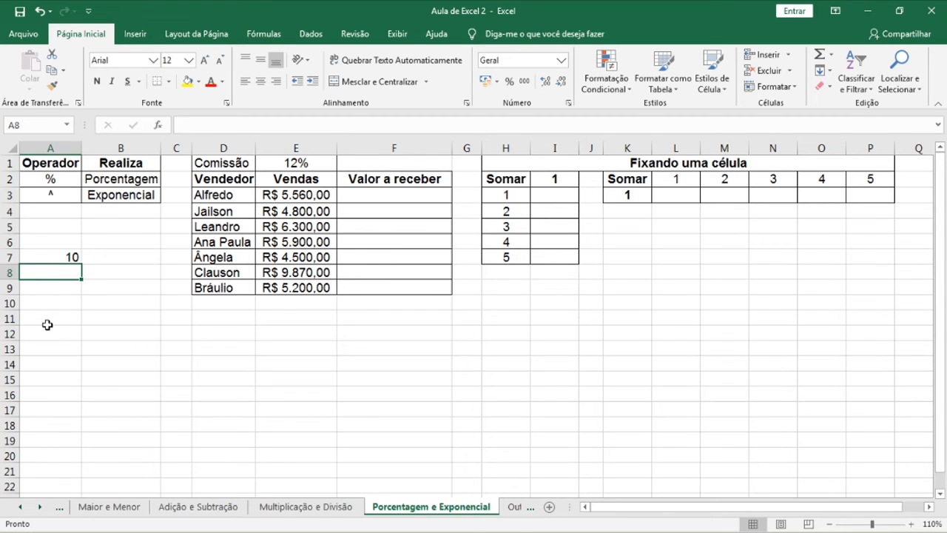
Enter the exponential calculation =5^2 in A8
type("=")
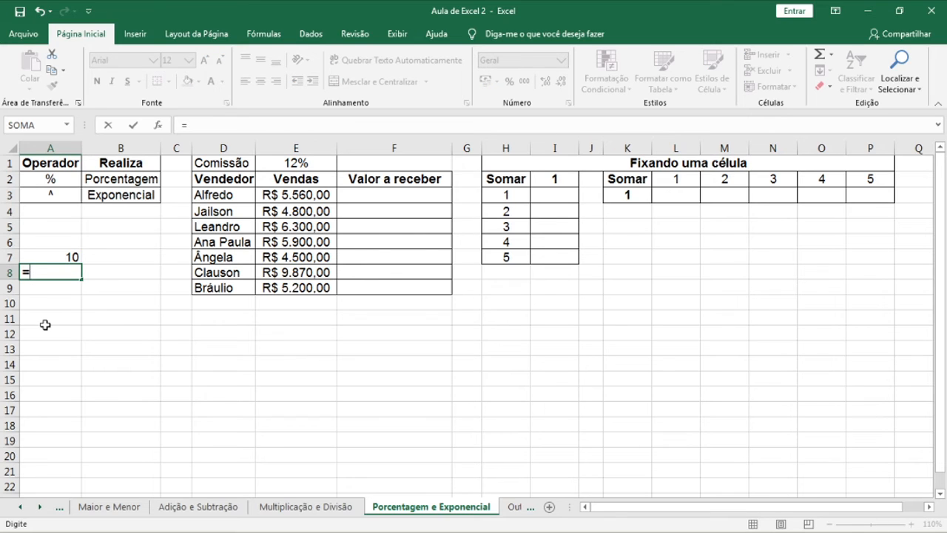
type("5^2")
key("Return")
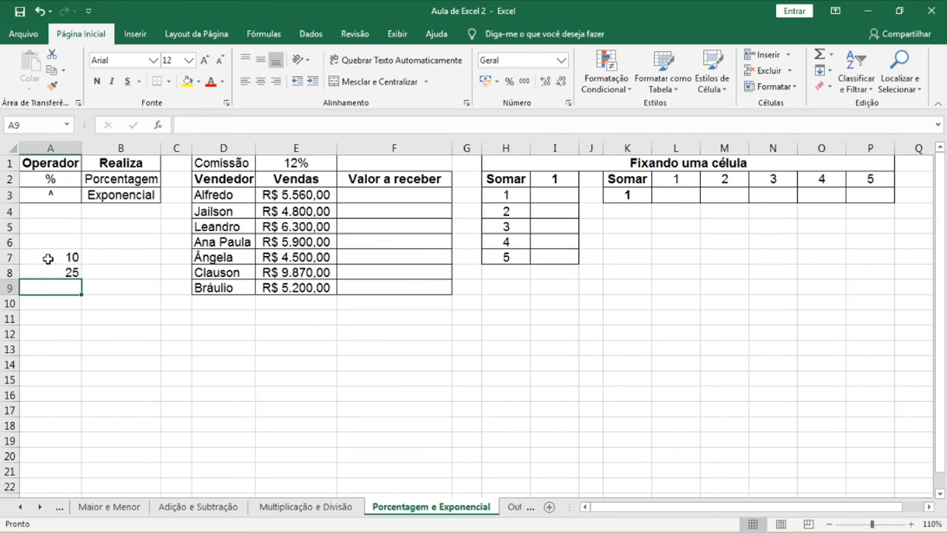
Enter =E3*E1 in F3 to calculate the first seller's commission, and fill the formula down to F9
left_click(384, 198)
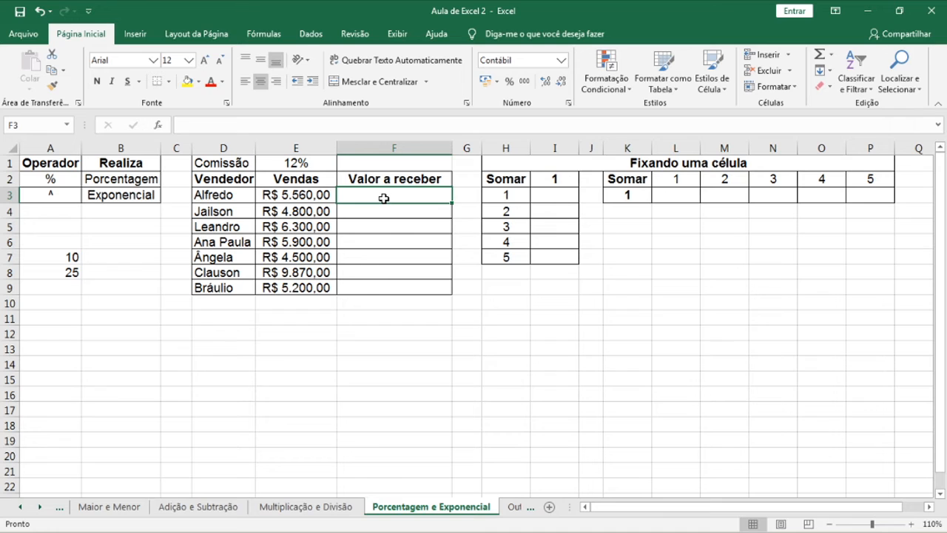
type("=")
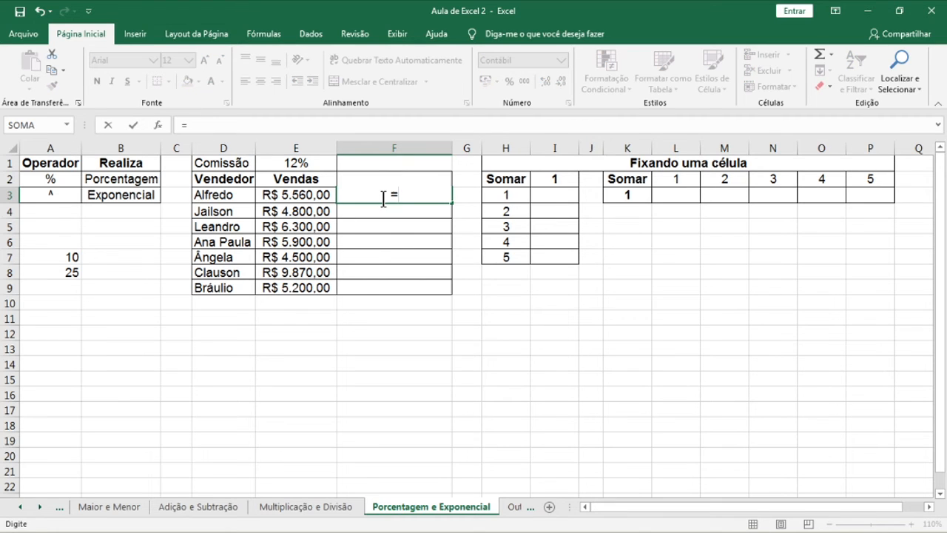
left_click(297, 196)
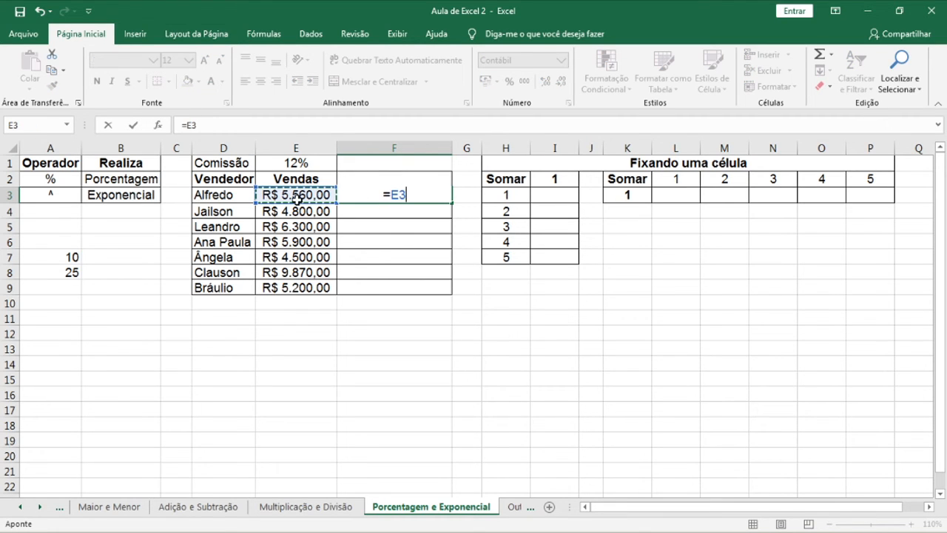
type("*")
left_click(313, 162)
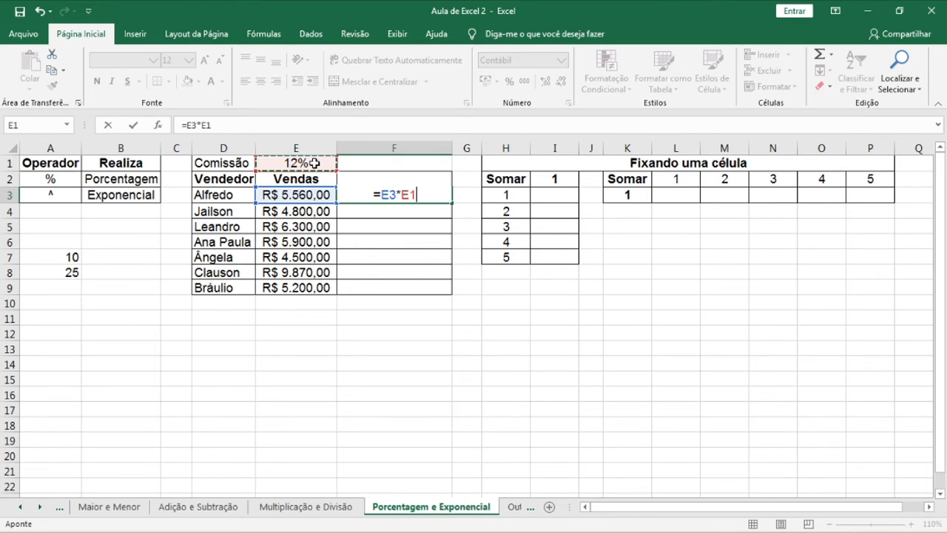
key("Return")
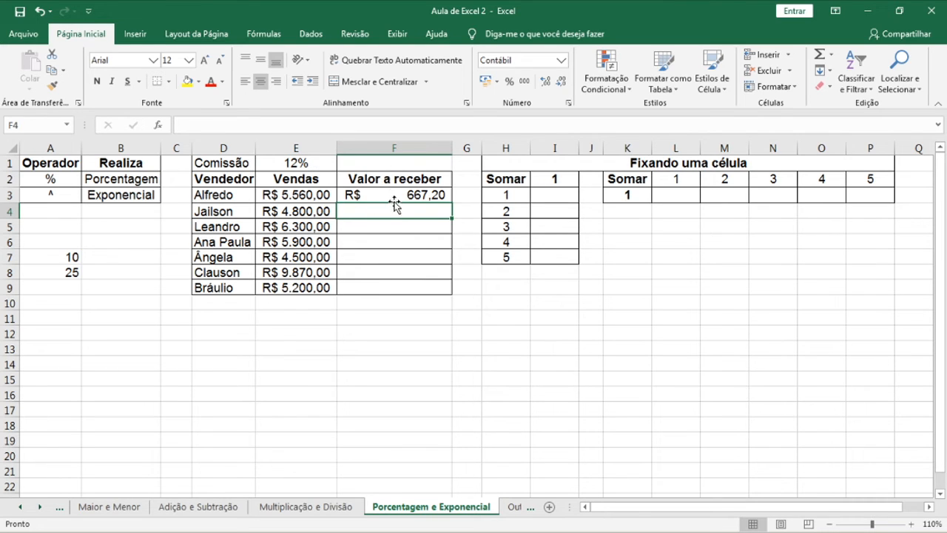
left_click(416, 195)
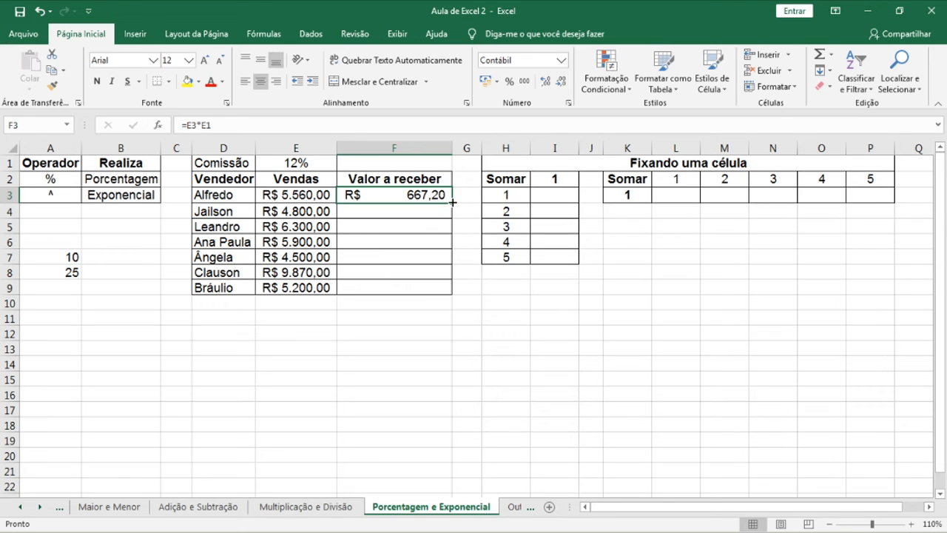
double_click(452, 202)
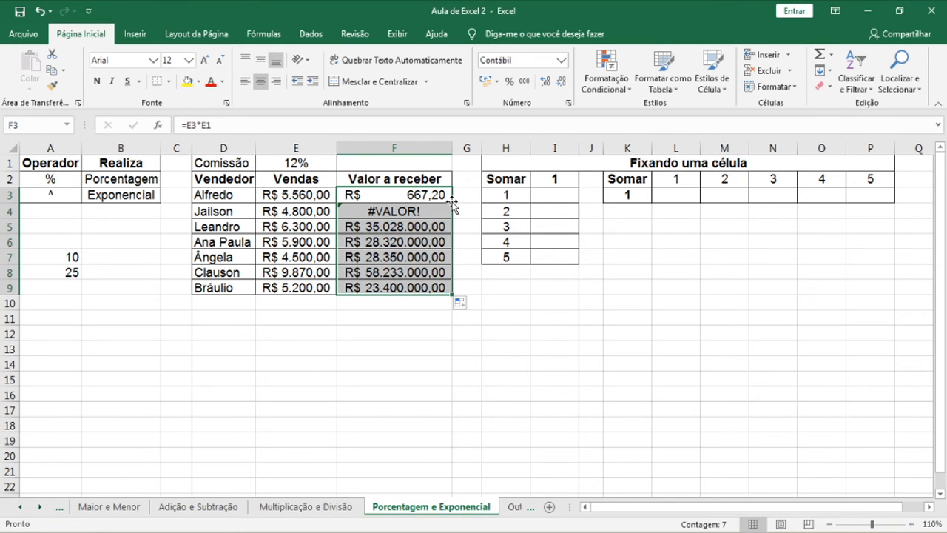
Examine which cells the commission formula in F4 multiplies, then leave the formula as it is
left_click(415, 212)
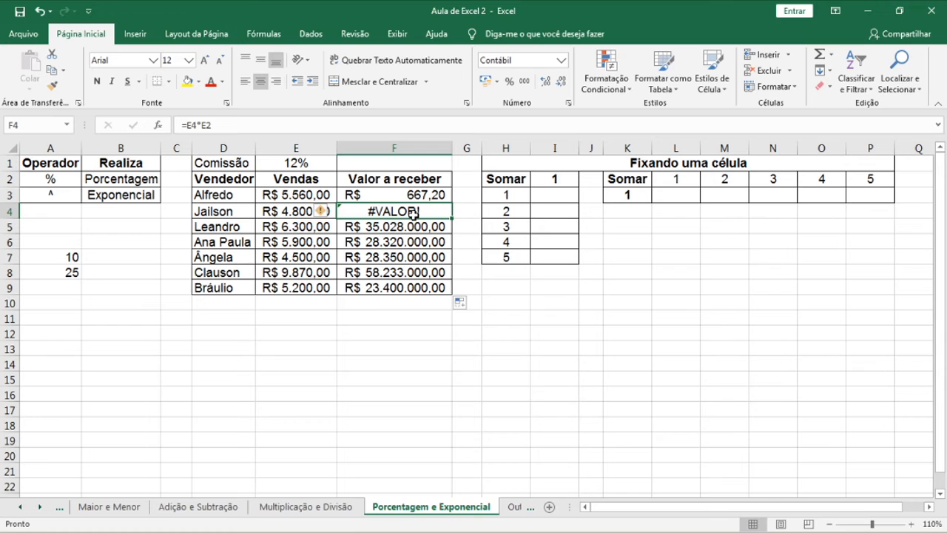
double_click(402, 212)
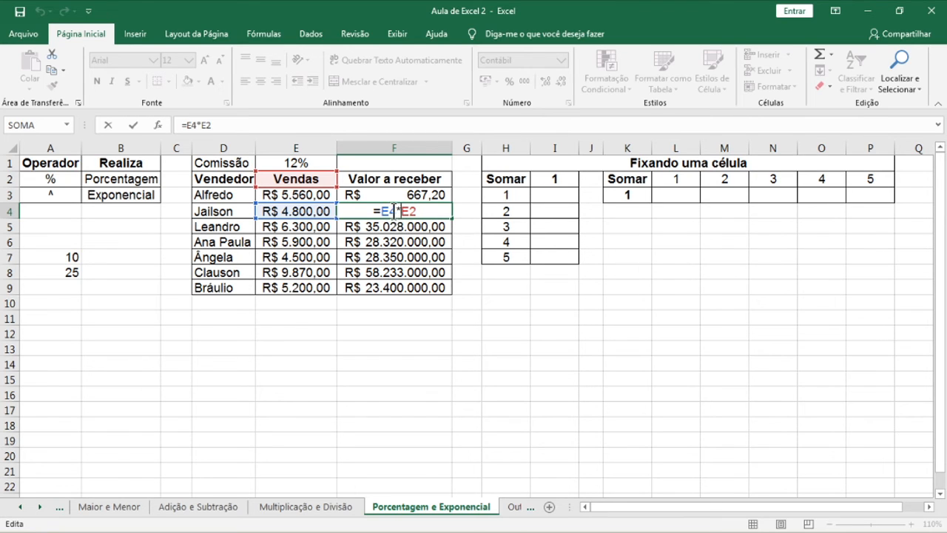
key("Return")
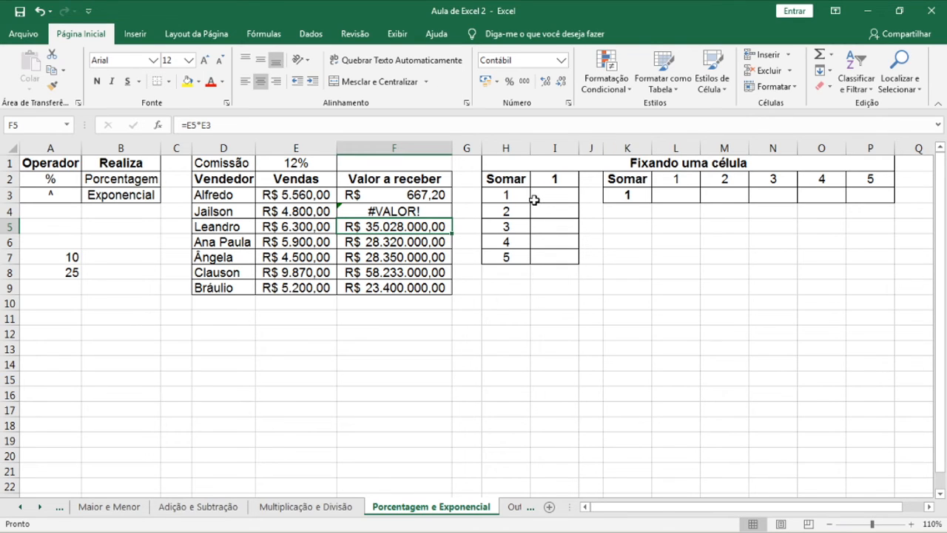
Enter =H3+I2 in I3 of the vertical Somar table, and fill the formula down to I7
left_click_drag(506, 194, 508, 256)
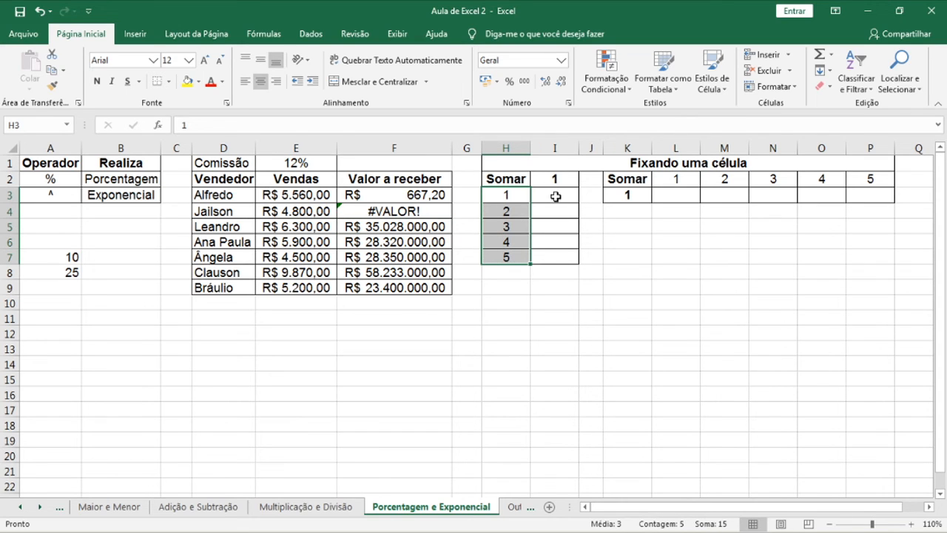
left_click(555, 196)
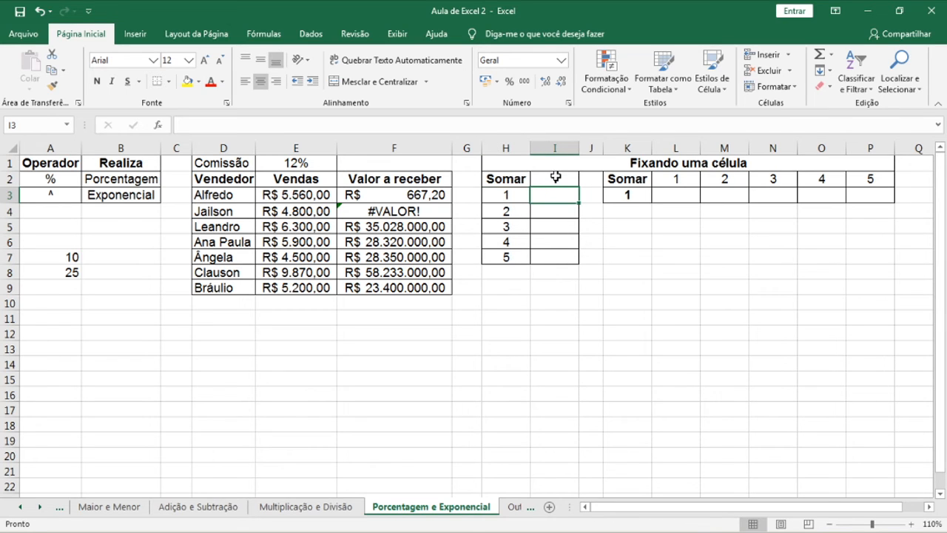
type("=")
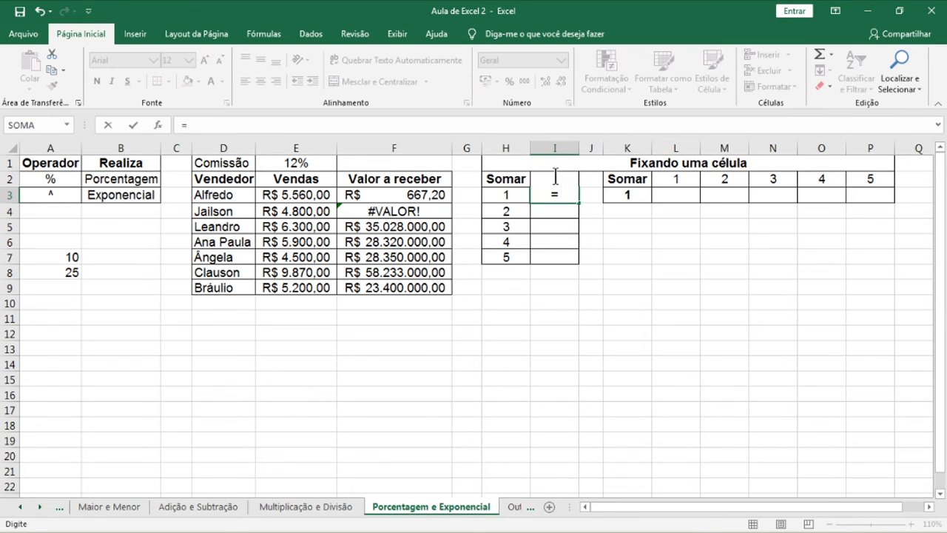
left_click(504, 196)
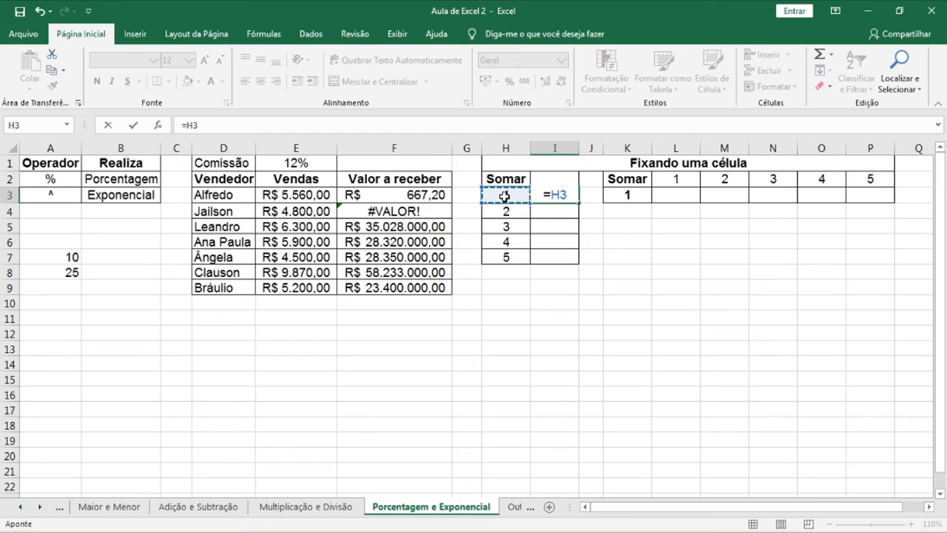
type("+")
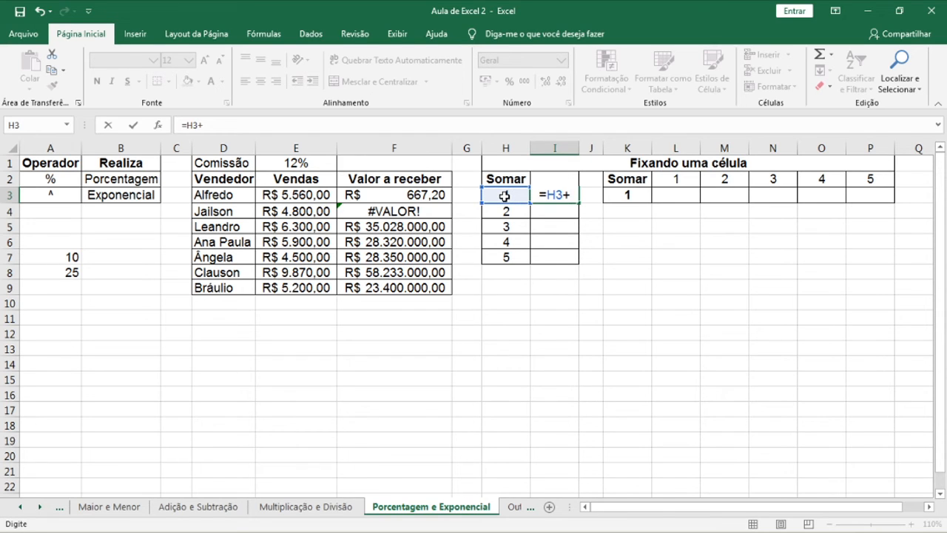
key("Up")
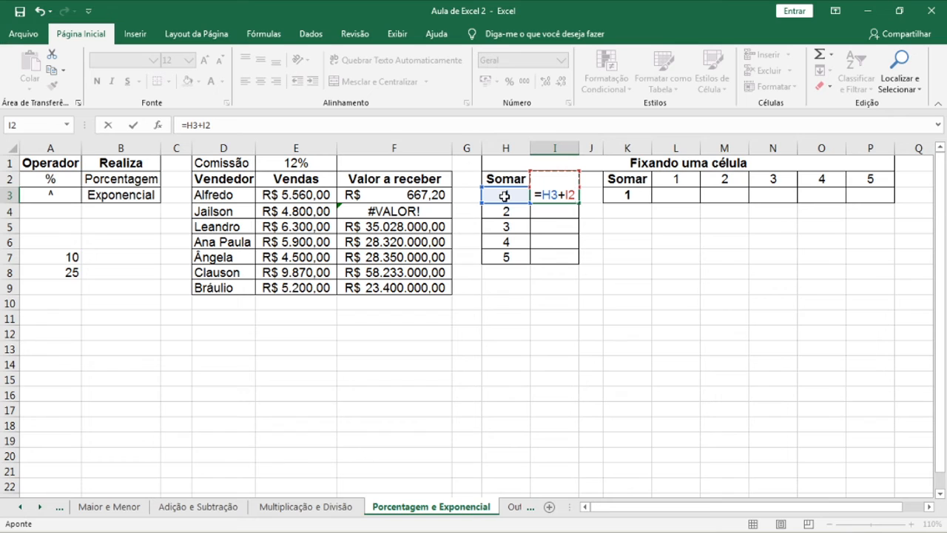
key("Return")
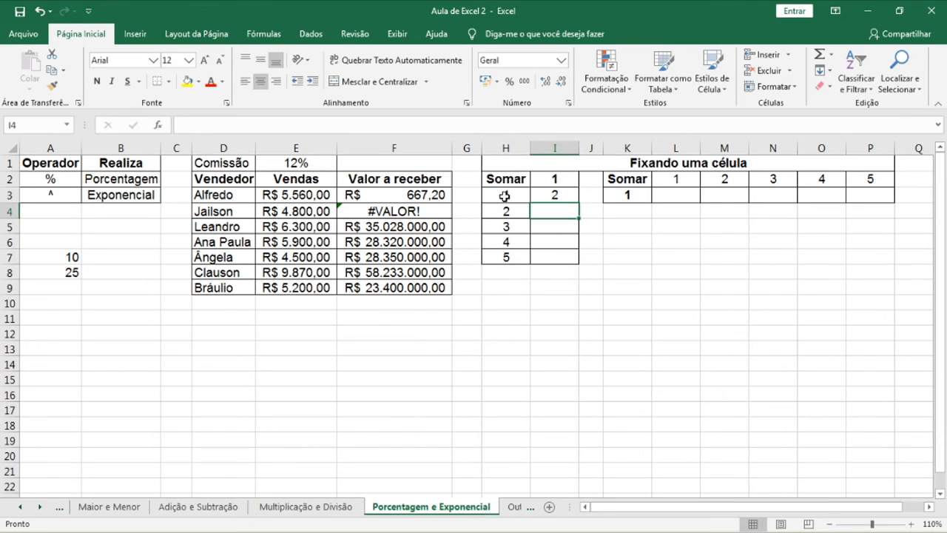
left_click(566, 197)
left_click_drag(579, 204, 570, 259)
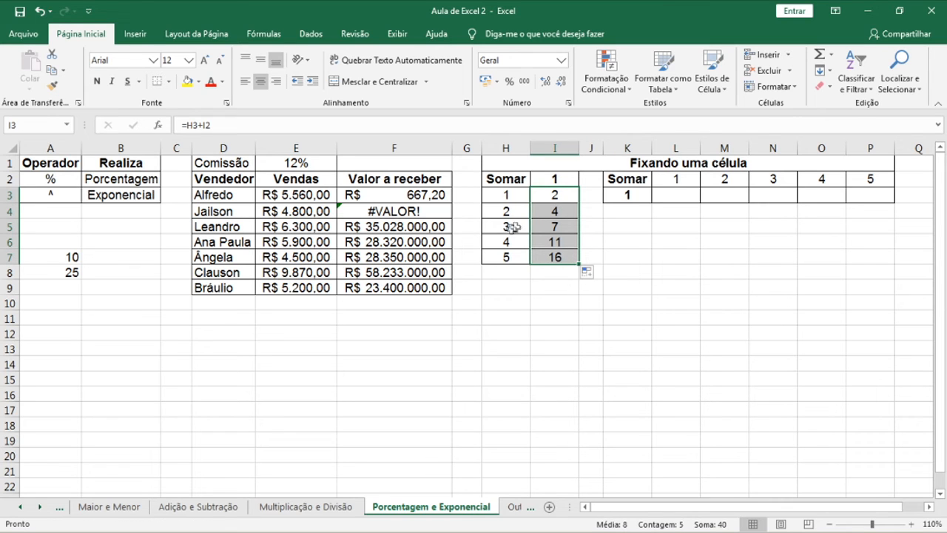
Examine which cells the copied sum formula in I4 references
left_click(558, 214)
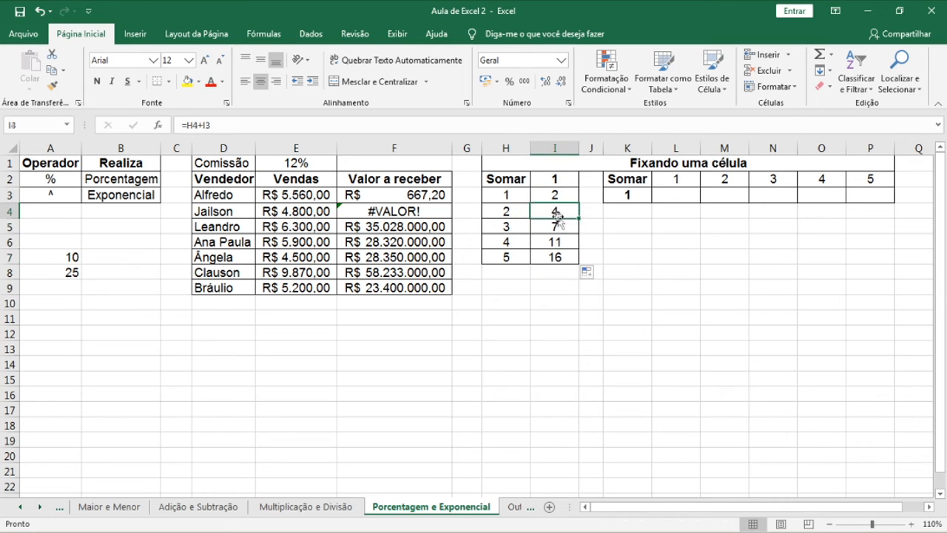
double_click(541, 209)
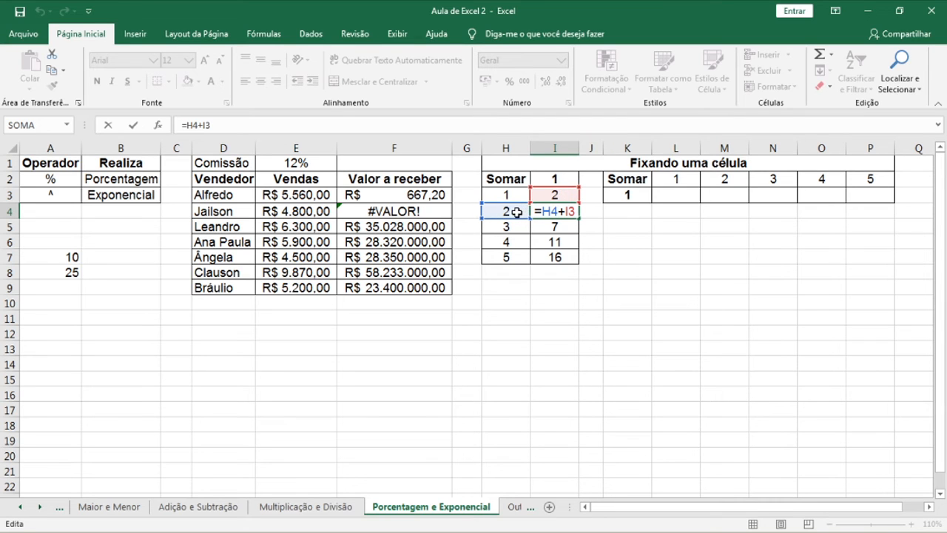
key("Return")
Change the formula in I3 to =H3+$I$2, and fill it down to I7
double_click(567, 197)
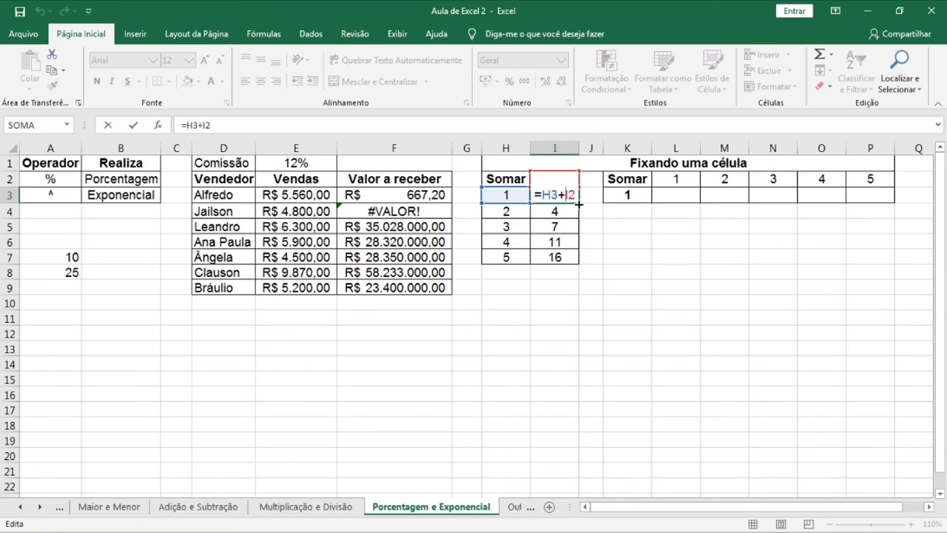
type("$I")
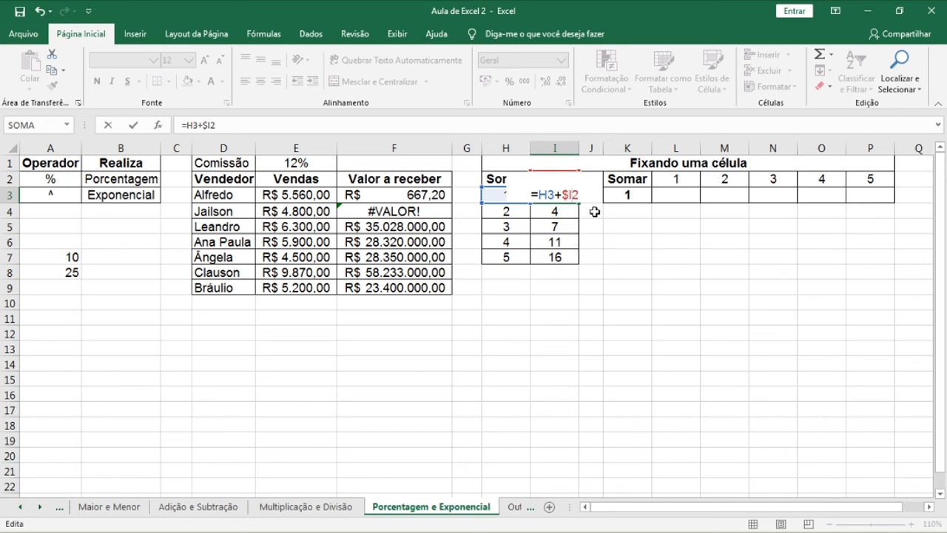
type("$")
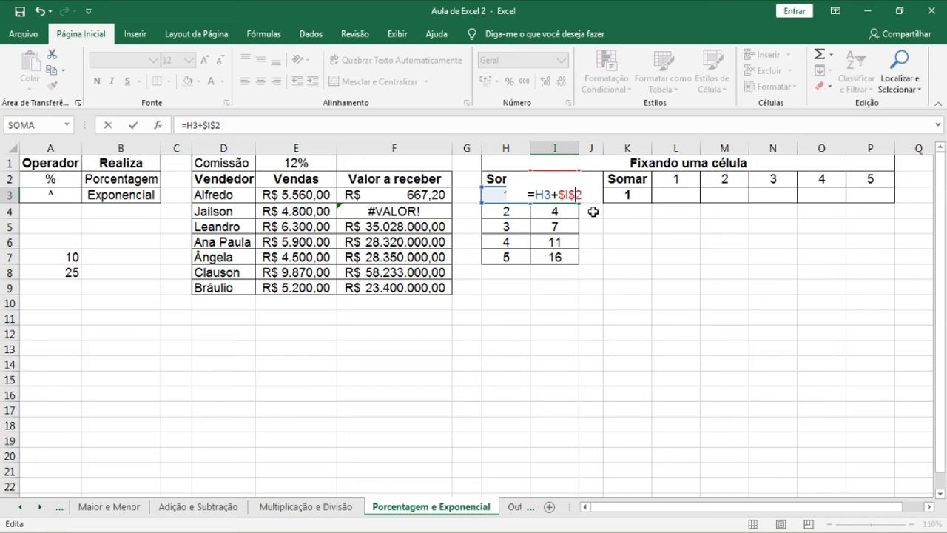
key("Return")
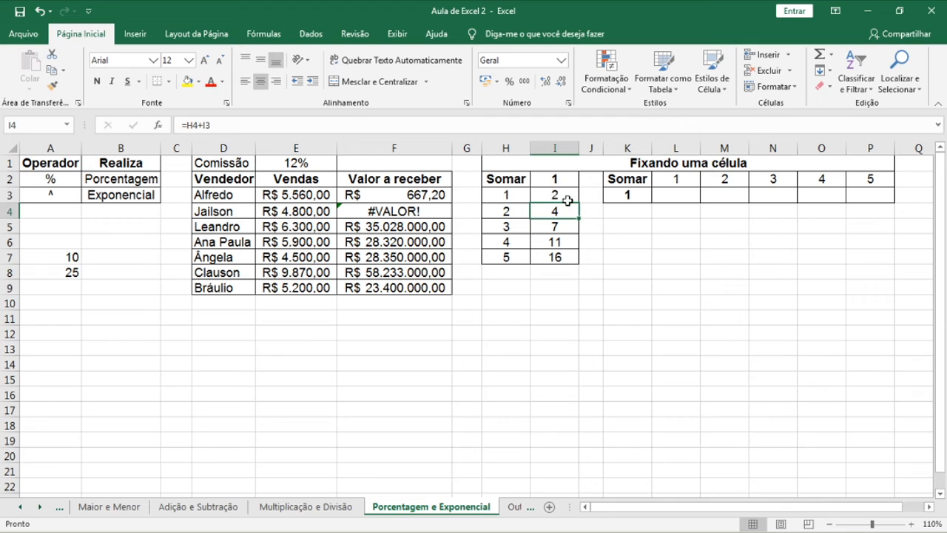
left_click(571, 194)
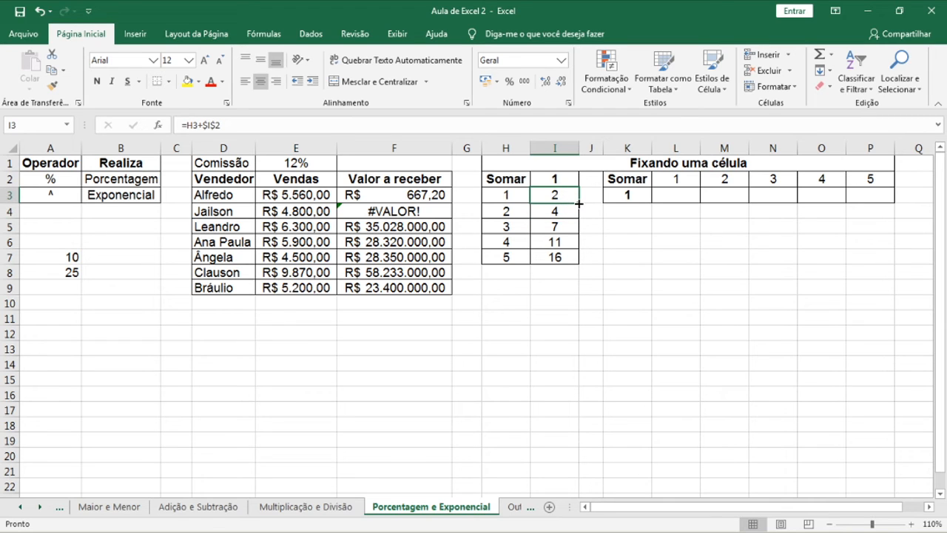
double_click(579, 202)
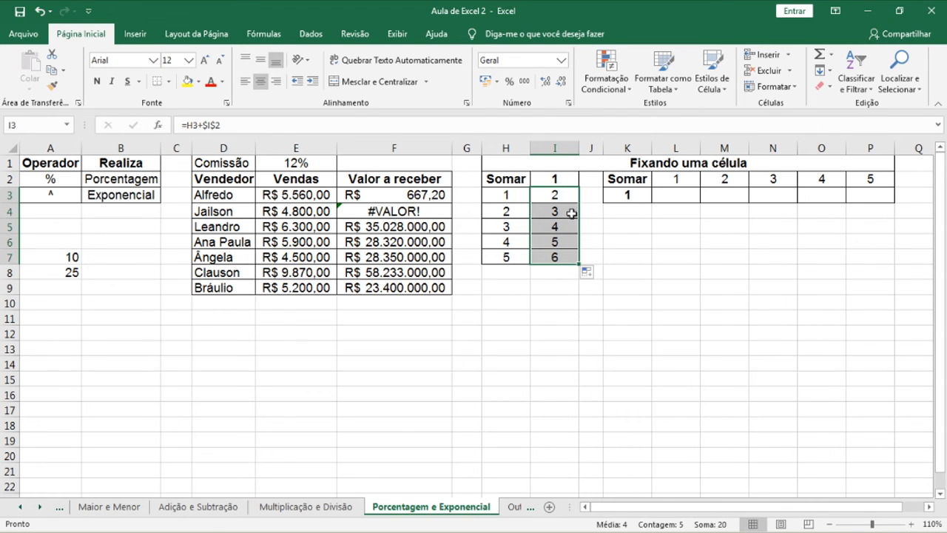
Examine the references of the copied formula in I5 of the vertical Somar table
left_click(555, 223)
double_click(555, 223)
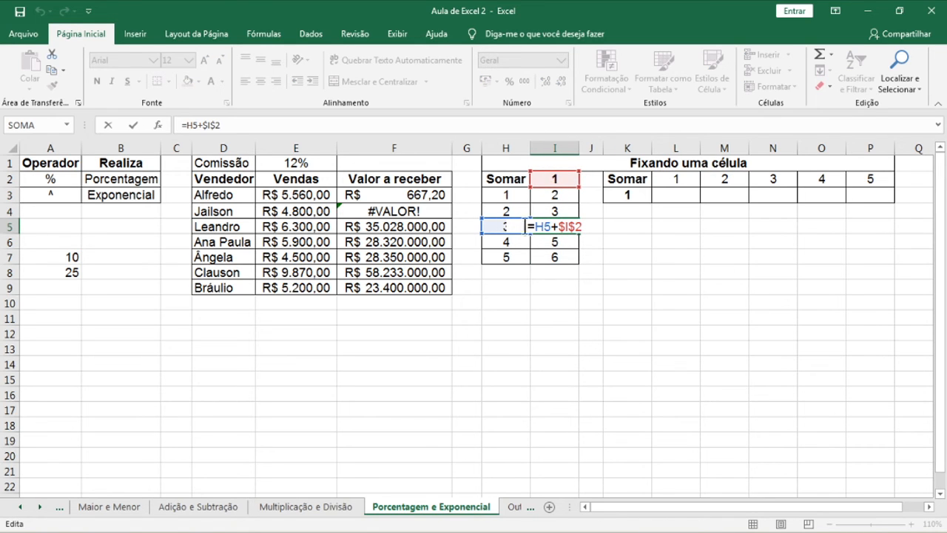
key("Return")
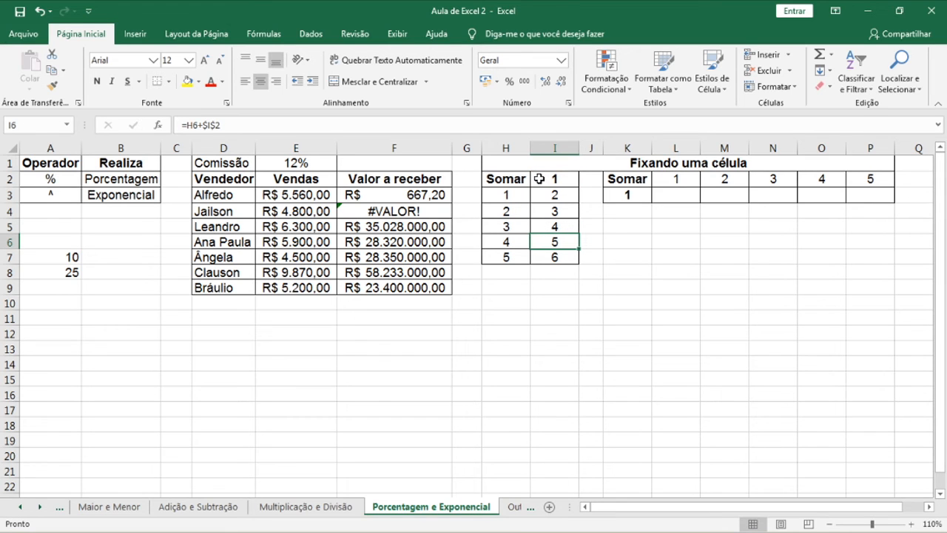
Write the formula =L2+K3 in L3 of the horizontal Somar table
double_click(689, 197)
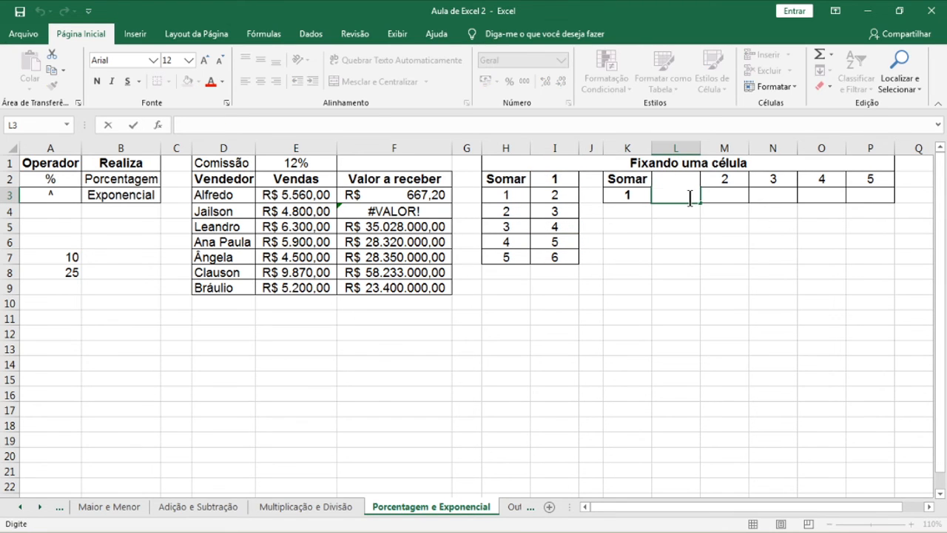
type("=")
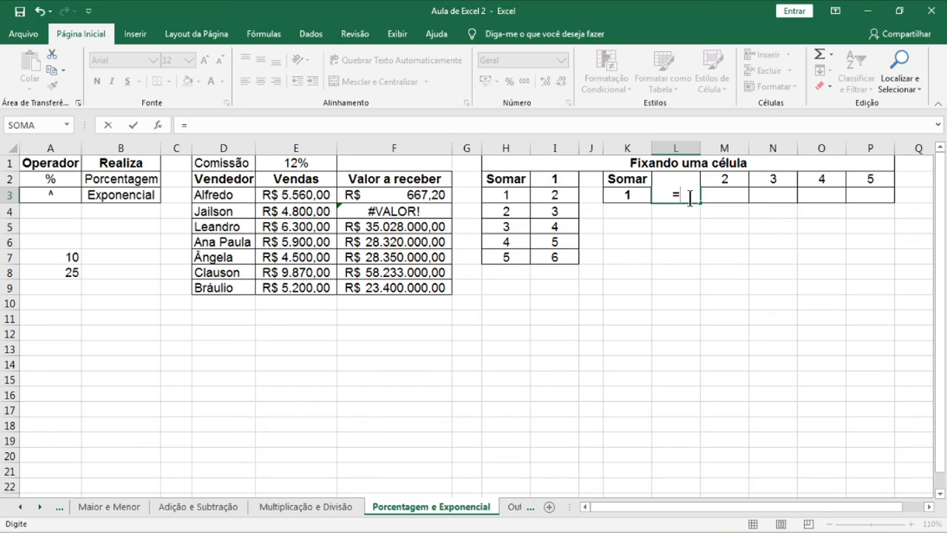
key("Up")
type("+")
left_click(627, 195)
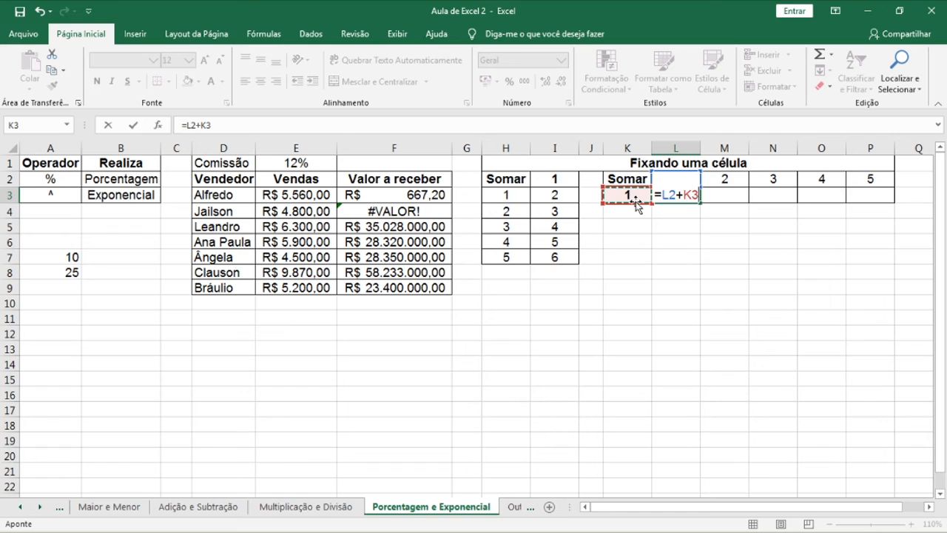
Cycle the K3 reference in L3 through its absolute and mixed forms, and enter the formula as =L2+$K3
key("F4")
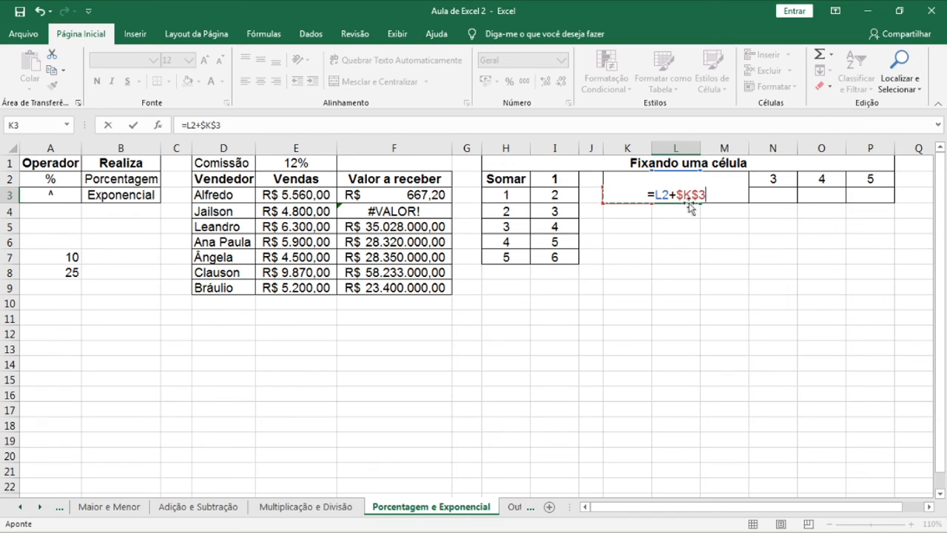
key("F4")
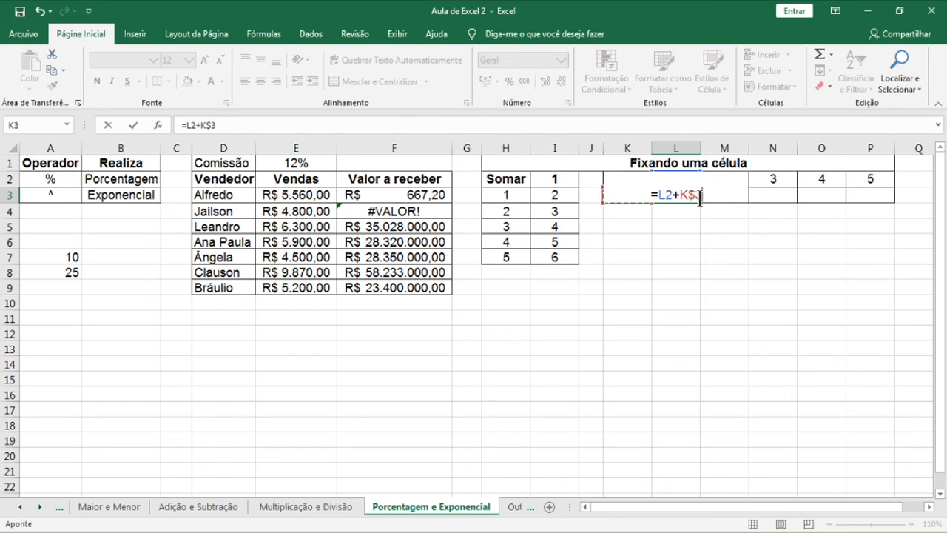
key("F4")
key("F4")
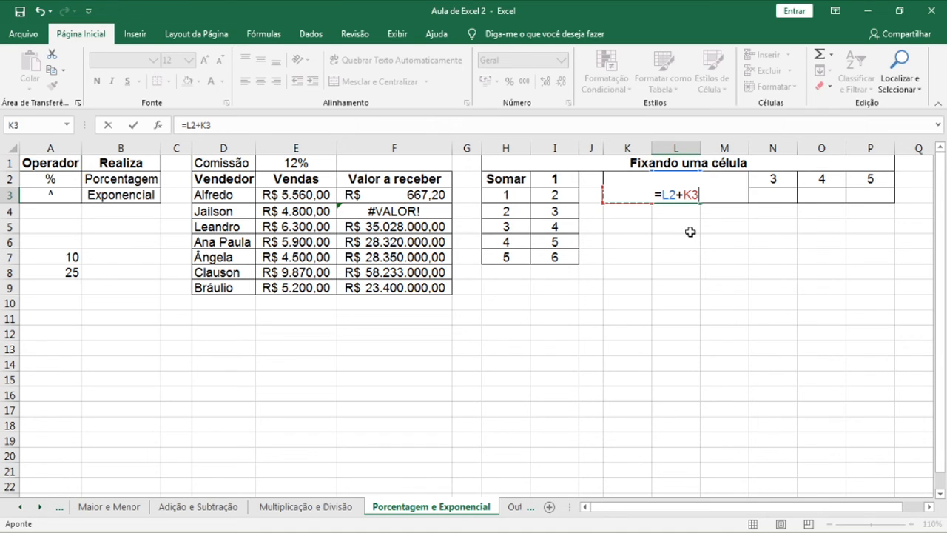
key("F4")
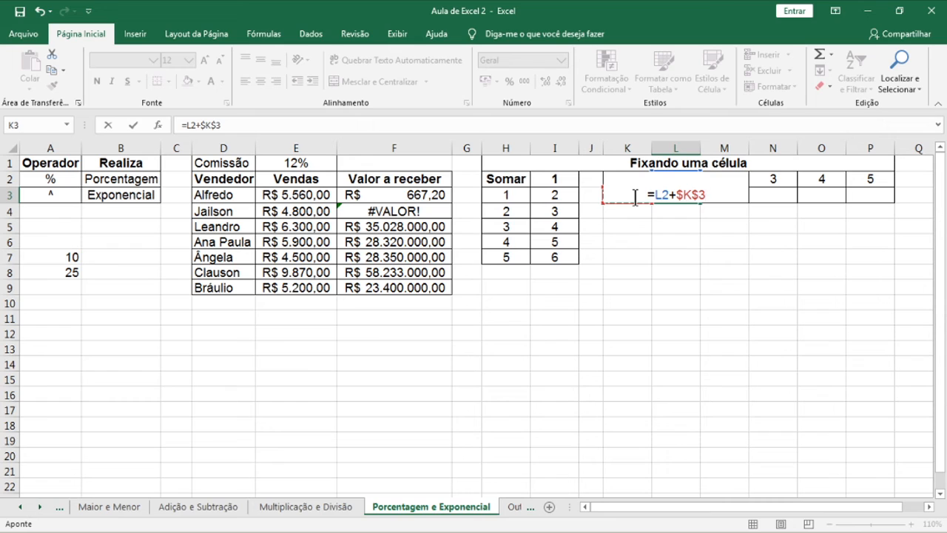
key("F4")
key("F4")
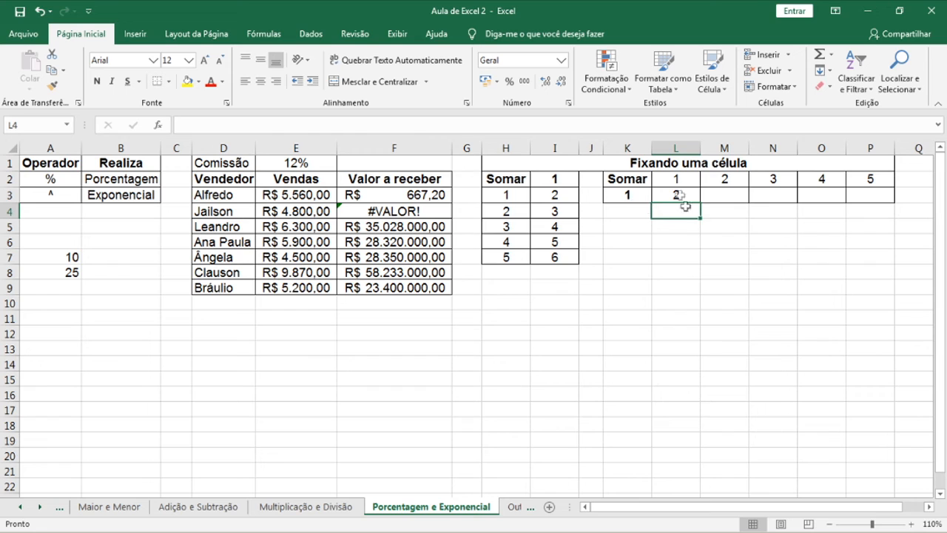
Fill the formula in L3 across the horizontal Somar table to P3
left_click(686, 196)
left_click_drag(700, 203, 867, 200)
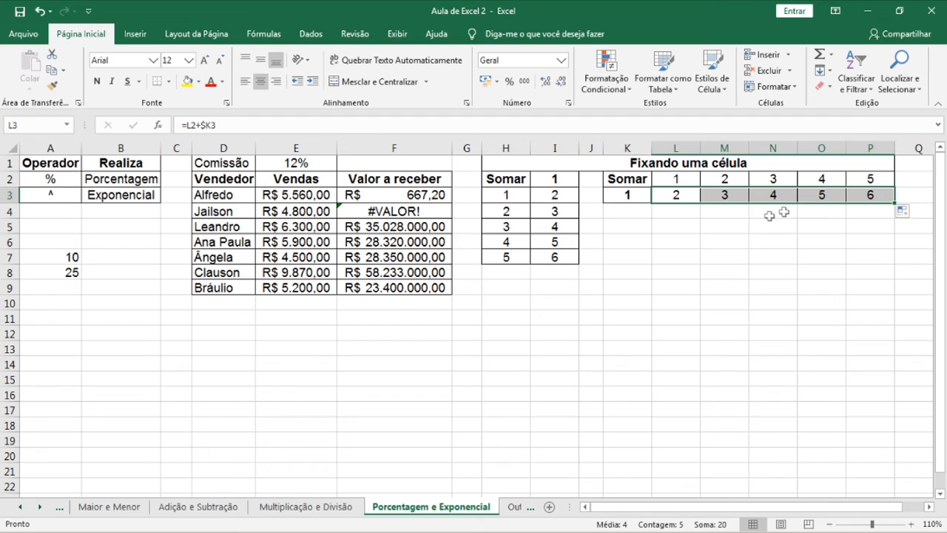
left_click(635, 284)
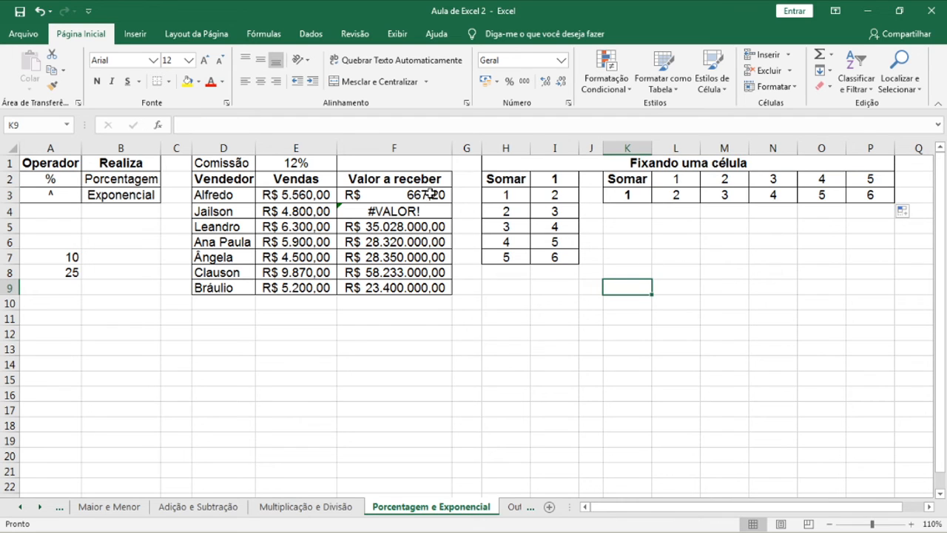
Change the commission formula in F3 to =E3*E$1, and fill it down to F9
double_click(432, 194)
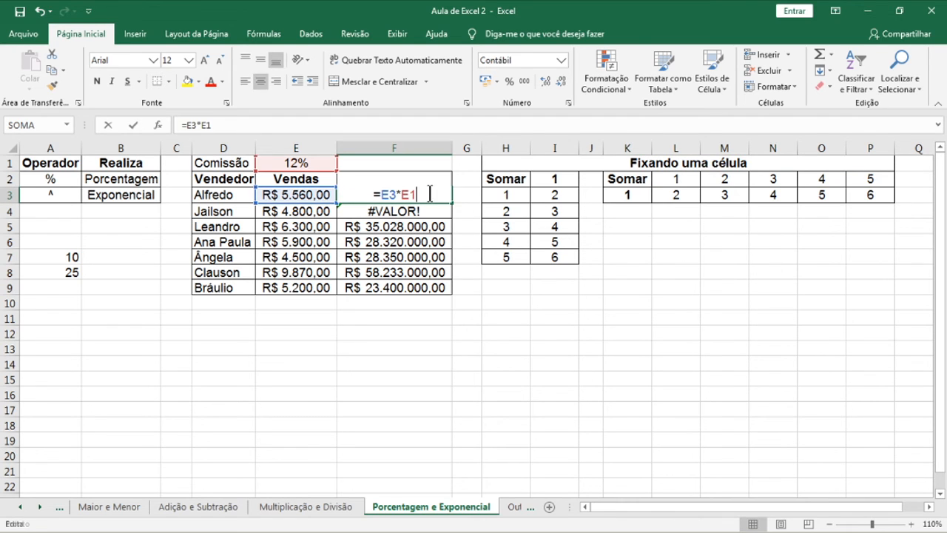
key("F4")
key("F4")
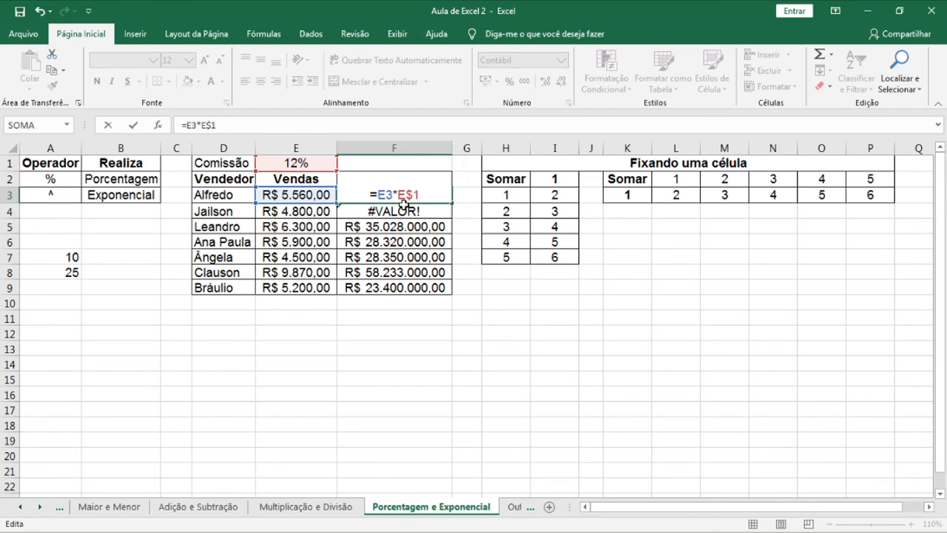
key("Return")
left_click(437, 198)
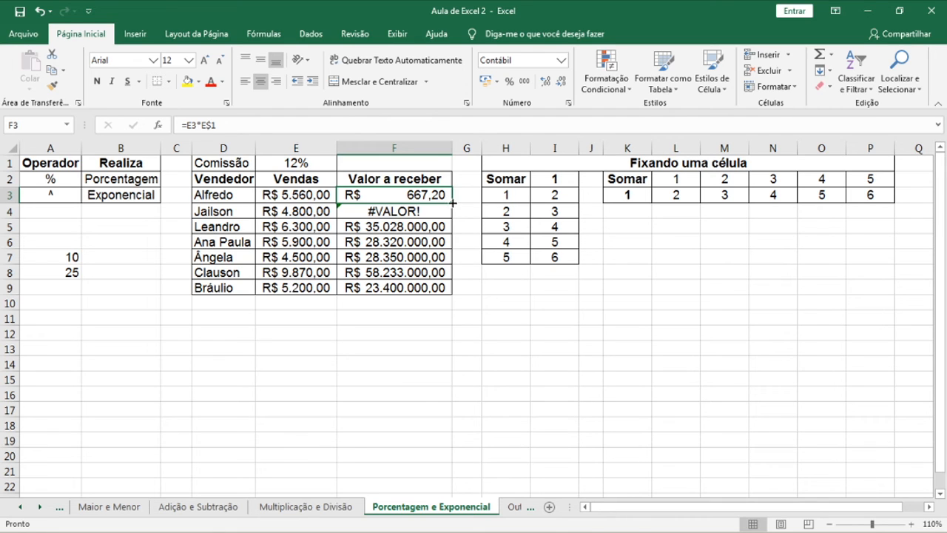
double_click(454, 206)
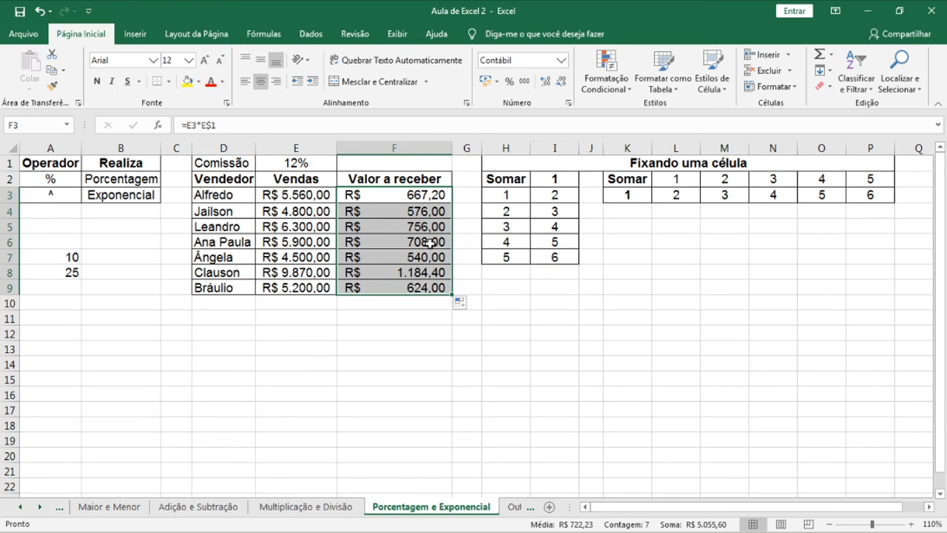
On the Outros operadores sheet, enter the comparison formula =E2=400 in F2 for the first animal's weight
left_click(460, 290)
left_click(514, 507)
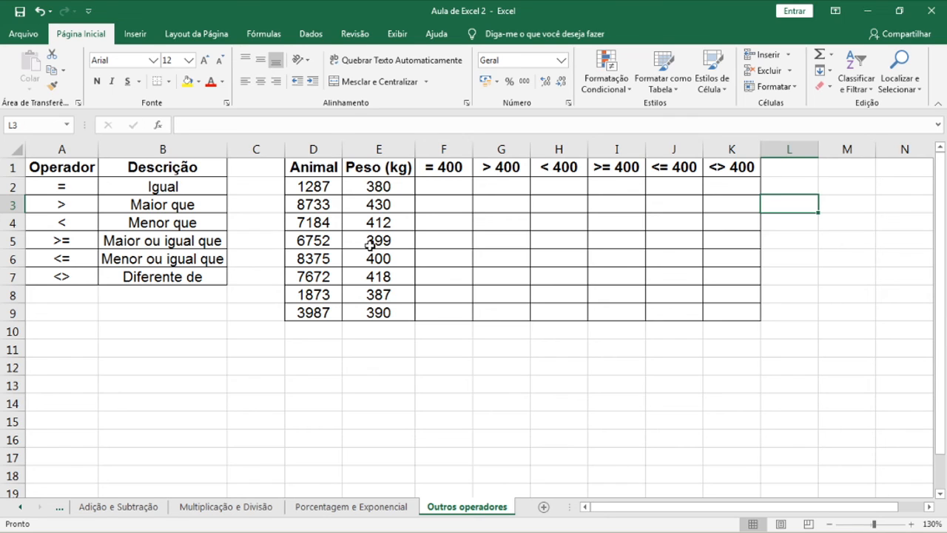
left_click(451, 187)
type("=")
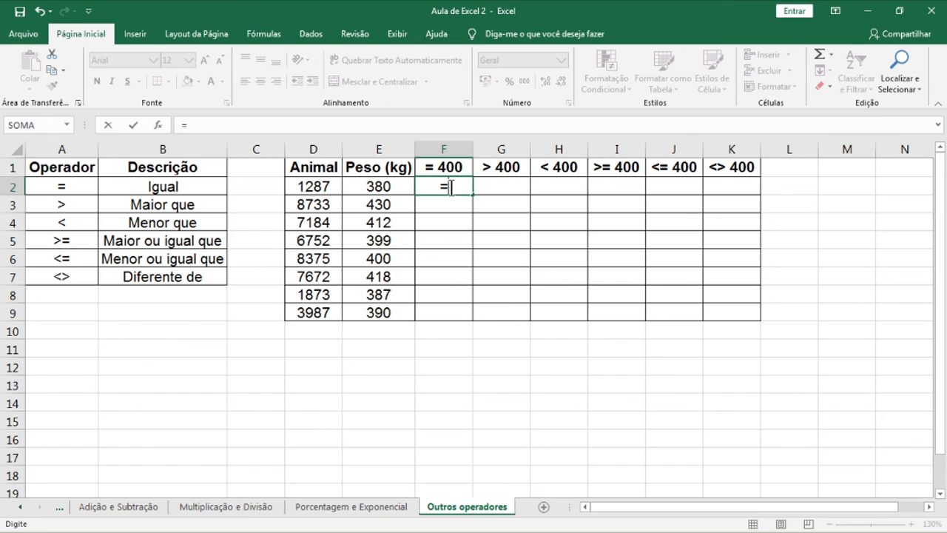
left_click(376, 187)
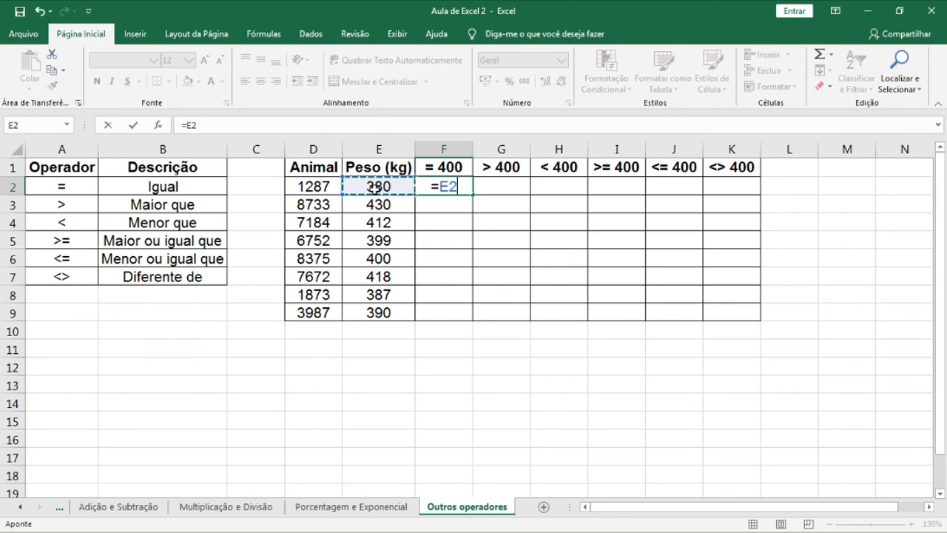
type("=400")
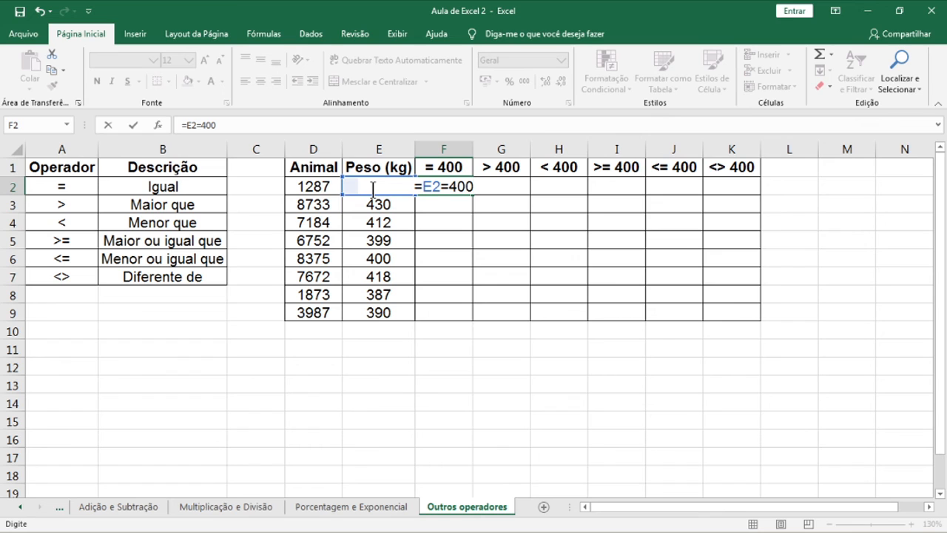
key("Return")
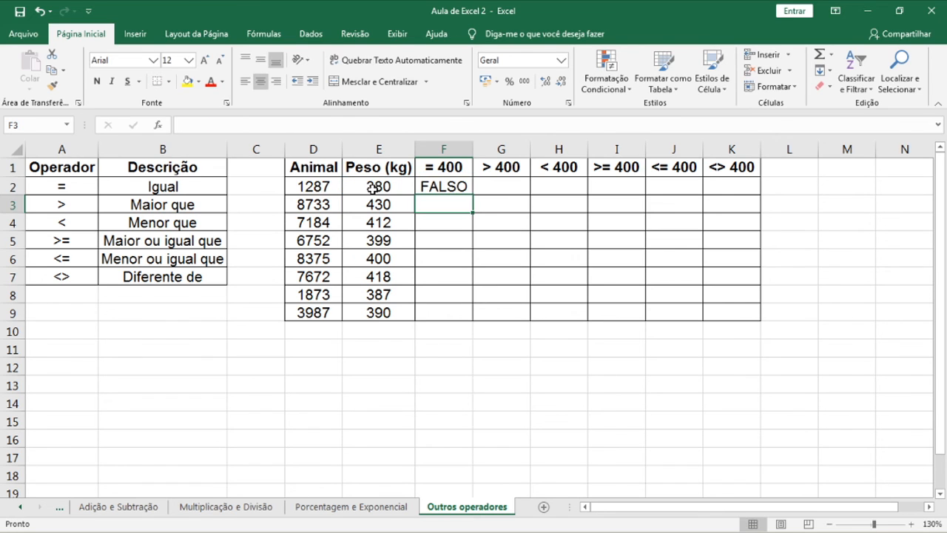
Fill the F2 comparison down to F9, and auto-fit column F to its contents
left_click(448, 186)
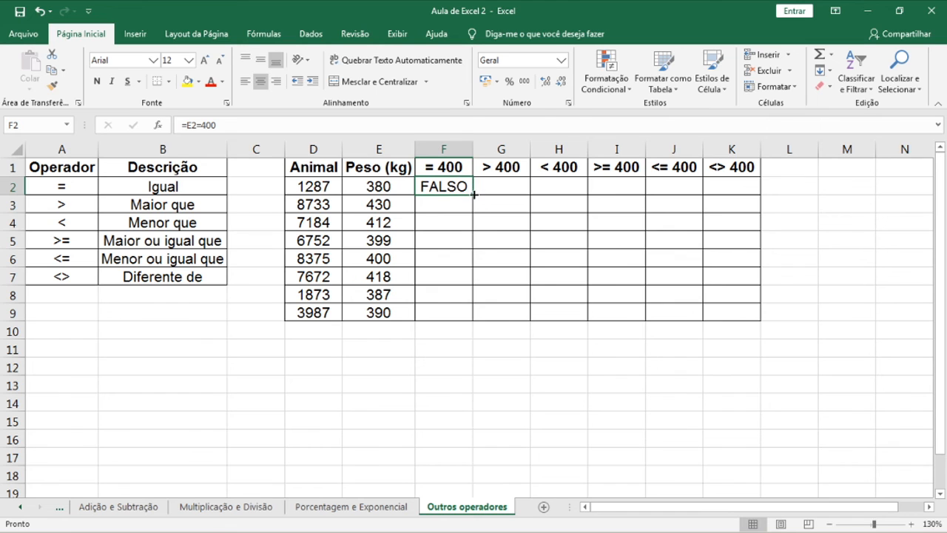
double_click(472, 194)
left_click(429, 220)
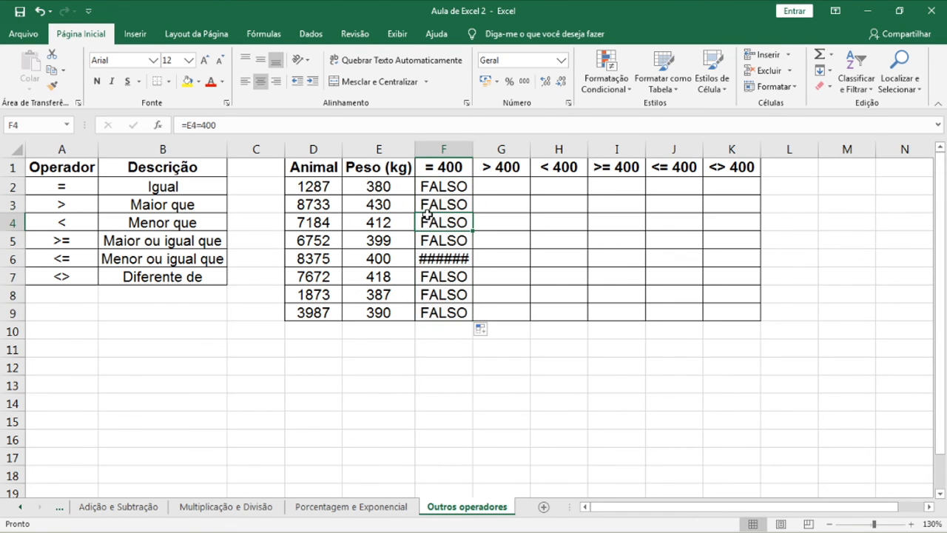
double_click(473, 149)
left_click_drag(294, 260, 474, 257)
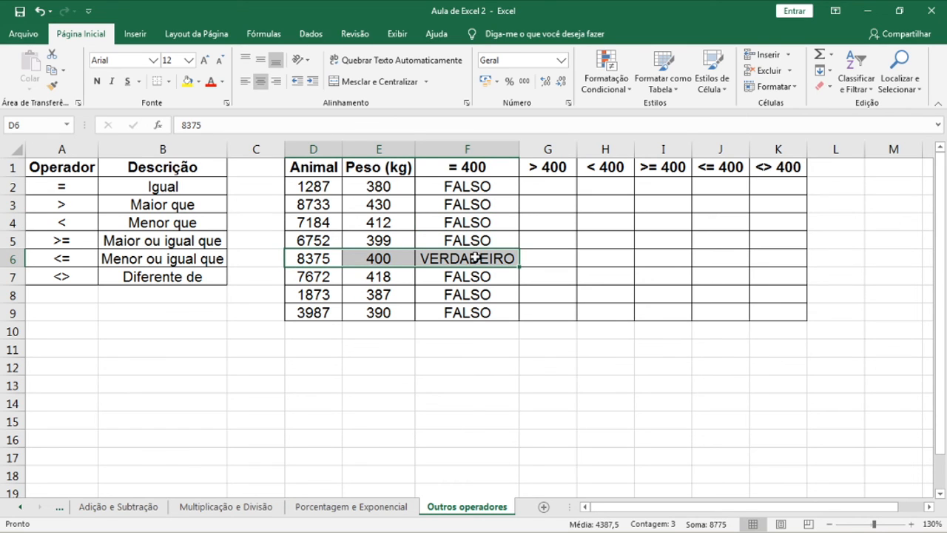
left_click(474, 331)
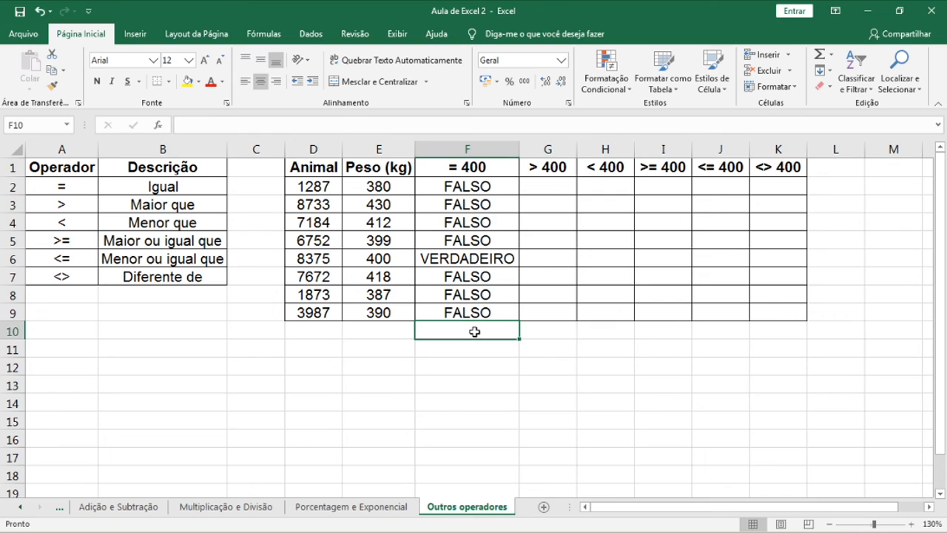
Enter the formula =E2>400 in G2 under the > 400 heading
left_click(553, 190)
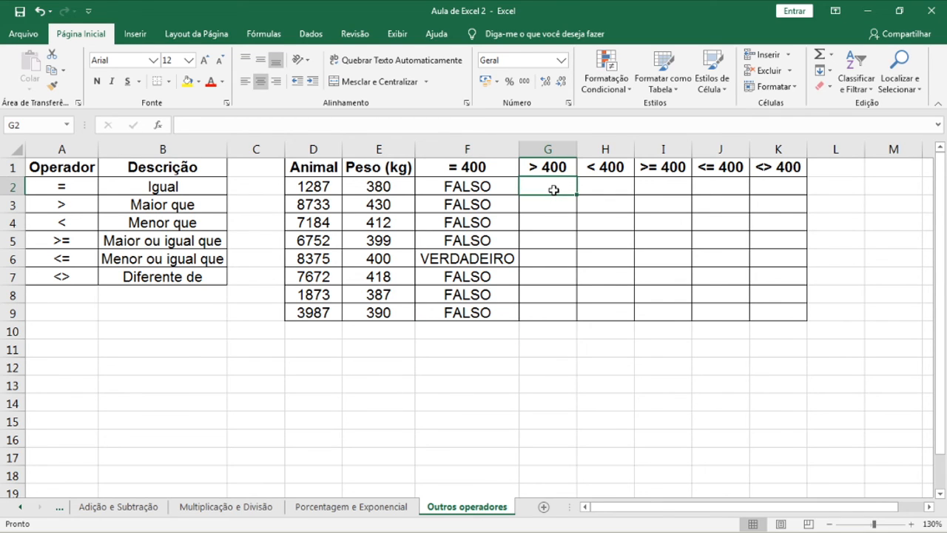
type("=")
left_click(391, 188)
type(">400")
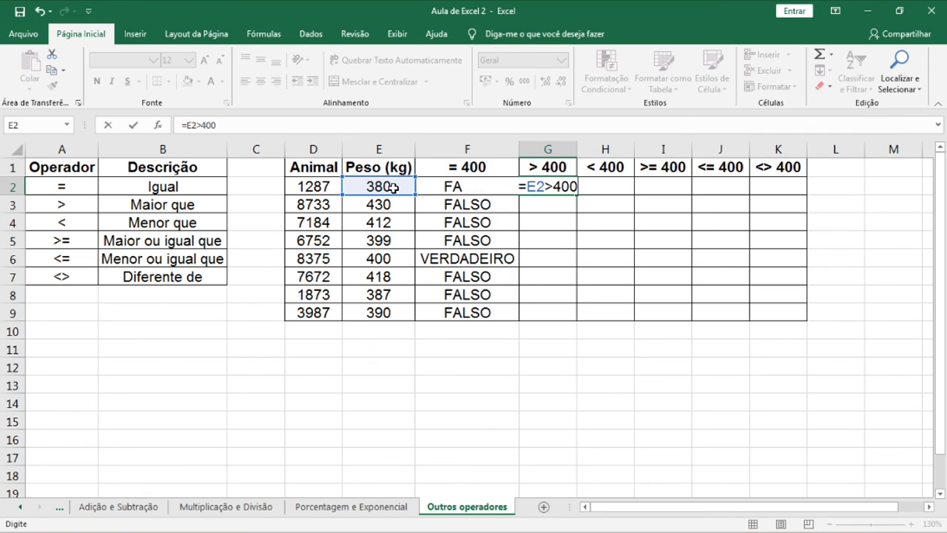
key("Return")
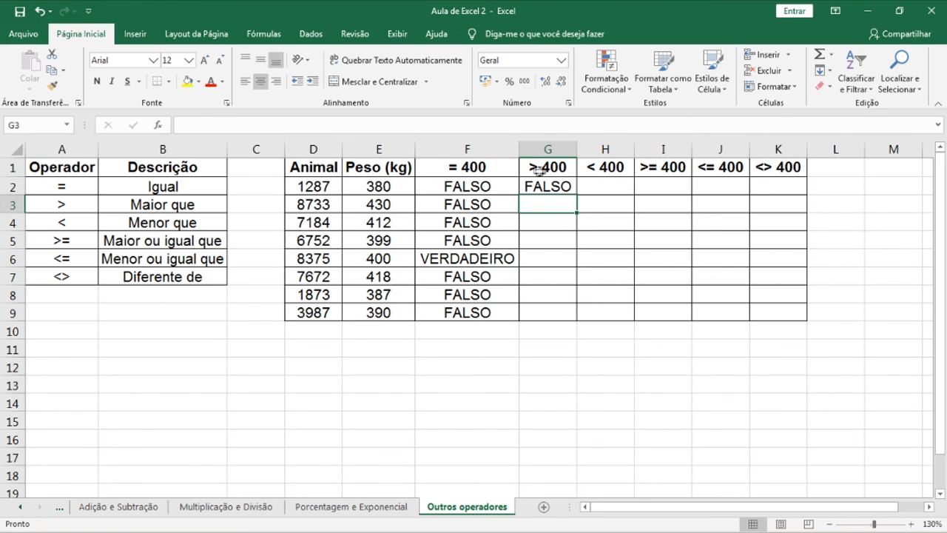
Fill the G2 comparison down to G9, and auto-fit column G to its contents
left_click(556, 188)
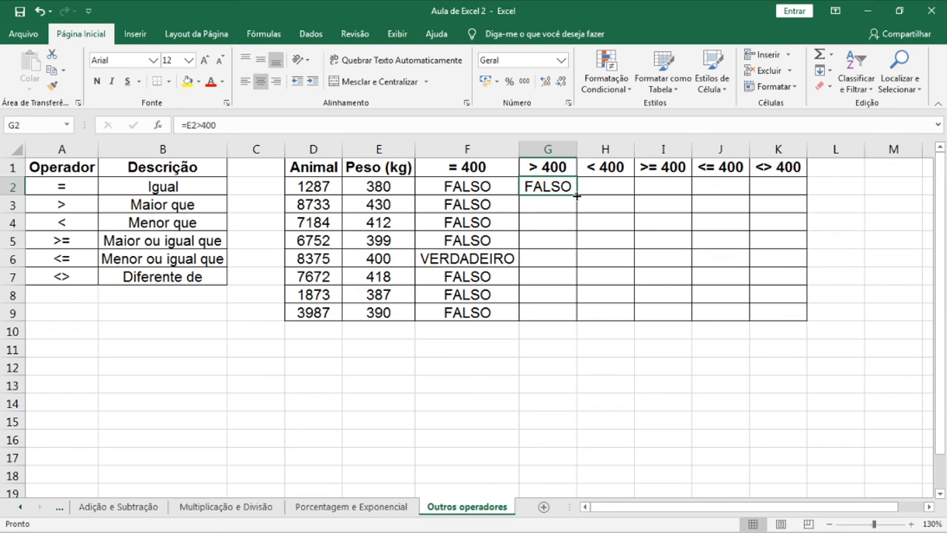
double_click(577, 196)
double_click(577, 148)
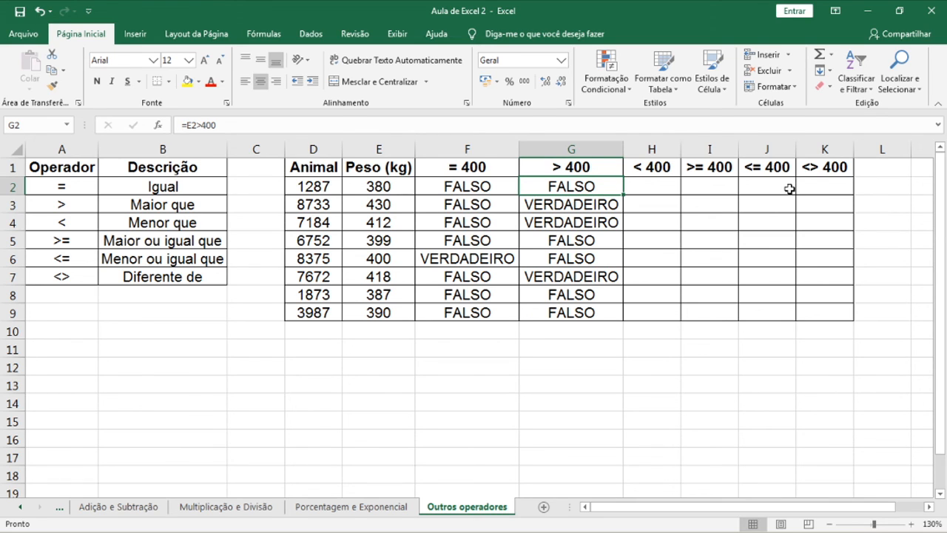
Enter 400 in L1 as a reference value beside the comparison table
left_click(878, 169)
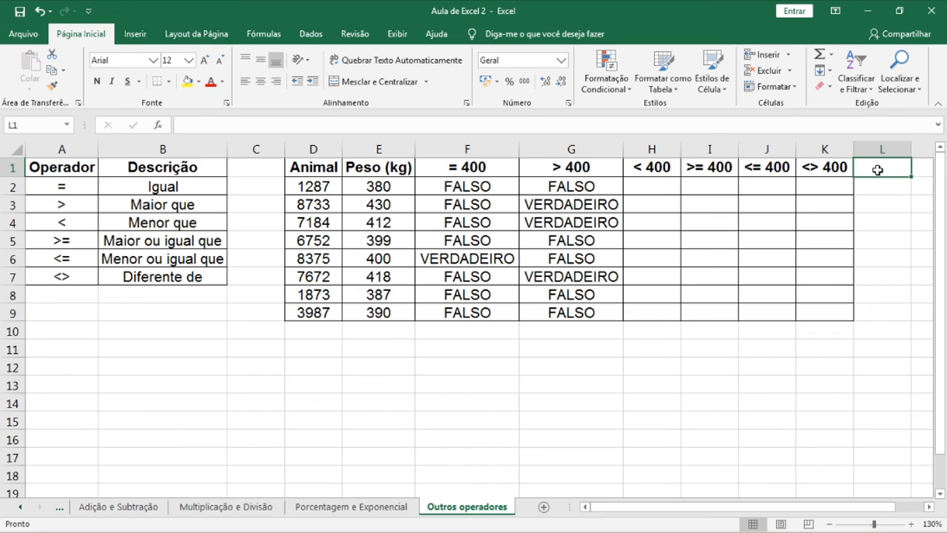
type("400")
key("Return")
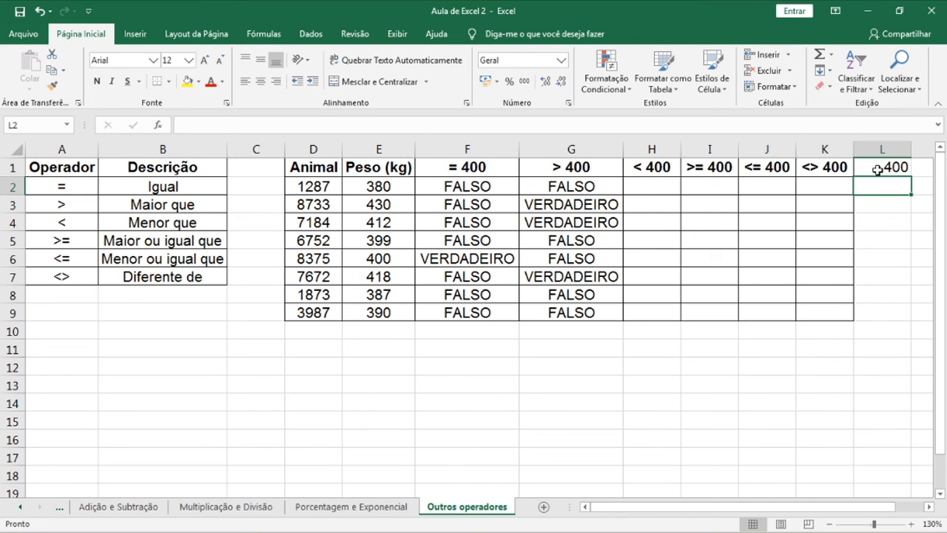
Enter the formula =E2<$L$1 in H2, with the L1 reference fixed as absolute
left_click(668, 188)
type("=")
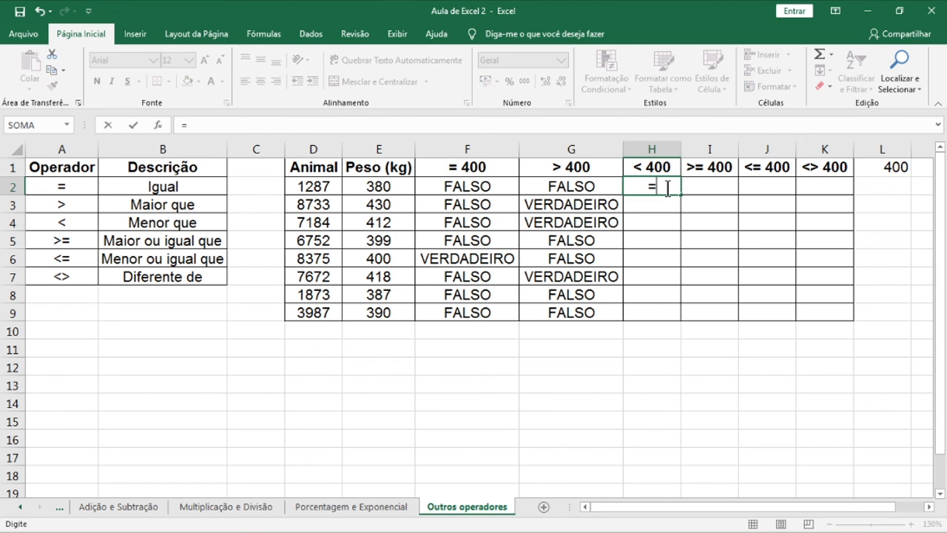
left_click(383, 188)
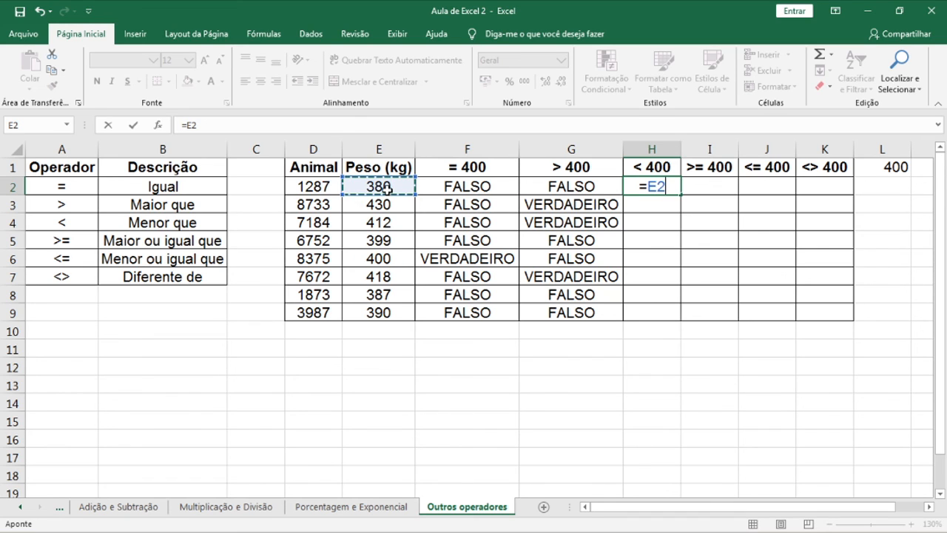
type("<")
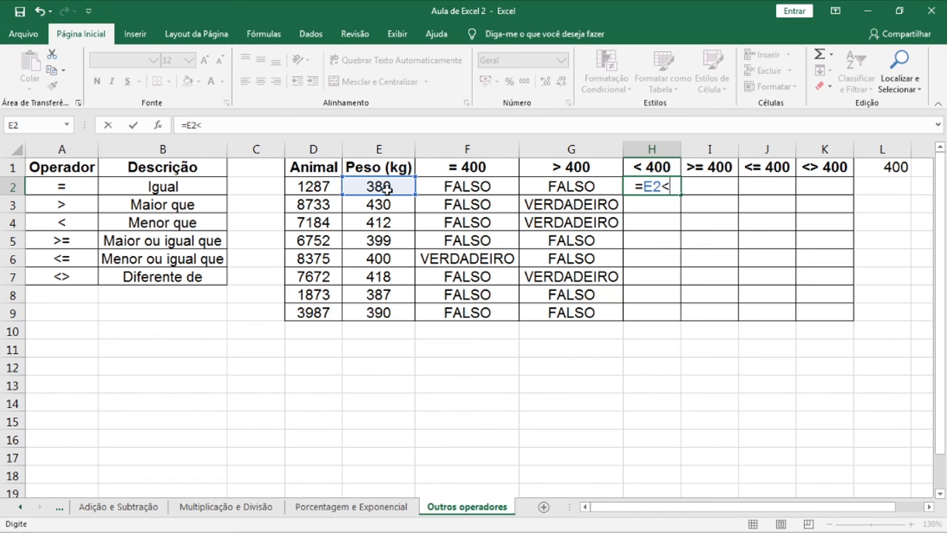
left_click(899, 166)
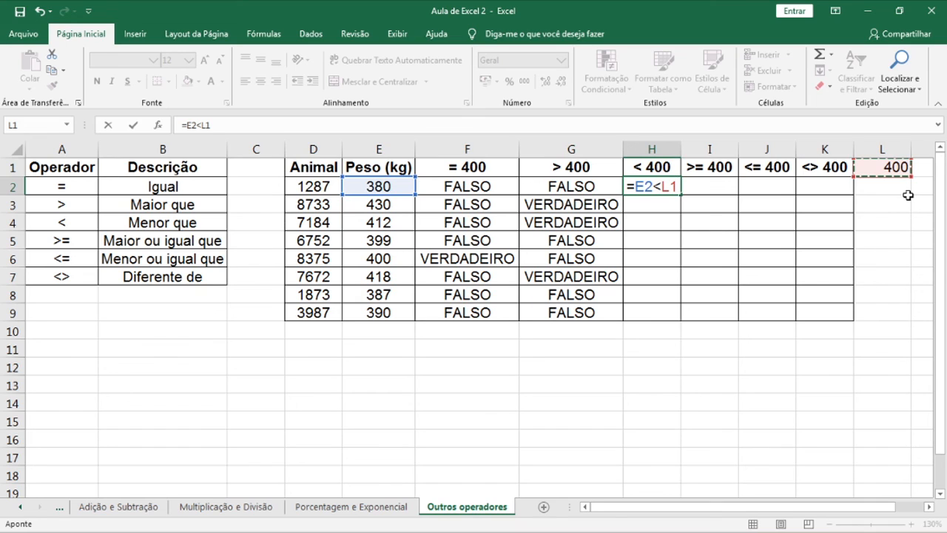
key("F4")
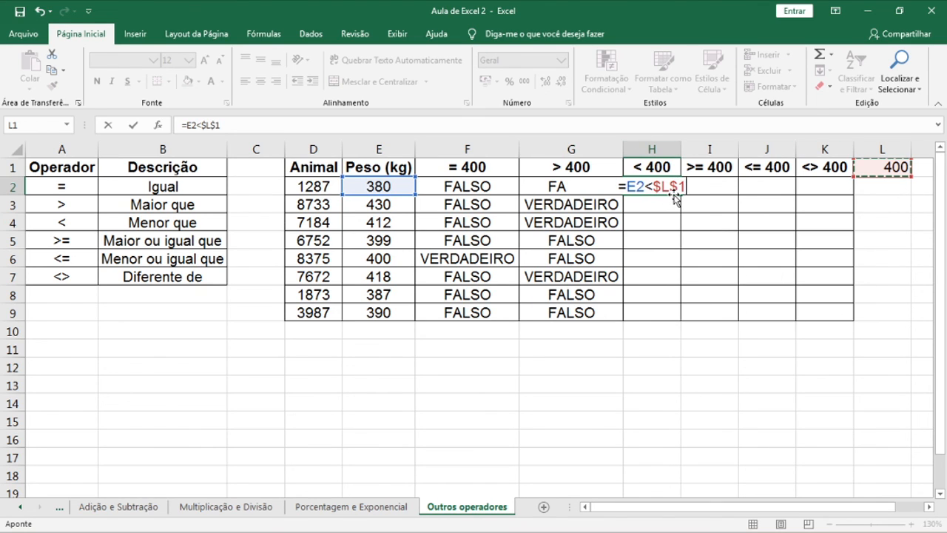
key("Return")
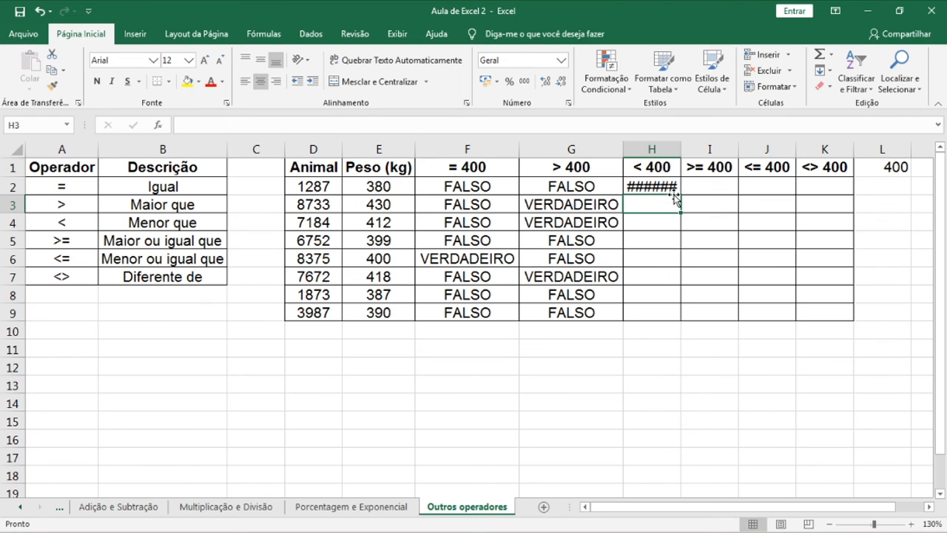
Auto-fit column H to its contents, and fill the H2 comparison down to H9
double_click(681, 148)
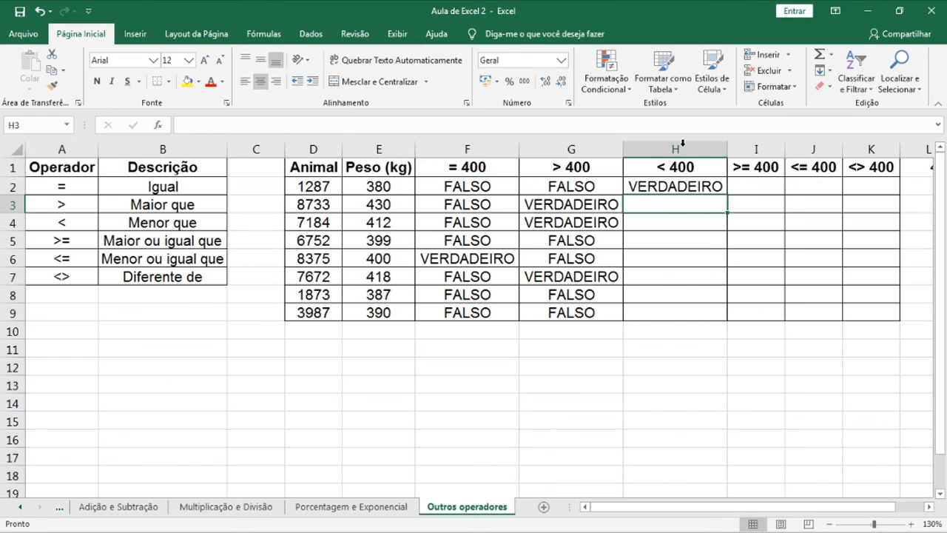
left_click(692, 188)
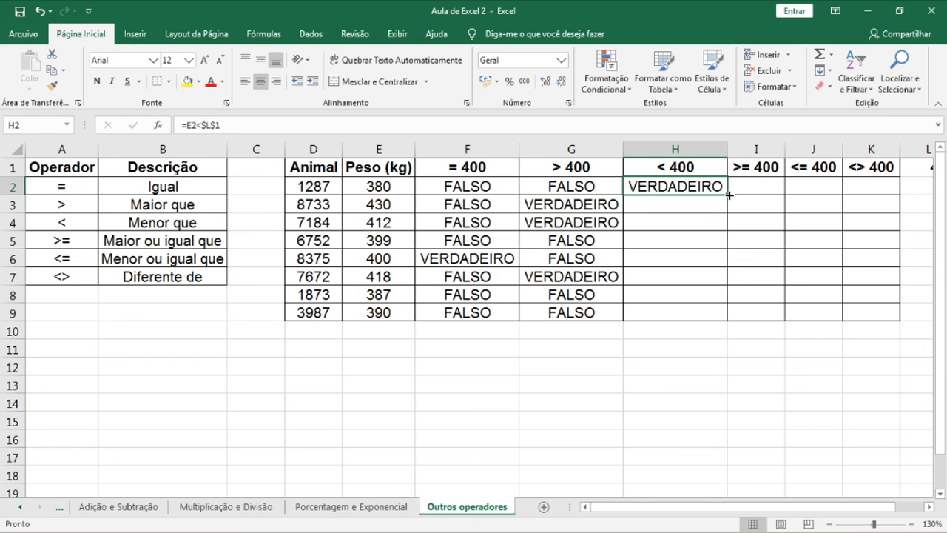
double_click(727, 195)
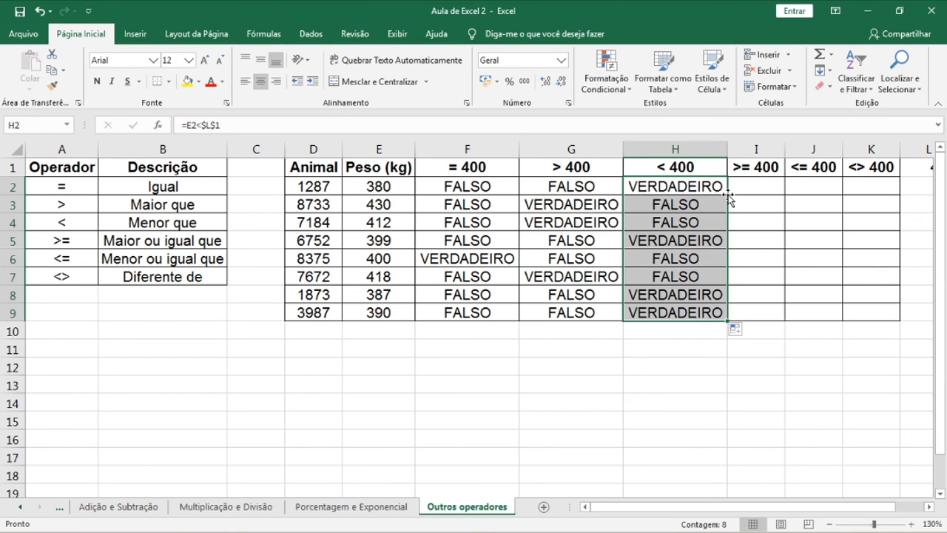
left_click(808, 384)
Enter the formula =E2>=$L$1 in I2, with the L1 reference fixed as absolute
left_click_drag(744, 514, 766, 513)
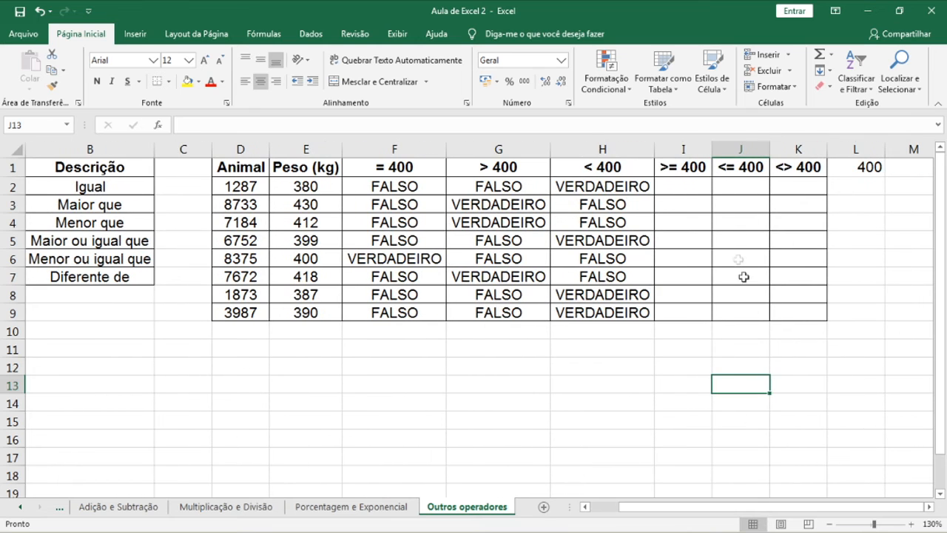
left_click(684, 185)
type("=")
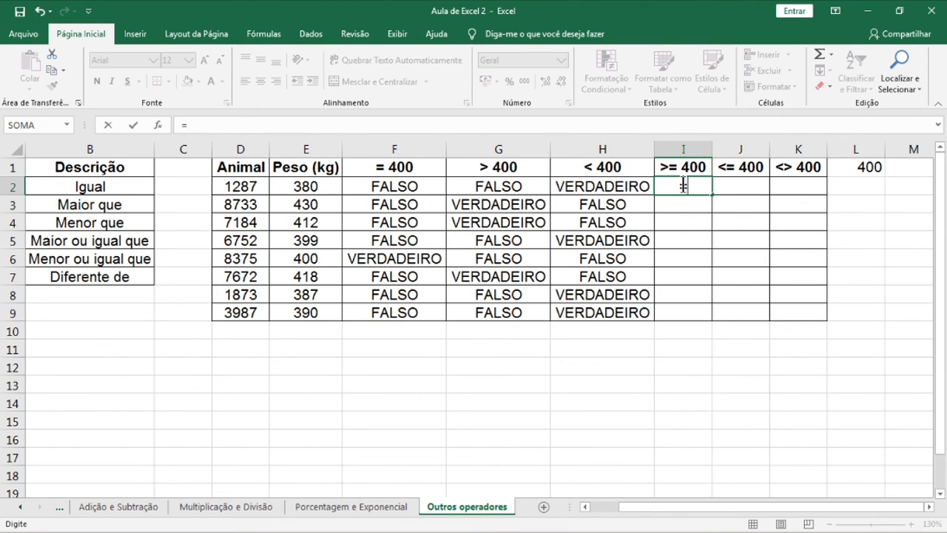
left_click(330, 188)
type(">=")
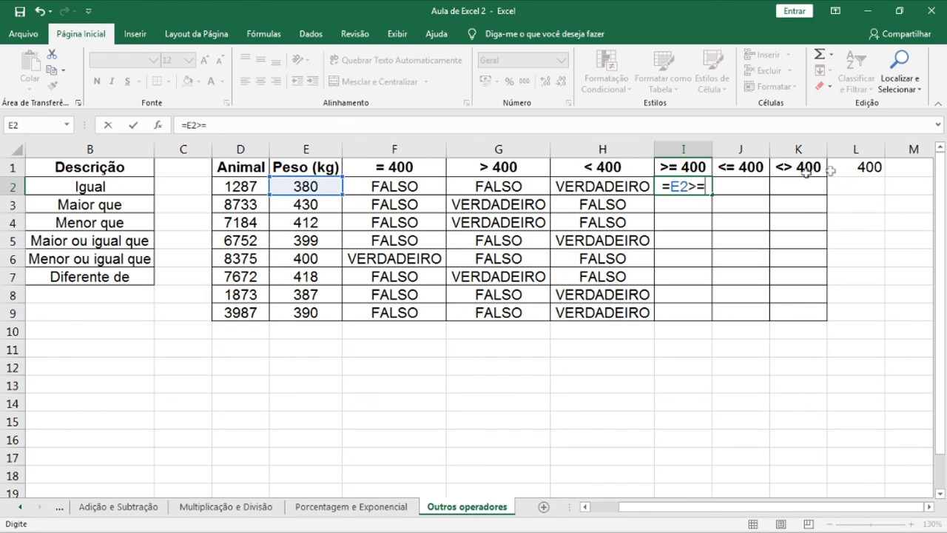
left_click(869, 167)
key("F4")
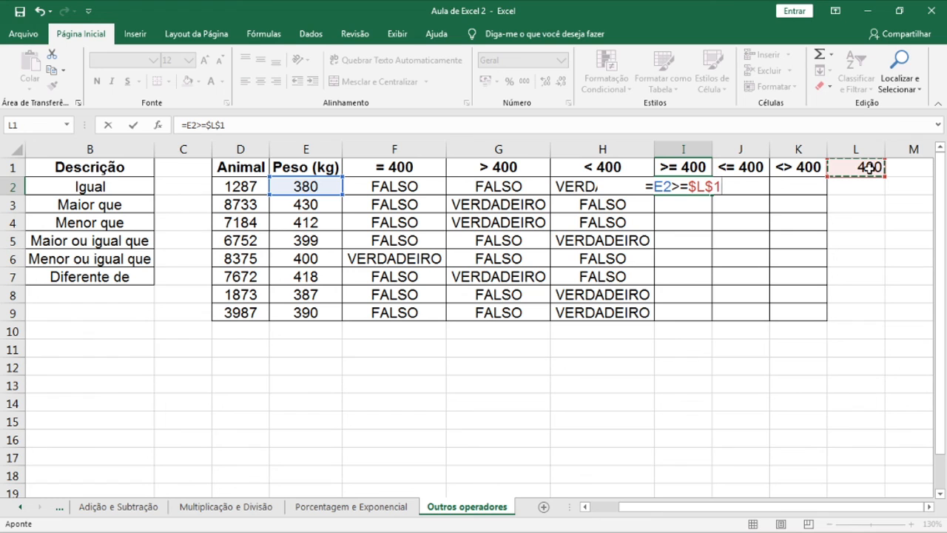
key("Return")
Fill the I2 comparison down to I9, and auto-fit column I to its contents
left_click(700, 187)
double_click(712, 195)
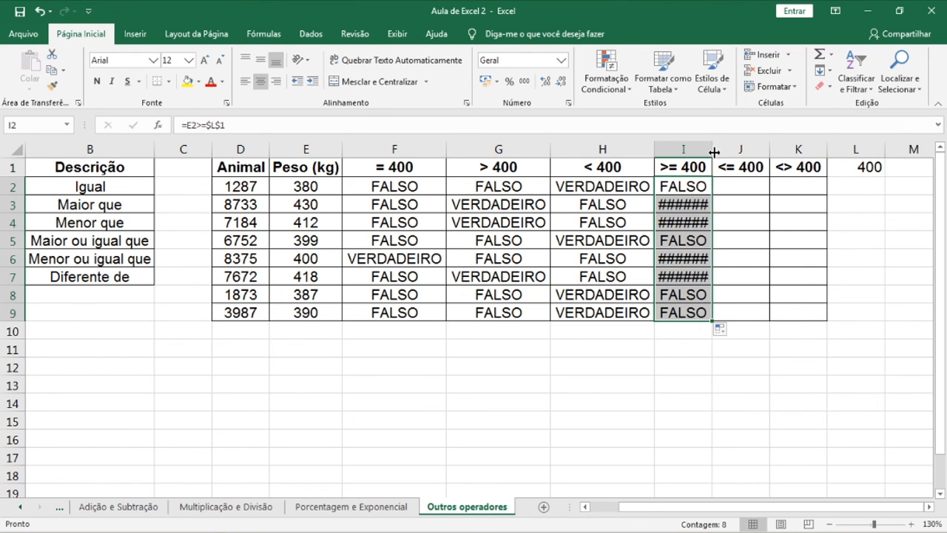
double_click(714, 152)
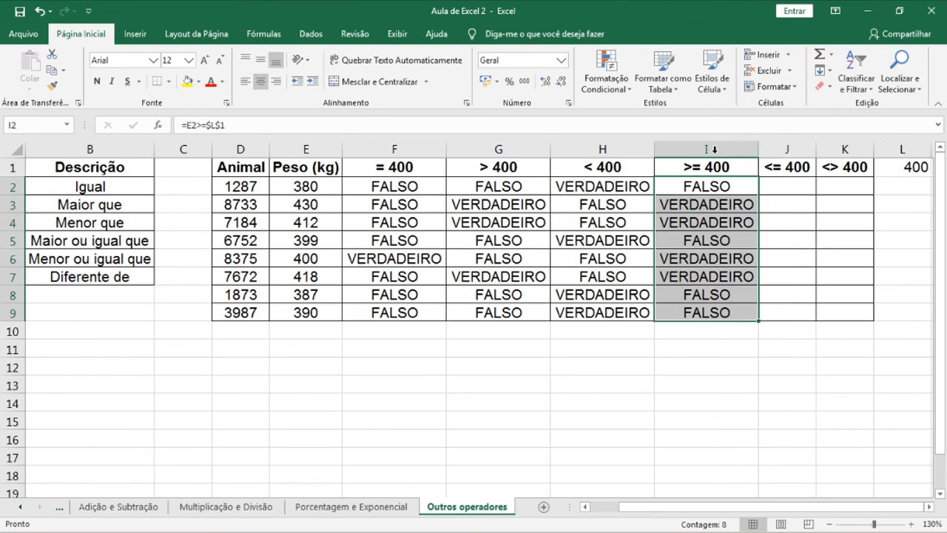
Enter the formula =E2<=$L$1 in J2, with the L1 reference fixed as absolute
left_click(790, 207)
left_click(791, 186)
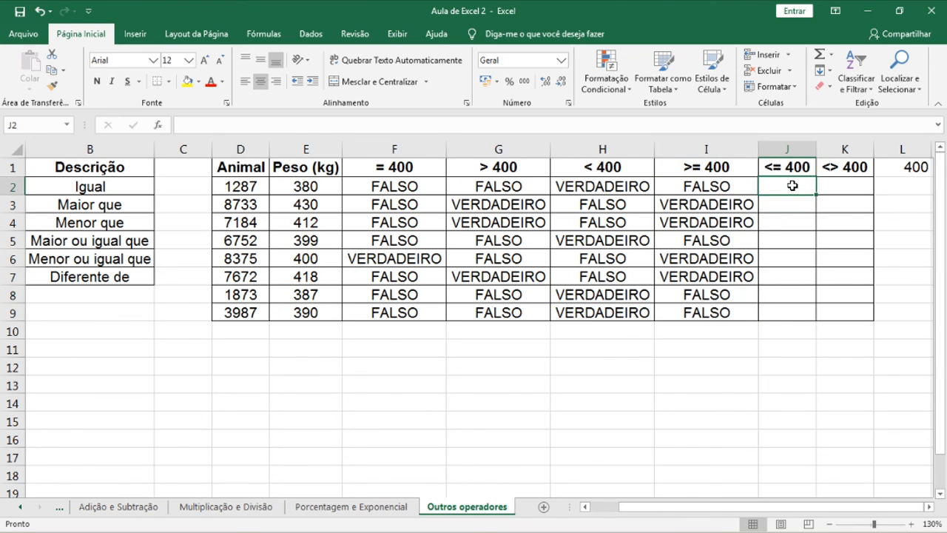
type("=")
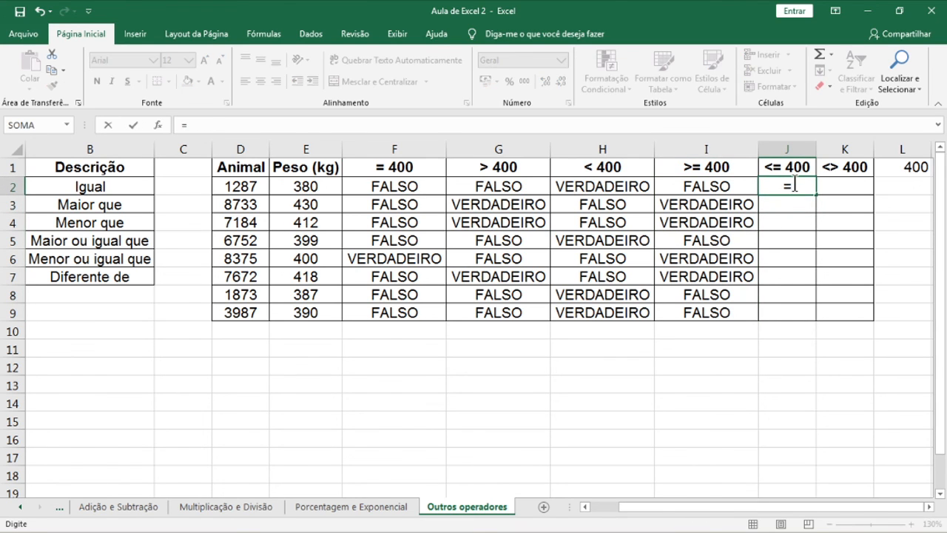
left_click(312, 188)
type("<=")
left_click(913, 165)
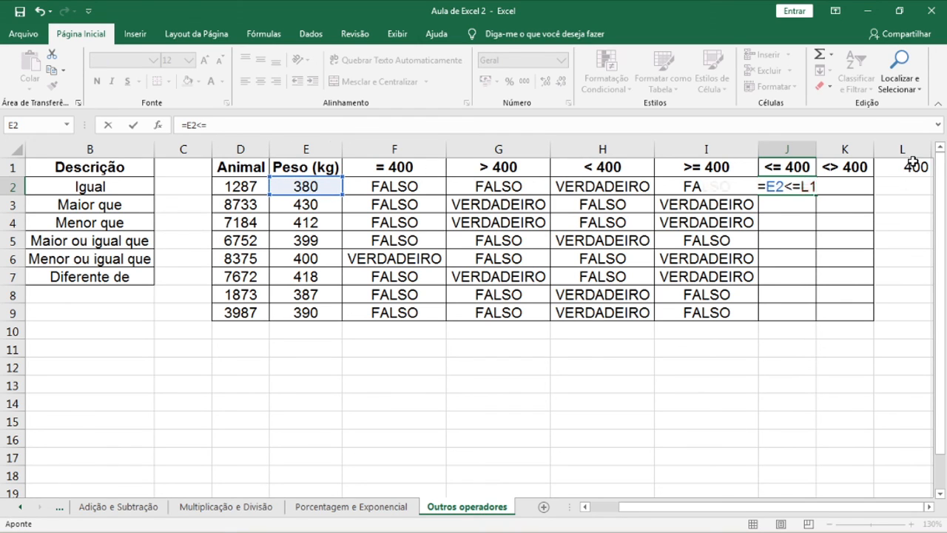
key("F4")
key("Return")
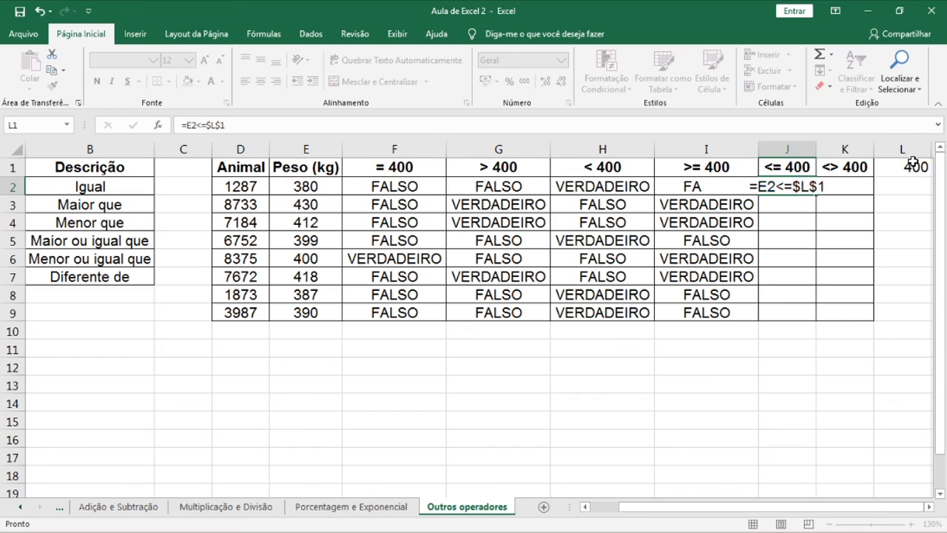
Fill the J2 comparison down to J9, and auto-fit column J to its contents
left_click(809, 191)
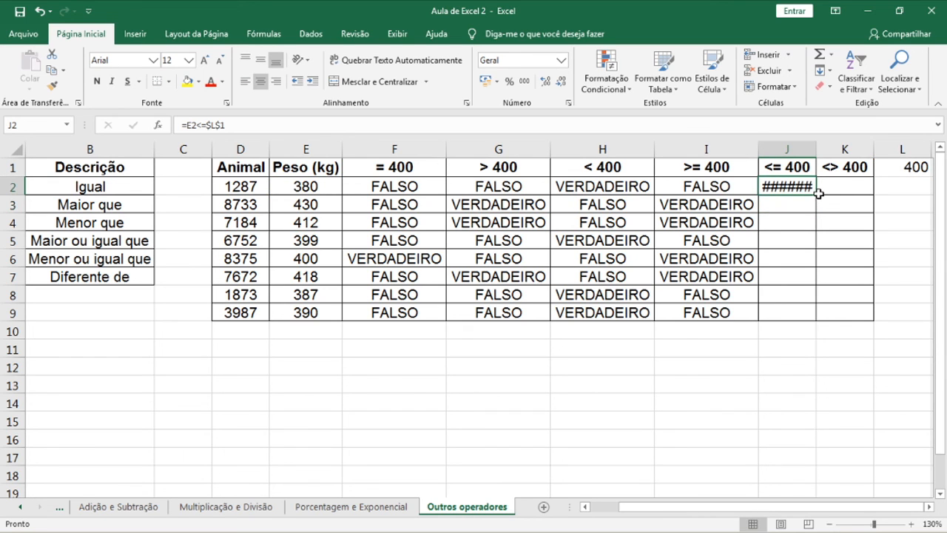
double_click(818, 193)
double_click(816, 149)
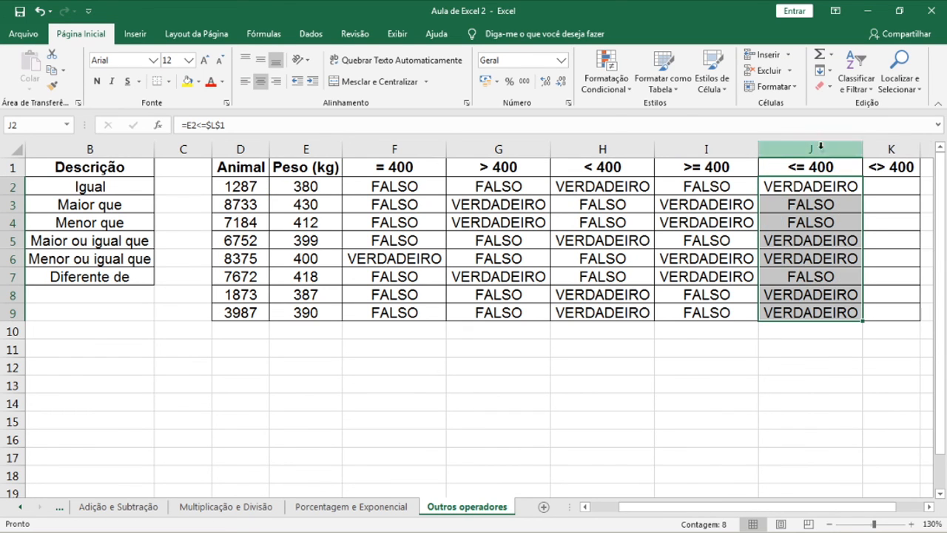
Enter the formula =E2<>$L$1 in K2, with the L1 reference fixed as absolute
left_click_drag(650, 508, 670, 511)
left_click(749, 192)
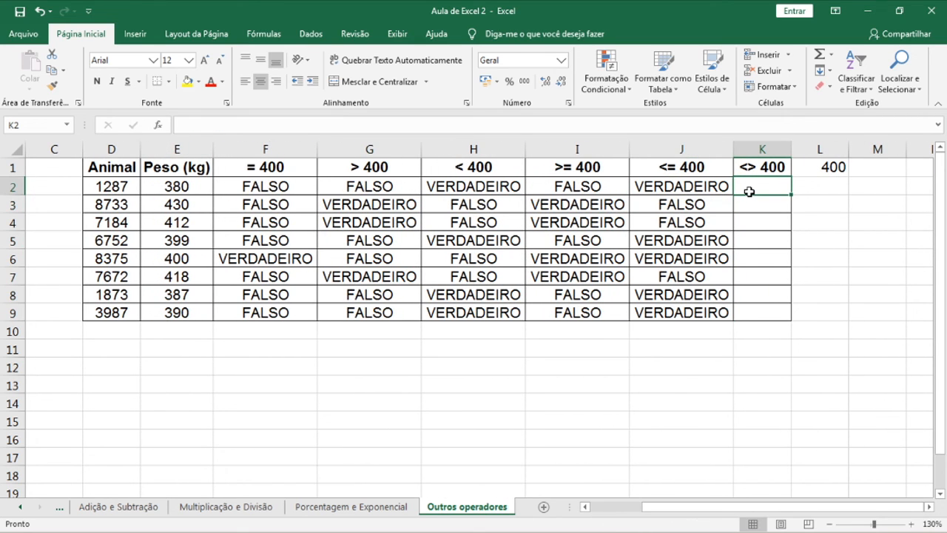
type("=")
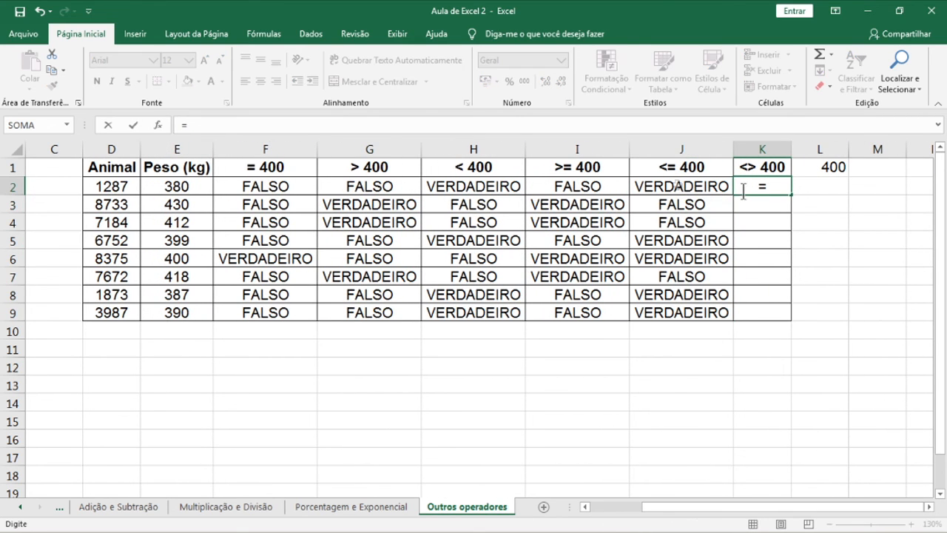
left_click(196, 187)
type("<>")
left_click(820, 172)
key("F4")
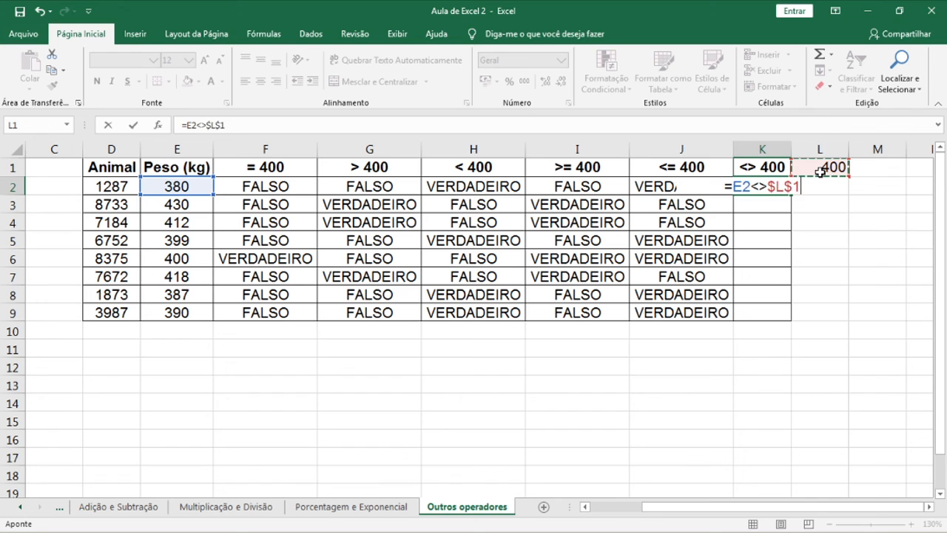
key("Return")
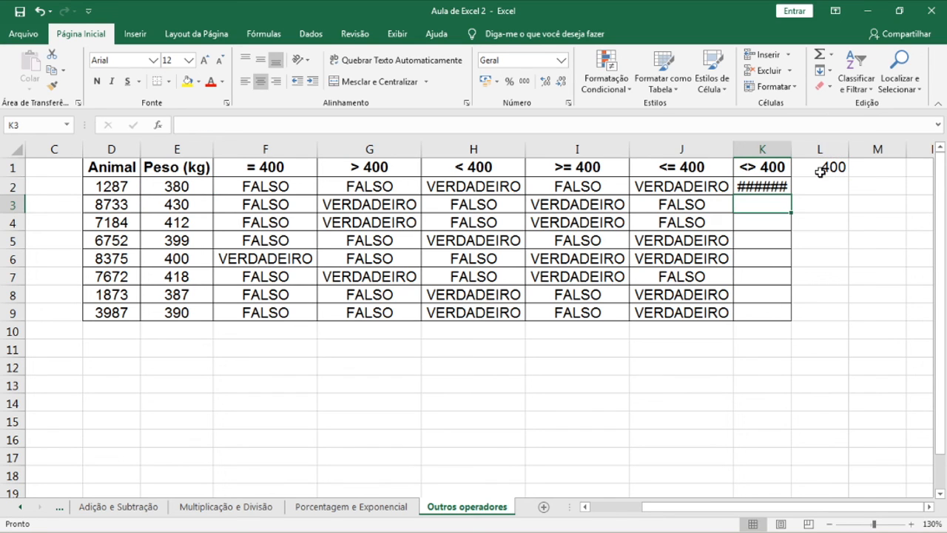
Fill the K2 comparison down to K9, and auto-fit column K to its contents
left_click(783, 187)
left_click_drag(792, 195, 792, 319)
double_click(791, 150)
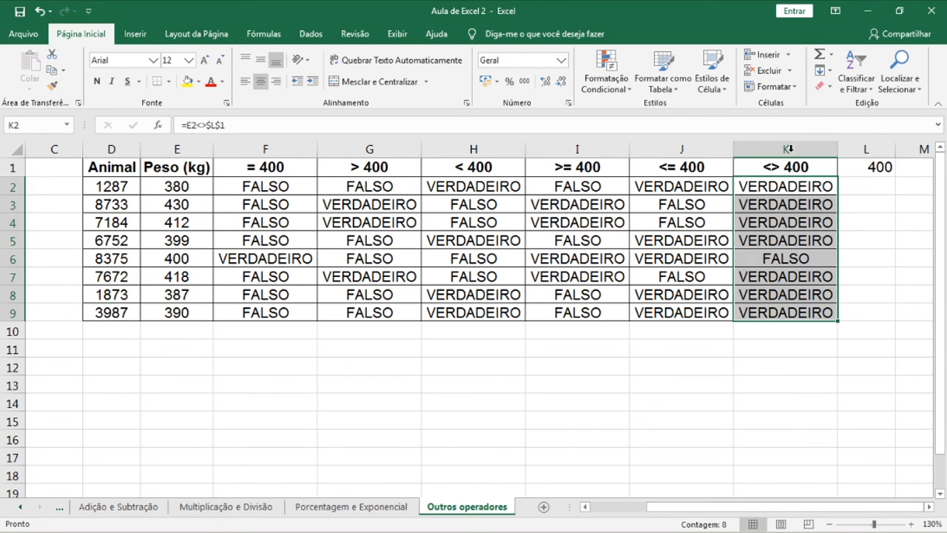
left_click(830, 200)
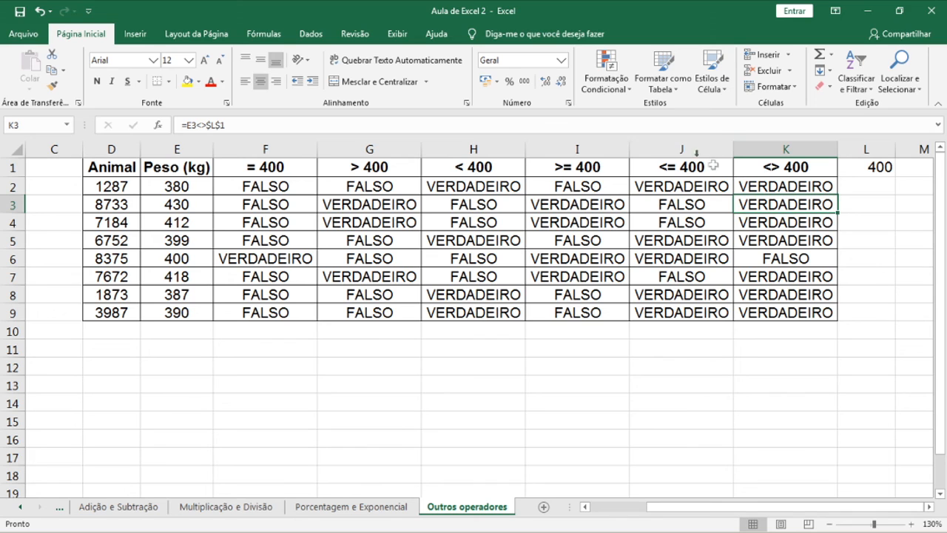
Change the reference value in L1 to 390 so the comparisons linked to it recalculate
left_click(888, 168)
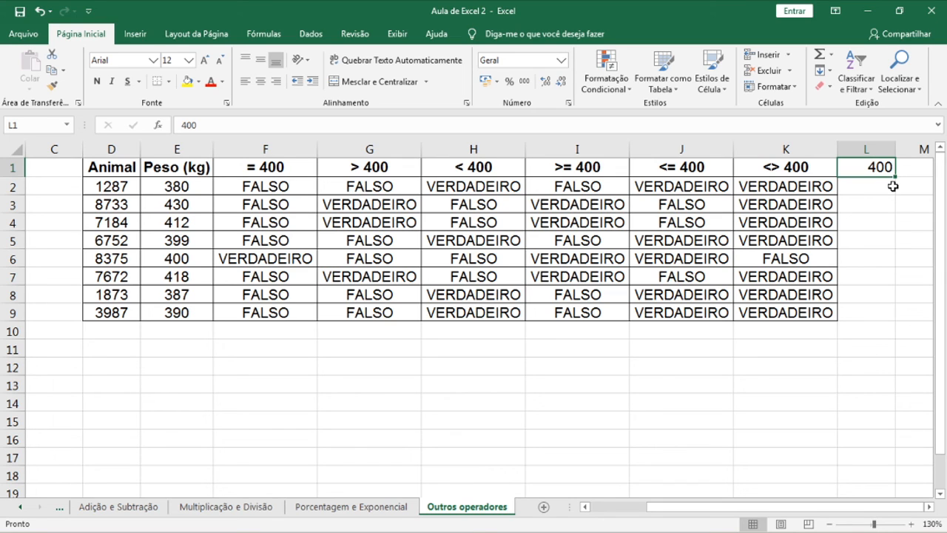
type("390")
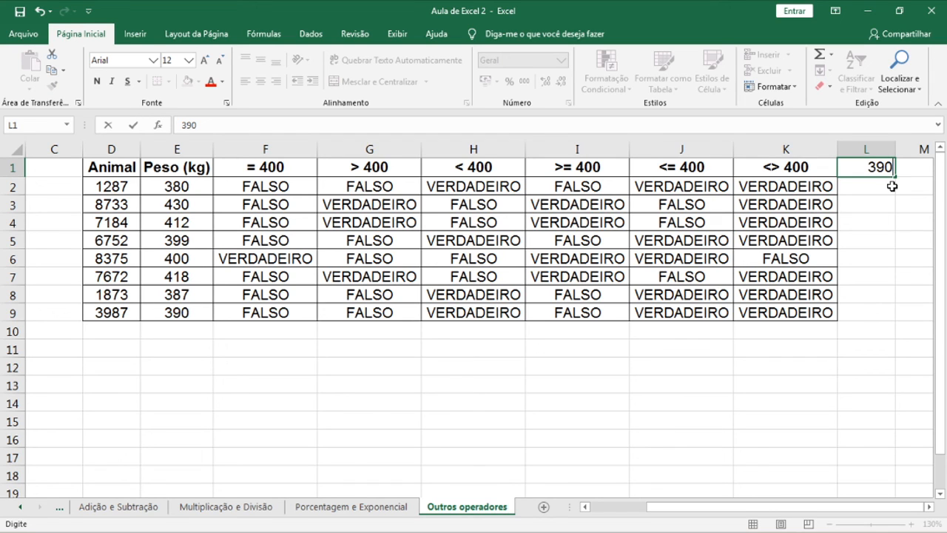
key("Return")
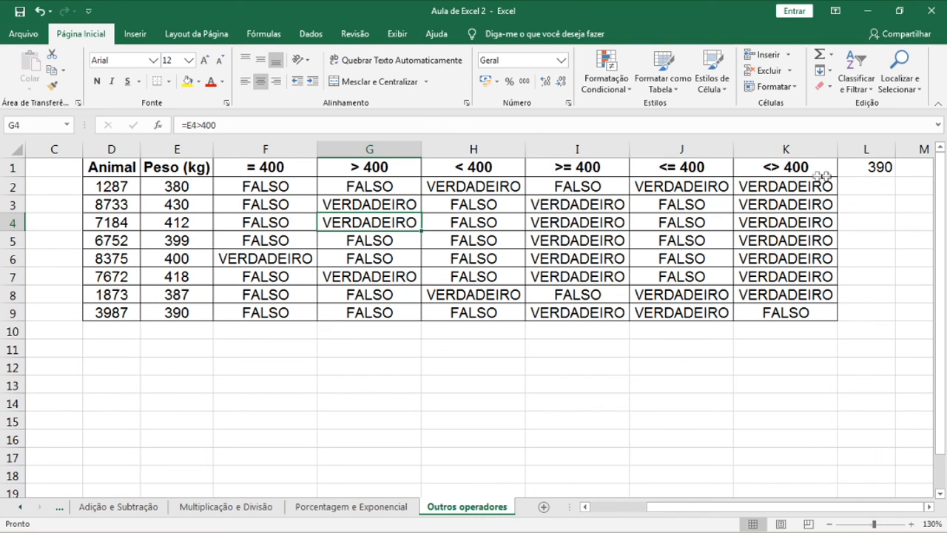
Review the reference value in L1 and select the comparison results that depend on it, H2:K9
left_click(867, 171)
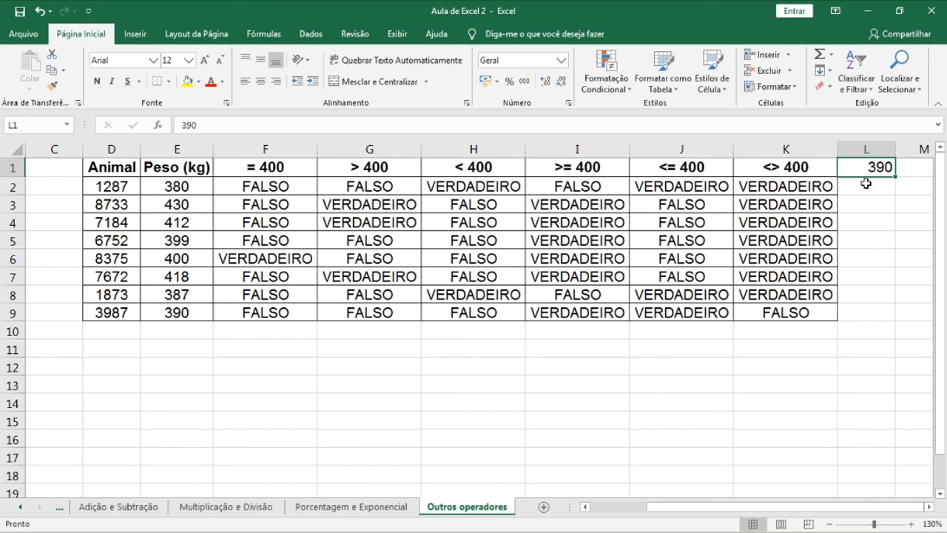
left_click(485, 185)
left_click_drag(532, 181, 770, 308)
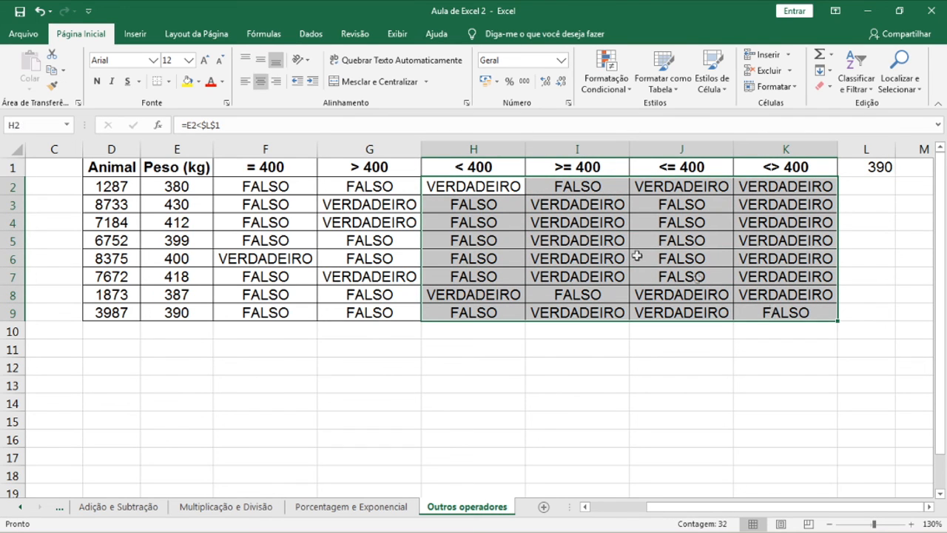